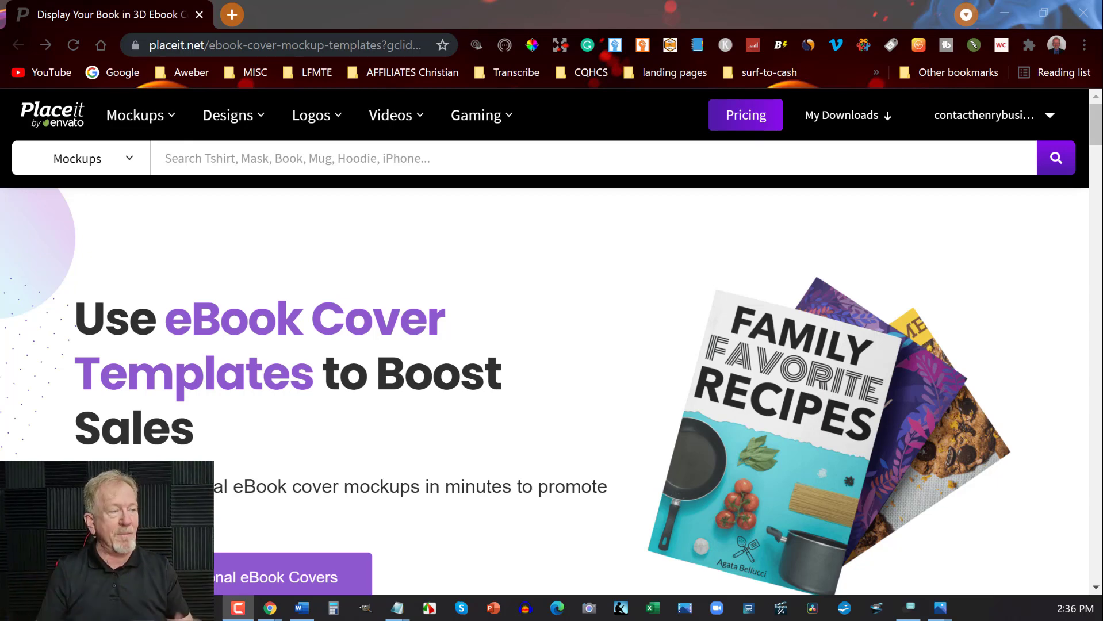
- Browse the free design templates filtered to Book and open the Book, iMac, iPad, and iPhone 11 mockup with a plain background
mouse_move(341, 125)
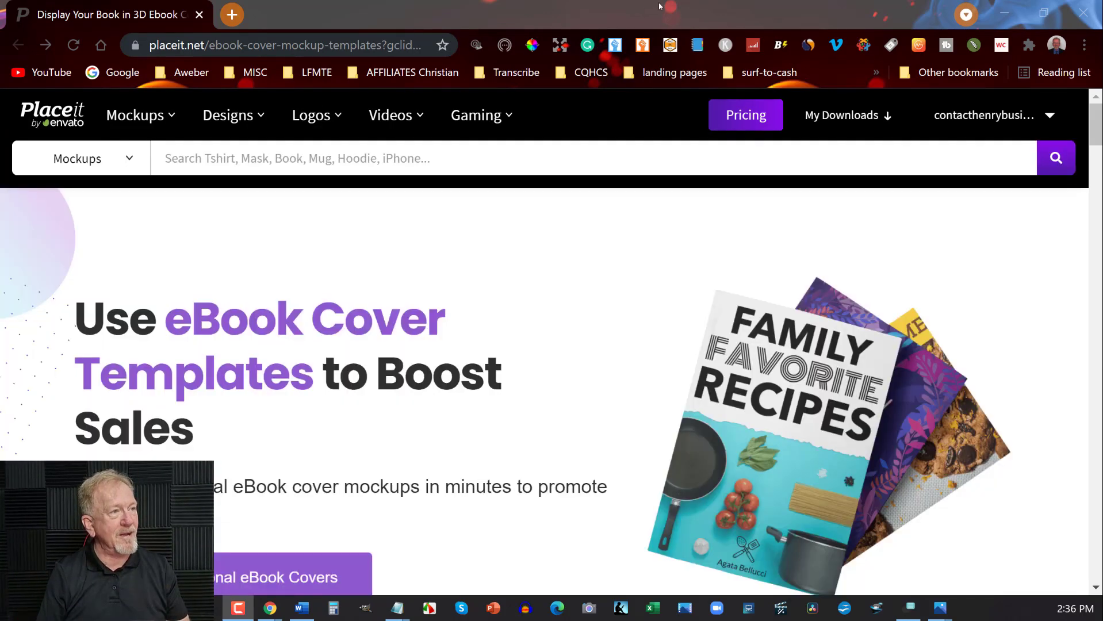
mouse_move(251, 120)
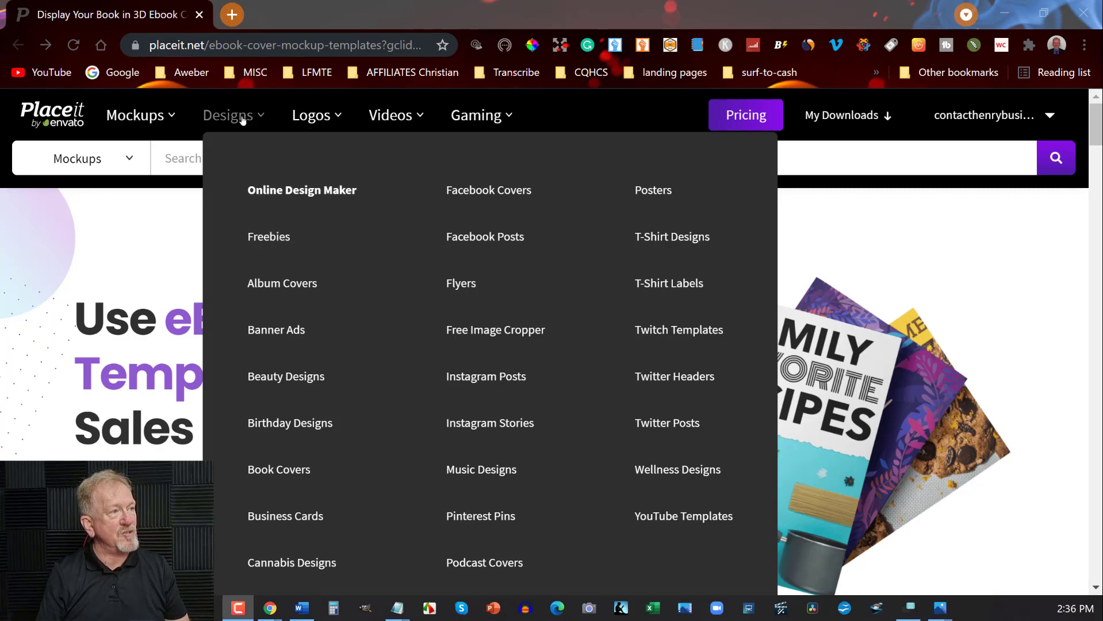
click(257, 240)
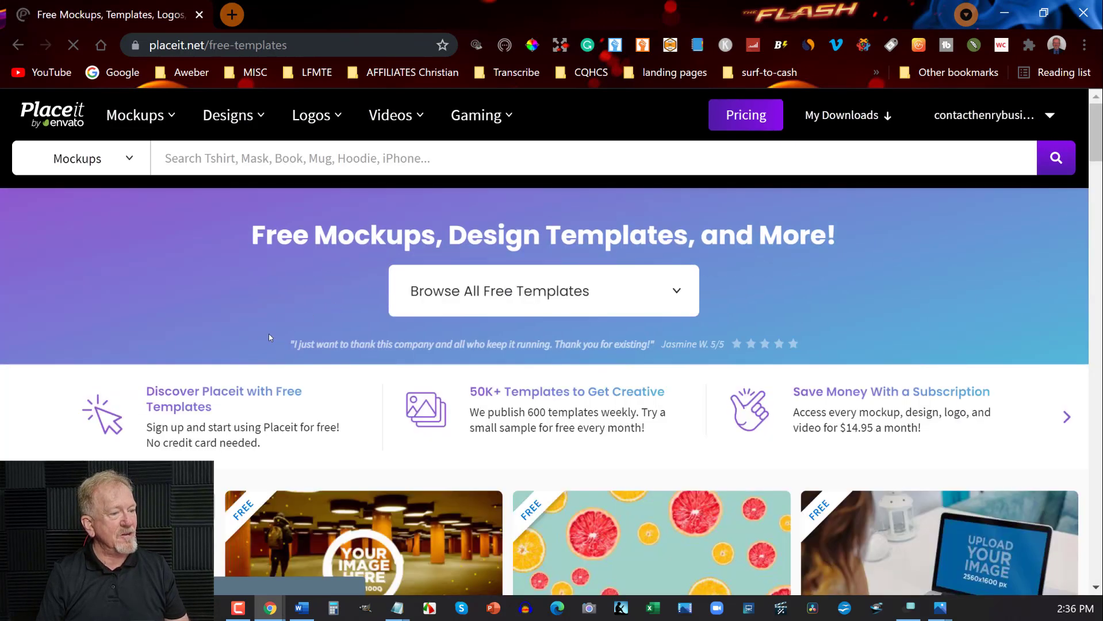
scroll(269, 334, down, 5)
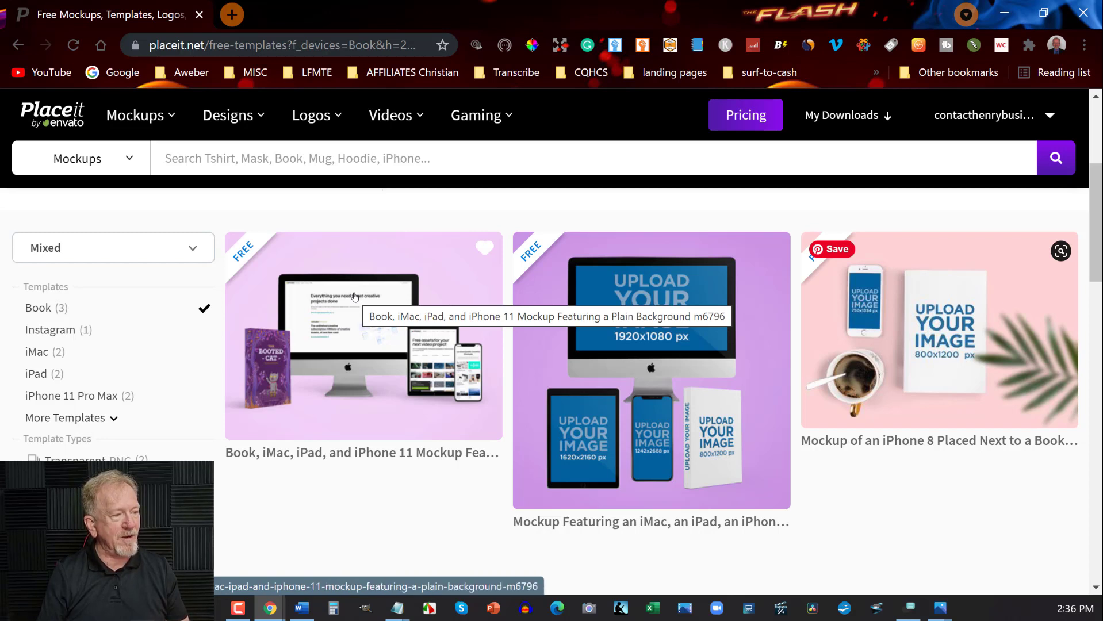
click(256, 381)
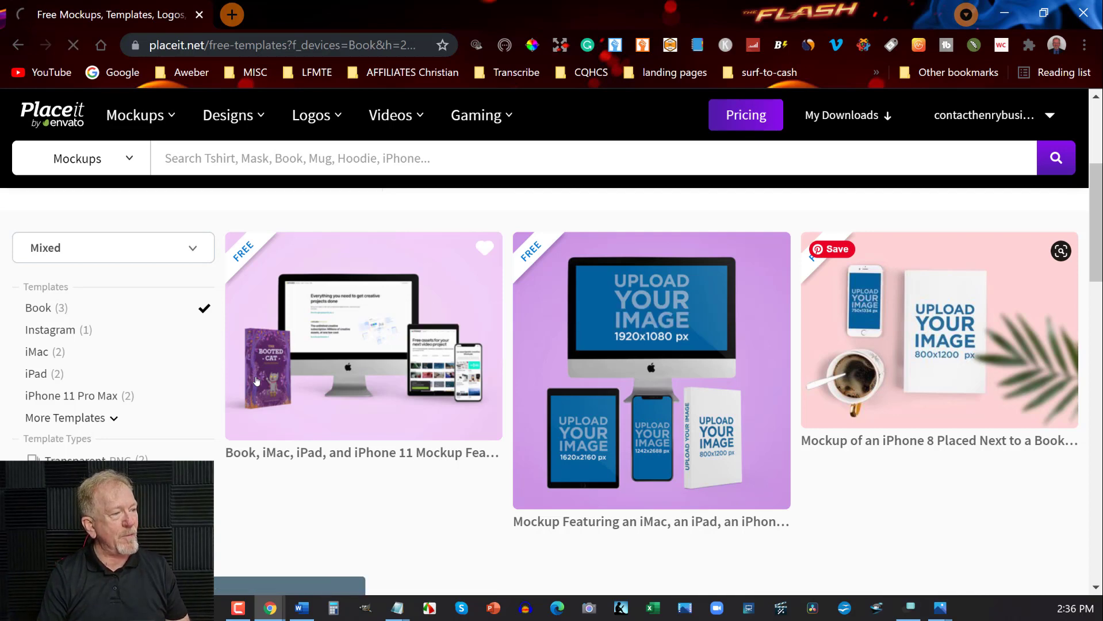
- Upload Flat-image-no-boarders from the device as the mockup's book cover and accept the default crop
scroll(480, 335, down, 1)
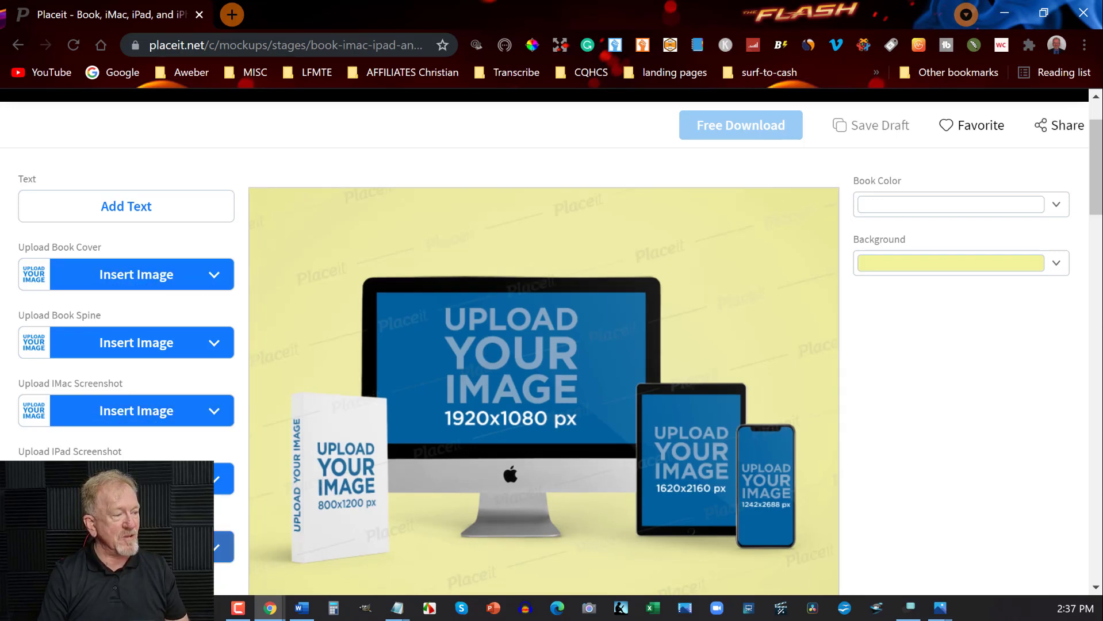
scroll(327, 444, down, 1)
scroll(319, 442, up, 1)
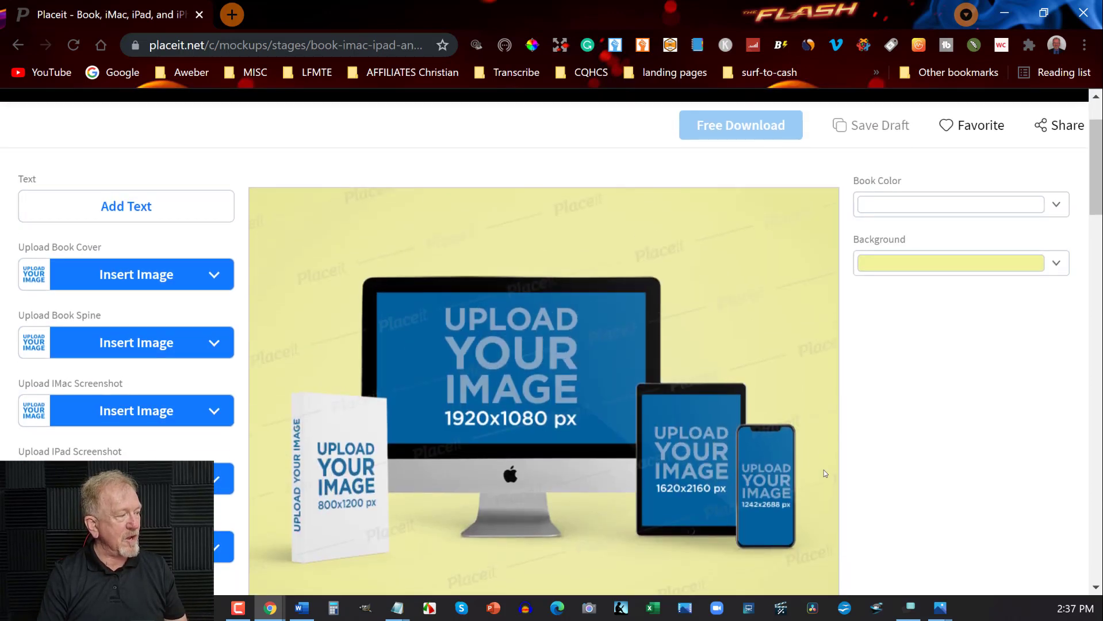
click(116, 275)
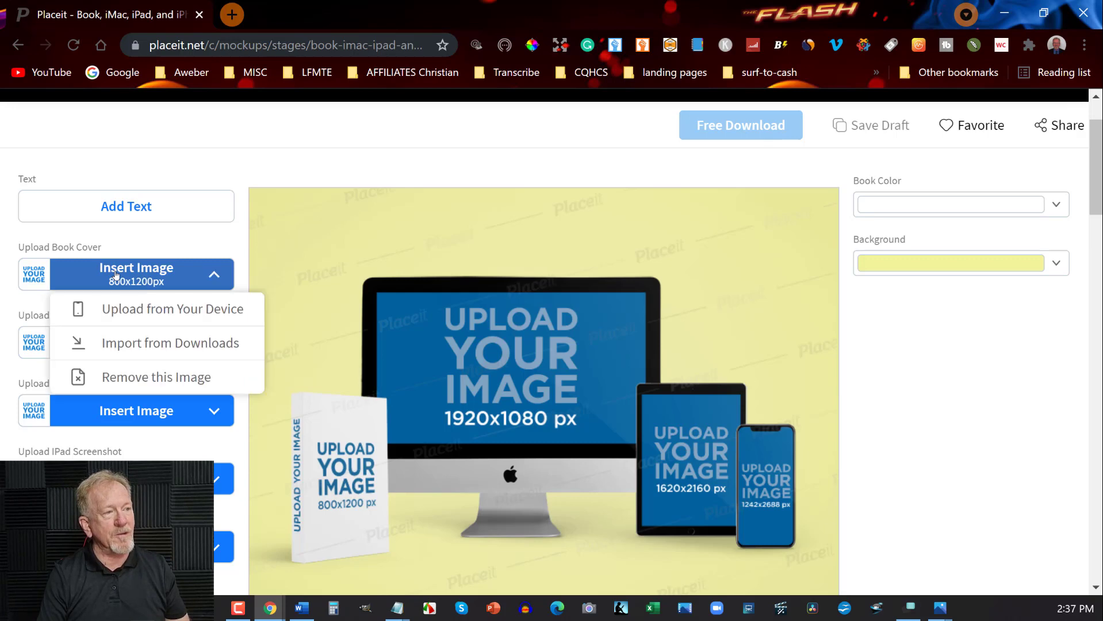
click(141, 310)
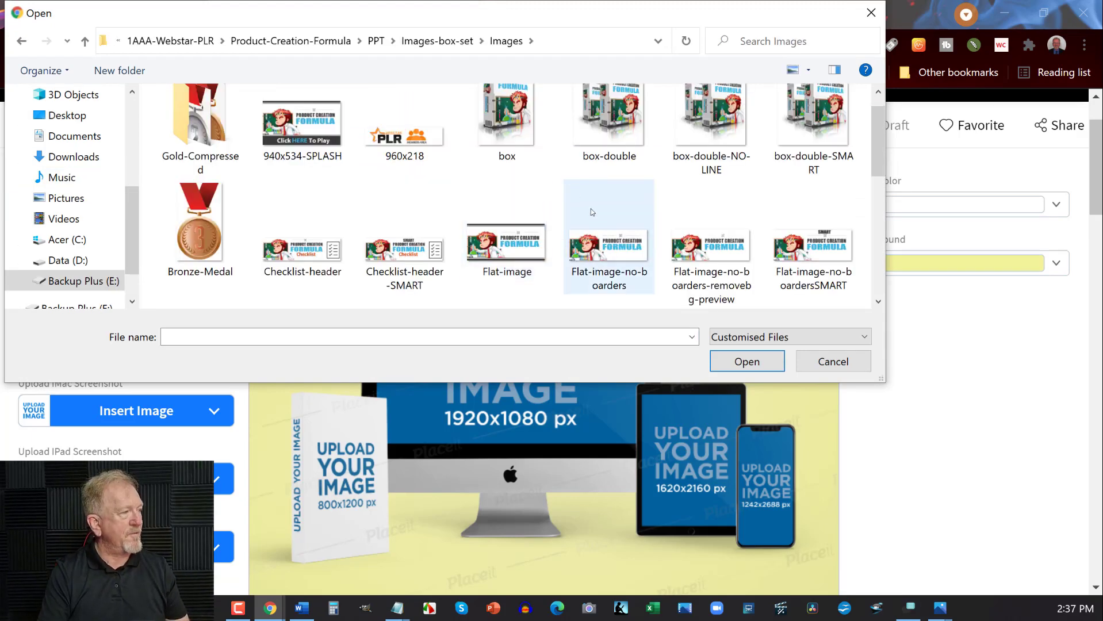
double_click(602, 245)
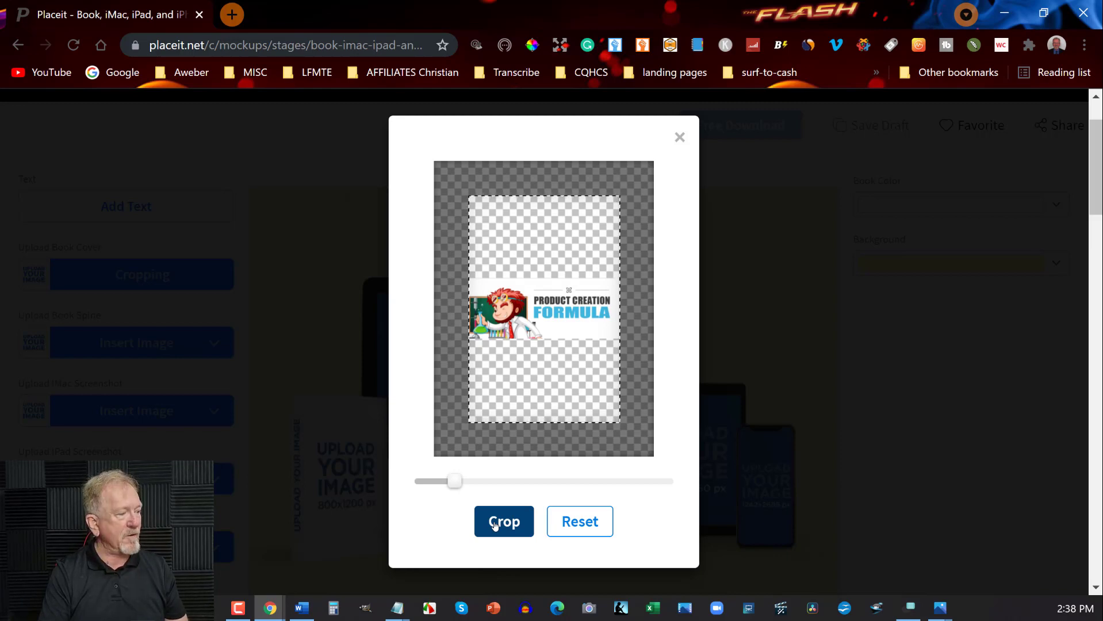
click(495, 523)
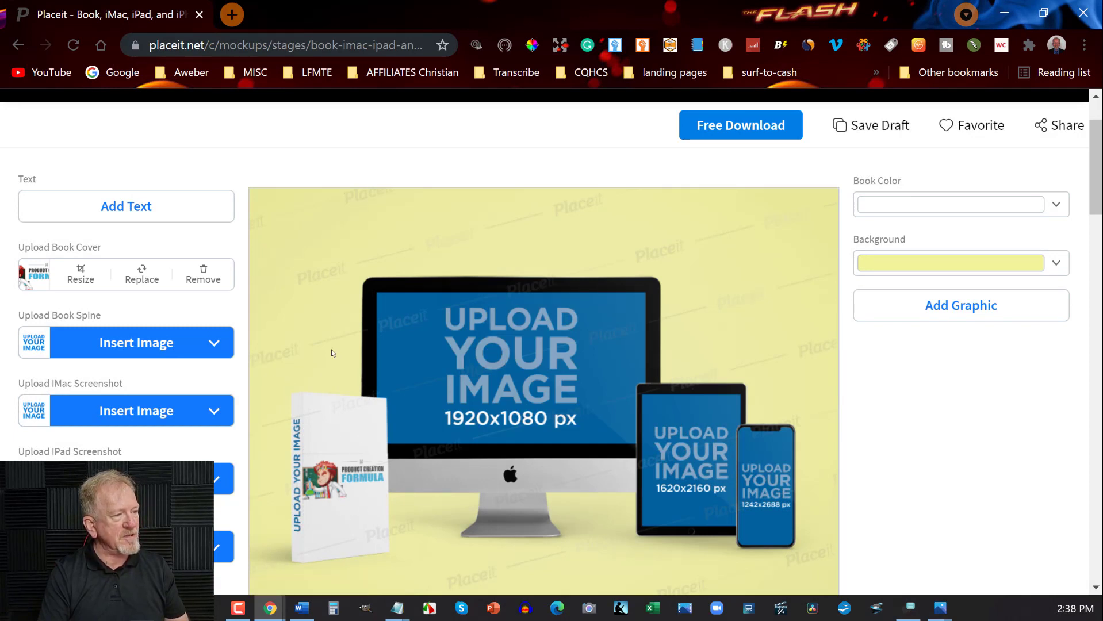
- Upload the same Flat-image-no-boarders file as the book spine image and accept its default crop
click(105, 341)
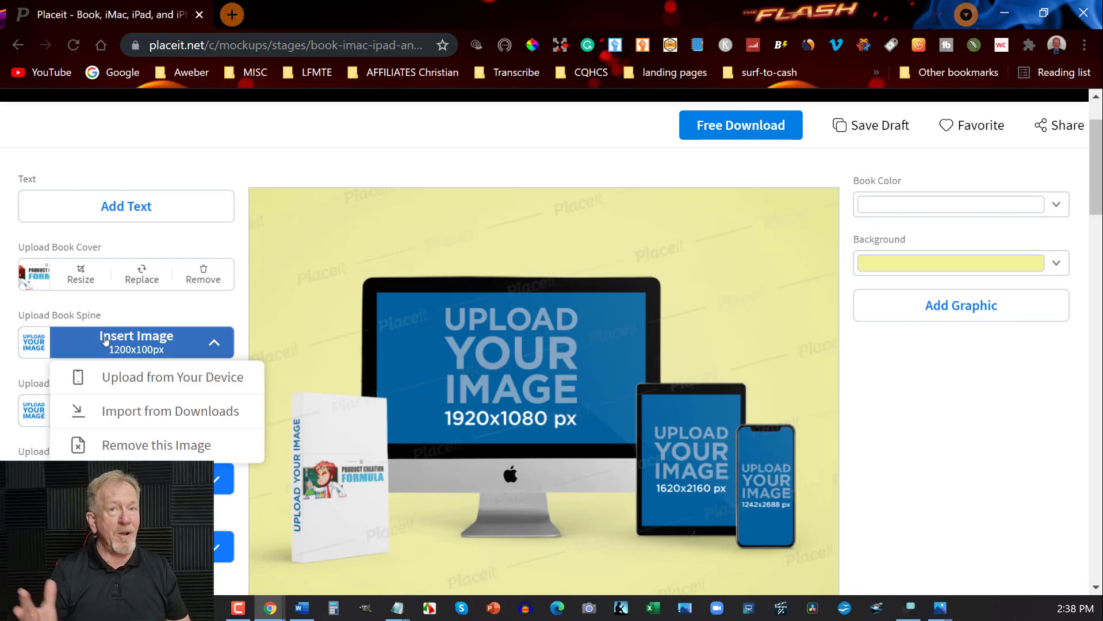
click(138, 376)
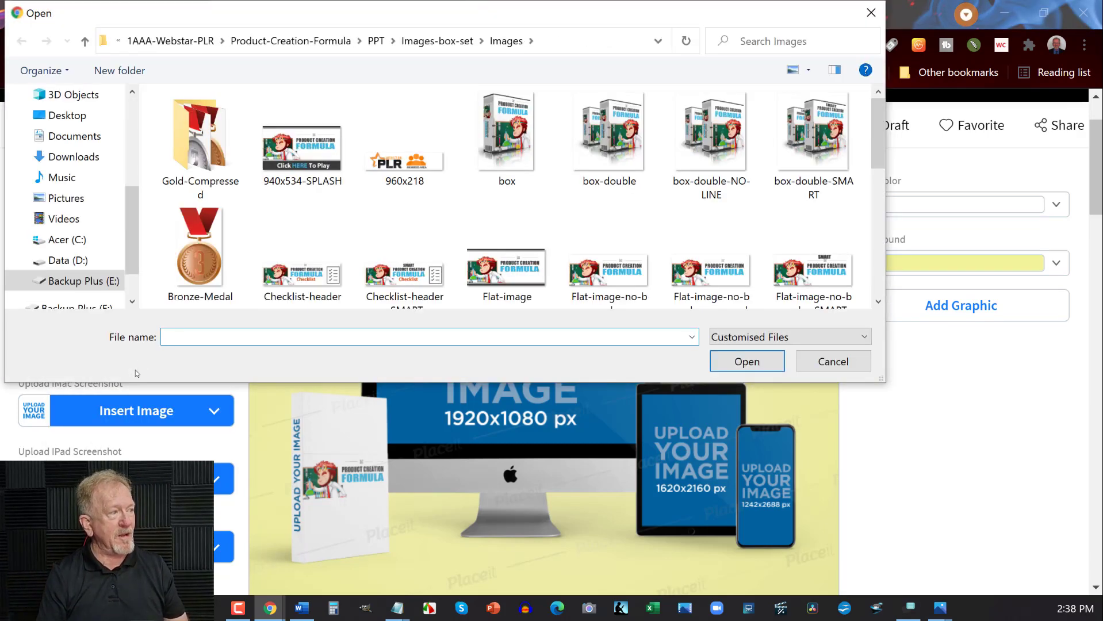
scroll(612, 231, down, 1)
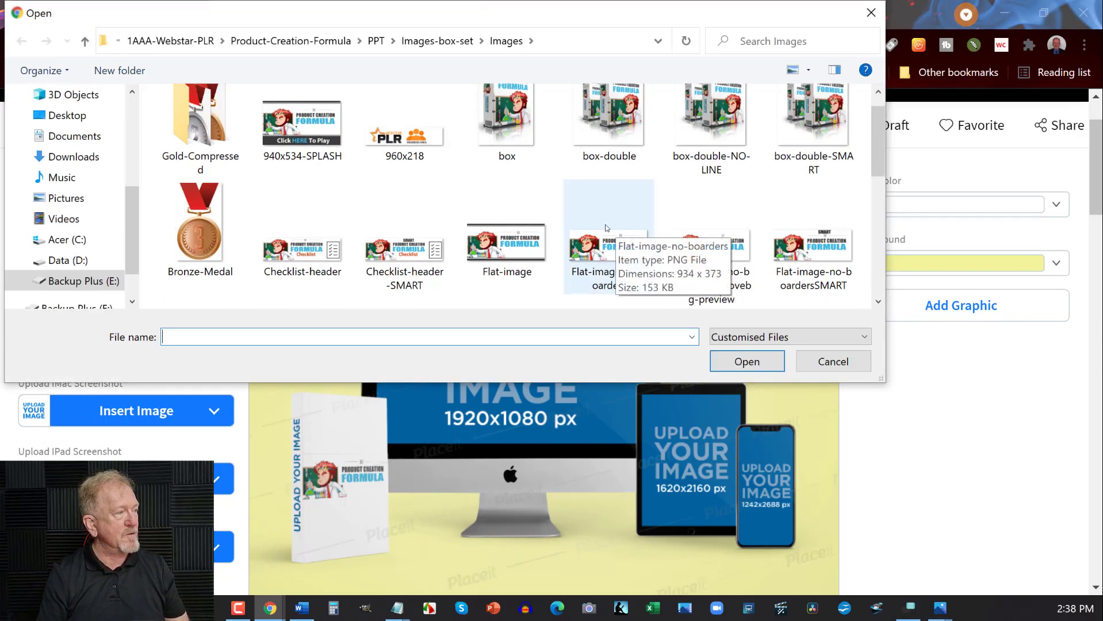
double_click(587, 250)
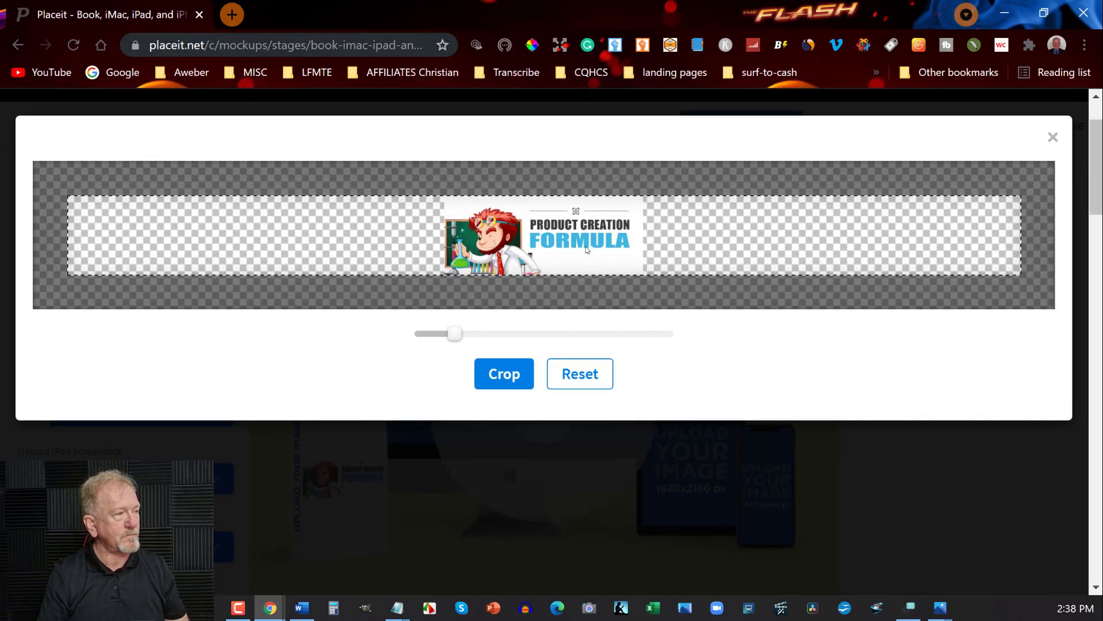
click(505, 375)
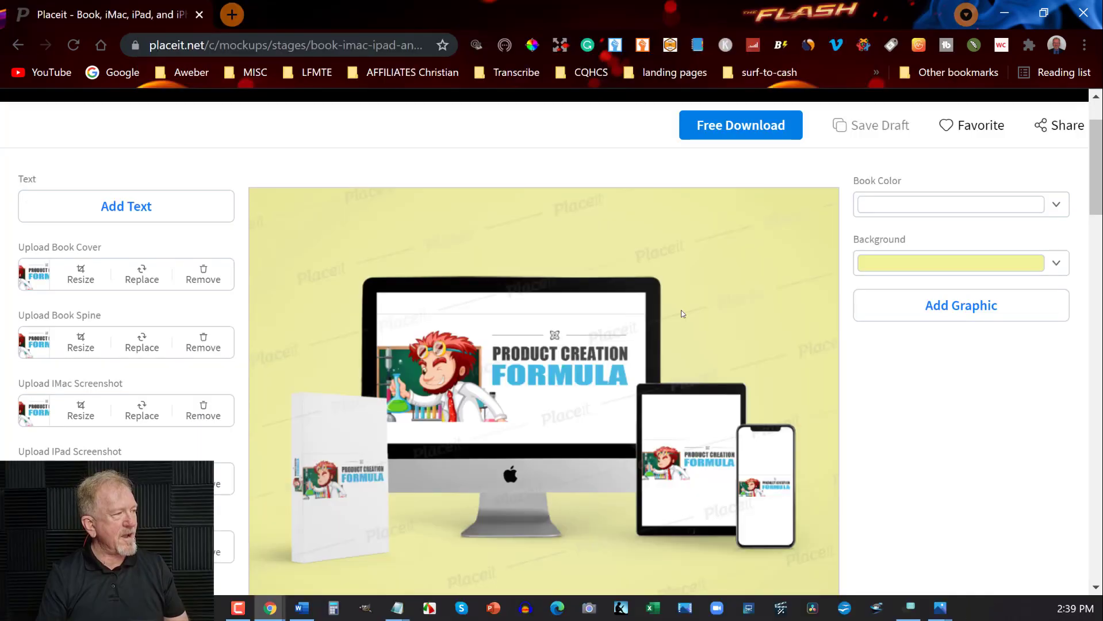
- Review the finished mockup and request its free high-resolution download without a watermark
scroll(681, 311, down, 2)
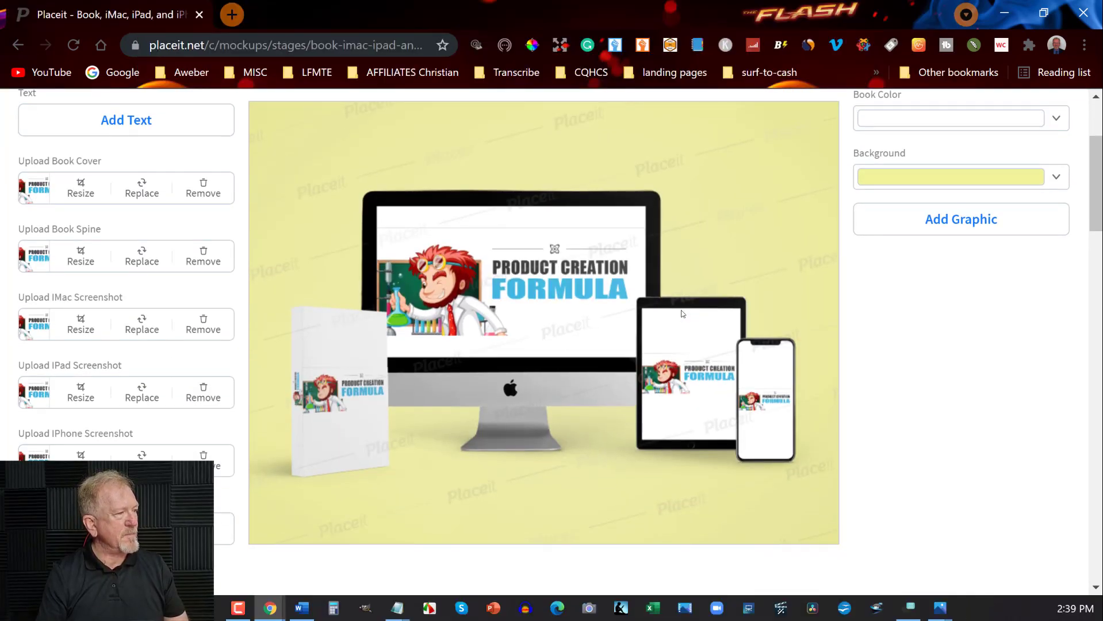
scroll(688, 276, up, 2)
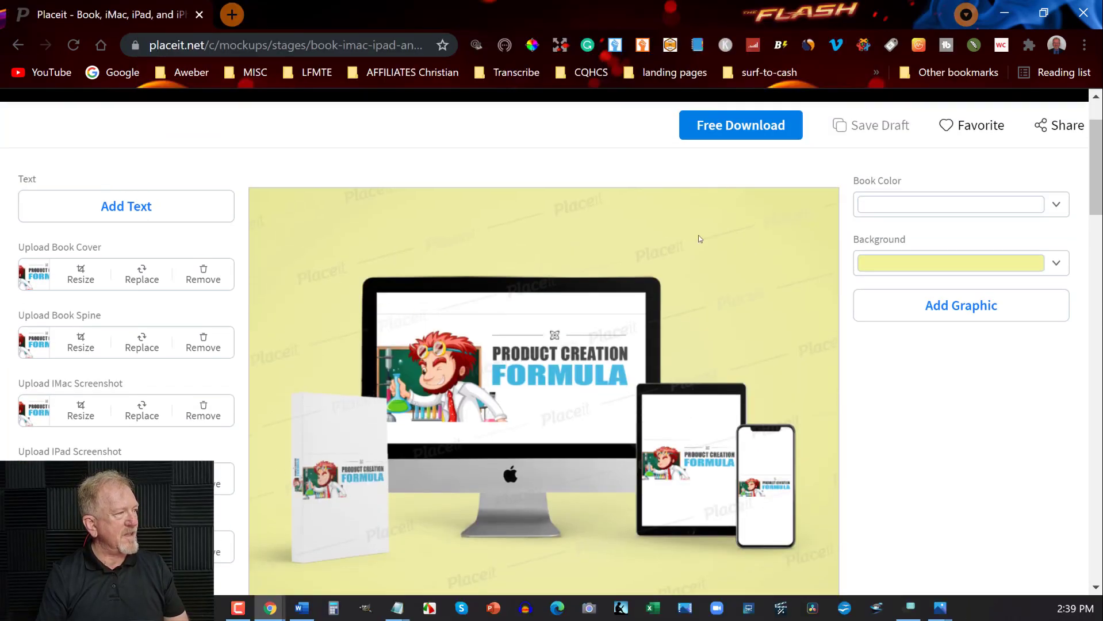
click(739, 128)
scroll(249, 502, down, 3)
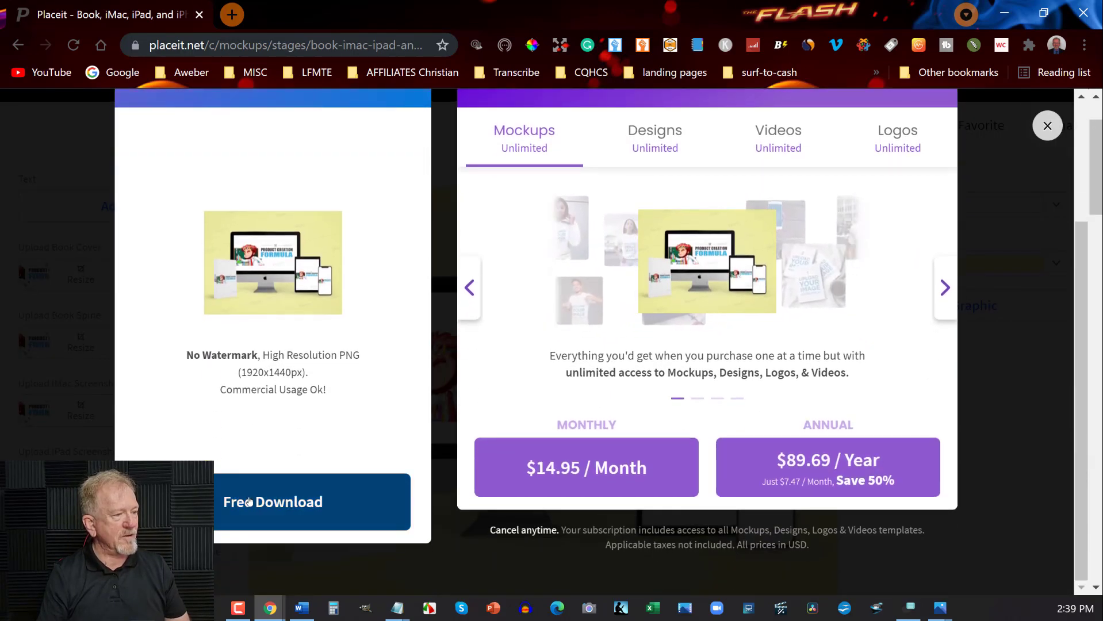
click(249, 502)
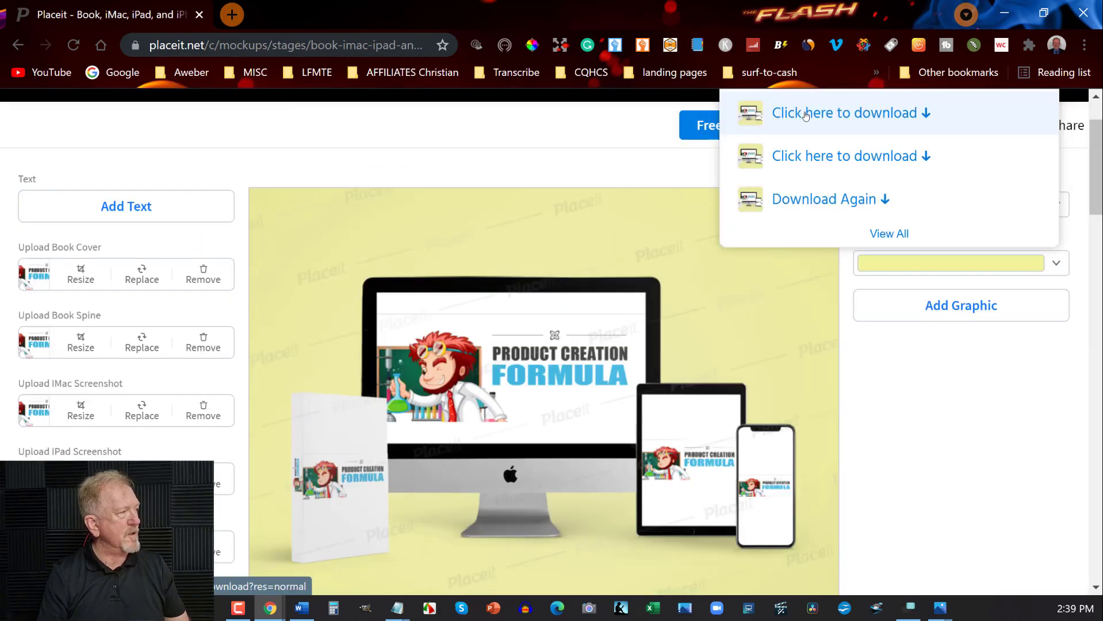
- Save the generated mockup to the Desktop as a PNG image named "package 3"
click(806, 114)
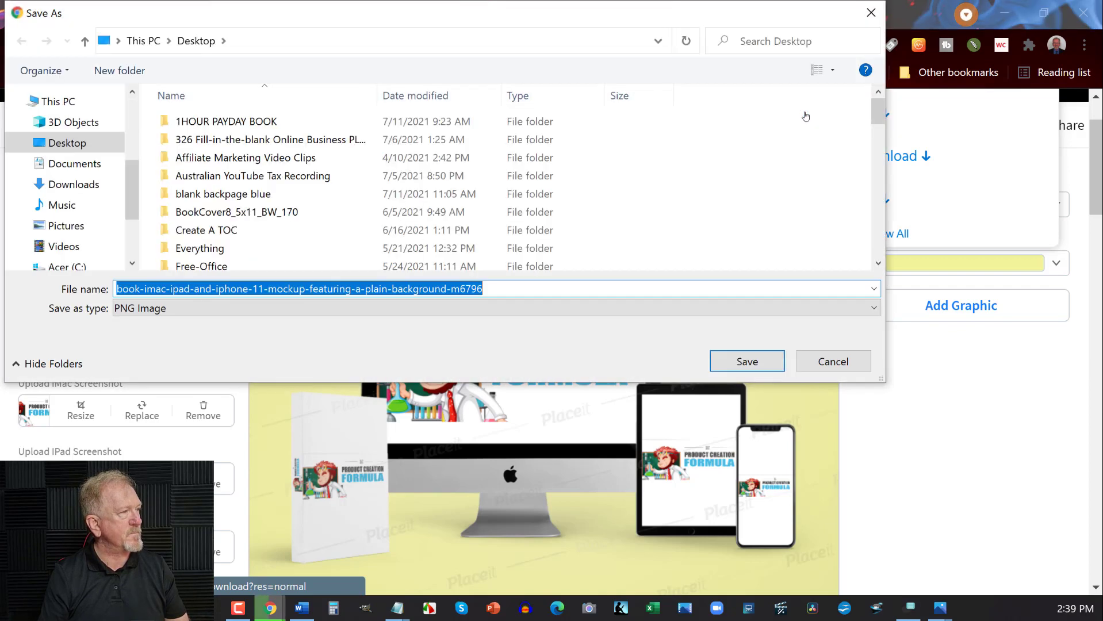
click(82, 148)
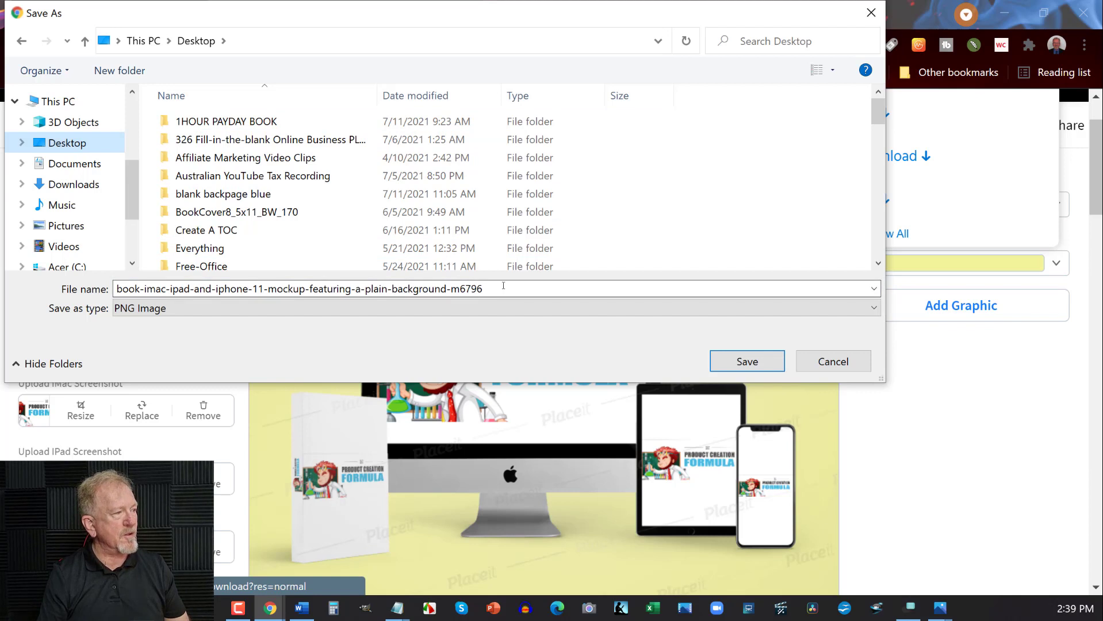
click(504, 288)
text(p)
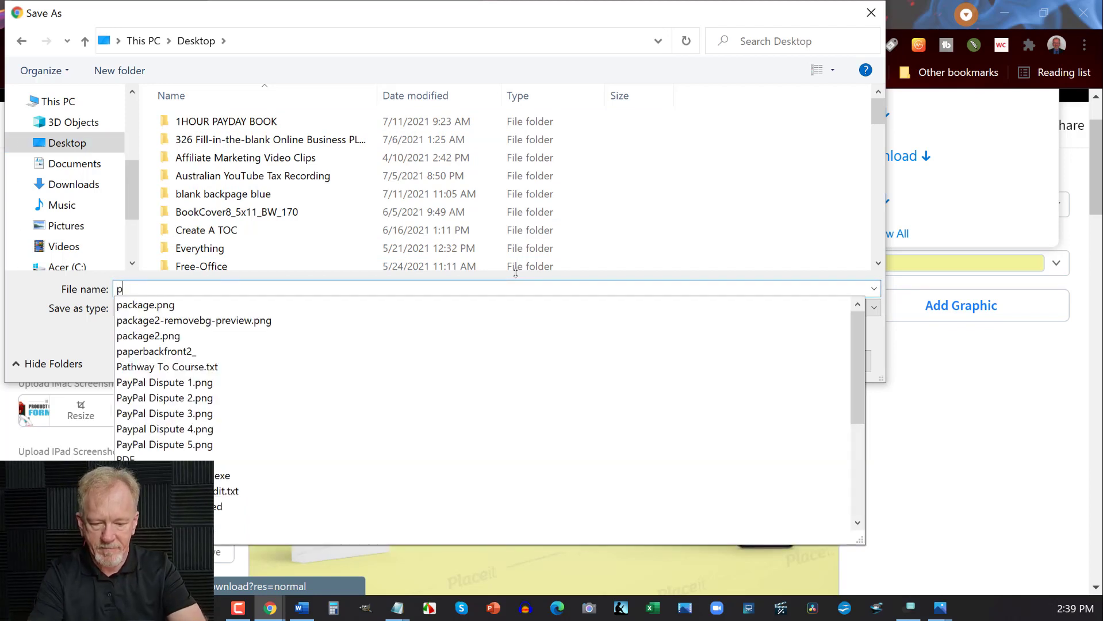
text(ackage 3)
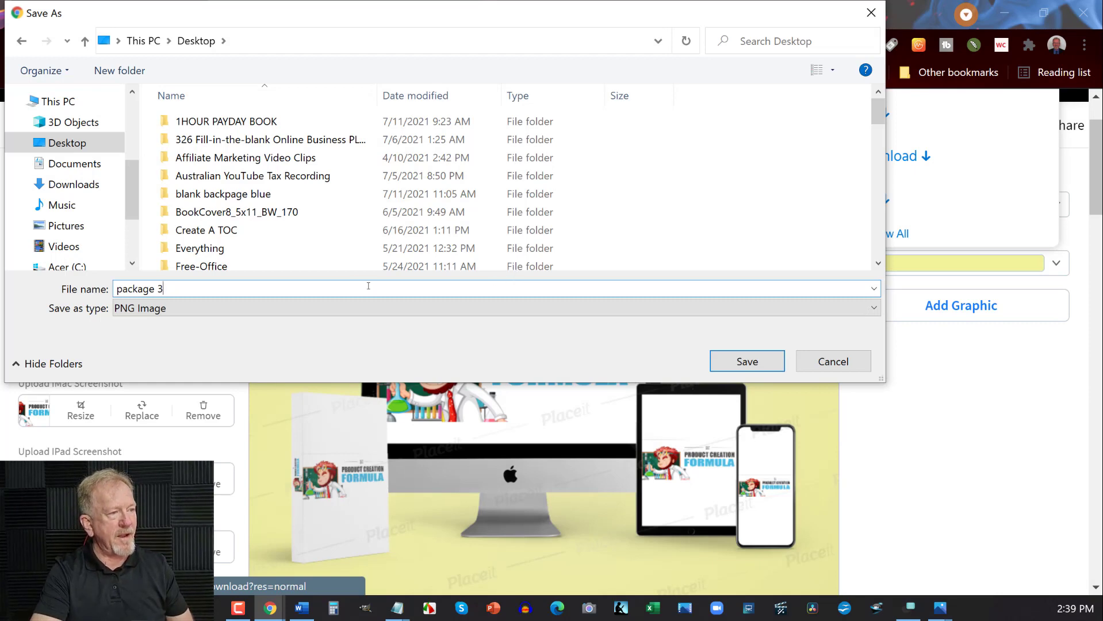
click(746, 361)
- Open the downloaded package 3 image in Photos to inspect it, and return to the browser
click(190, 569)
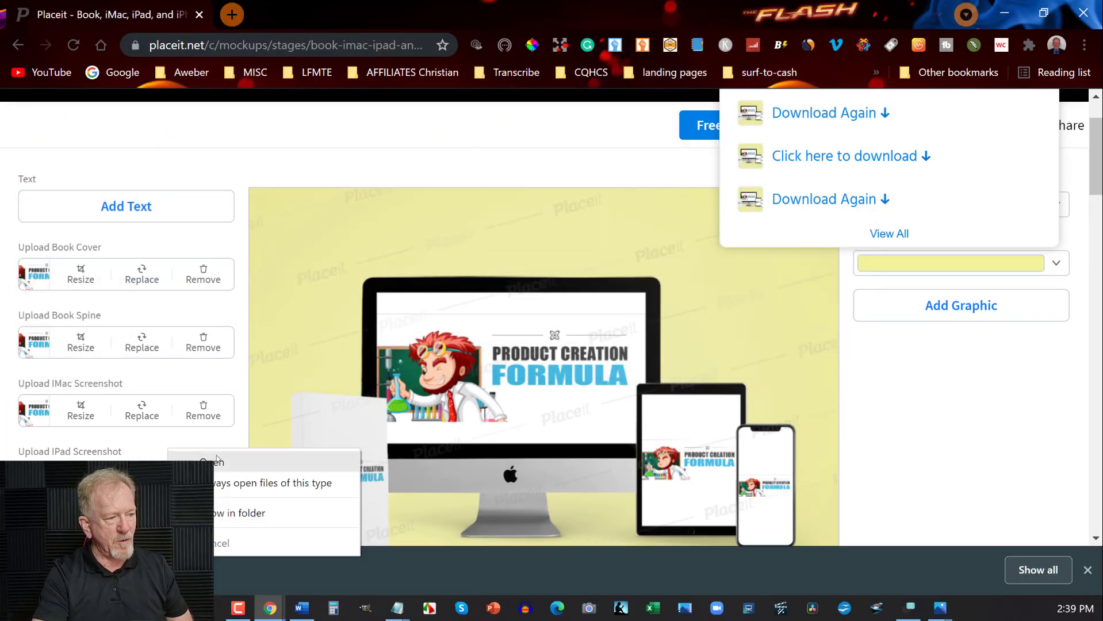
click(215, 464)
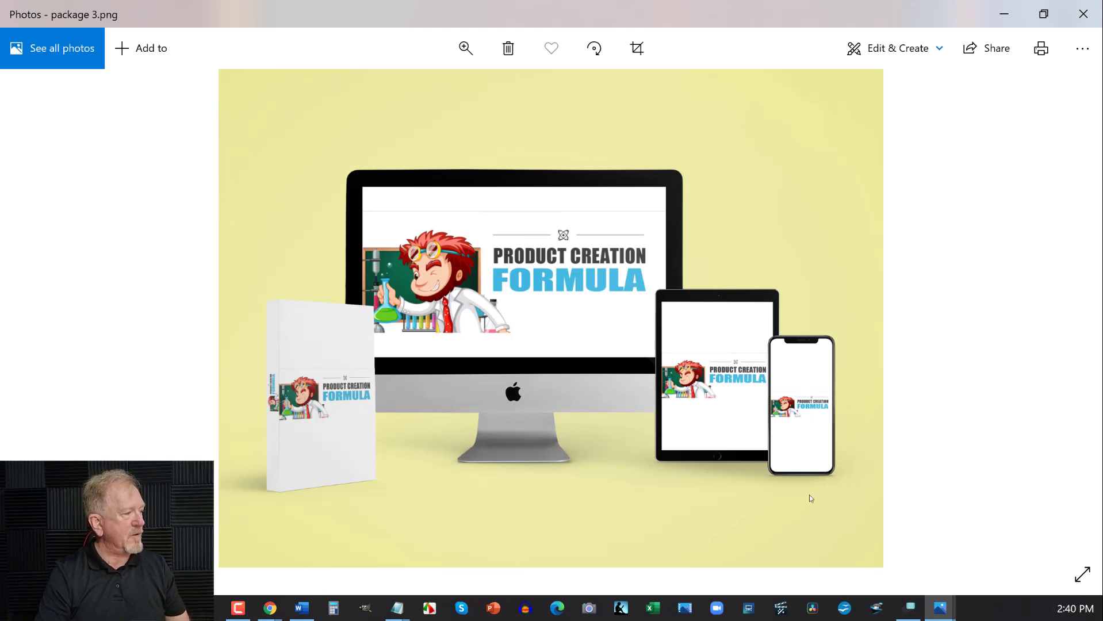
click(1005, 15)
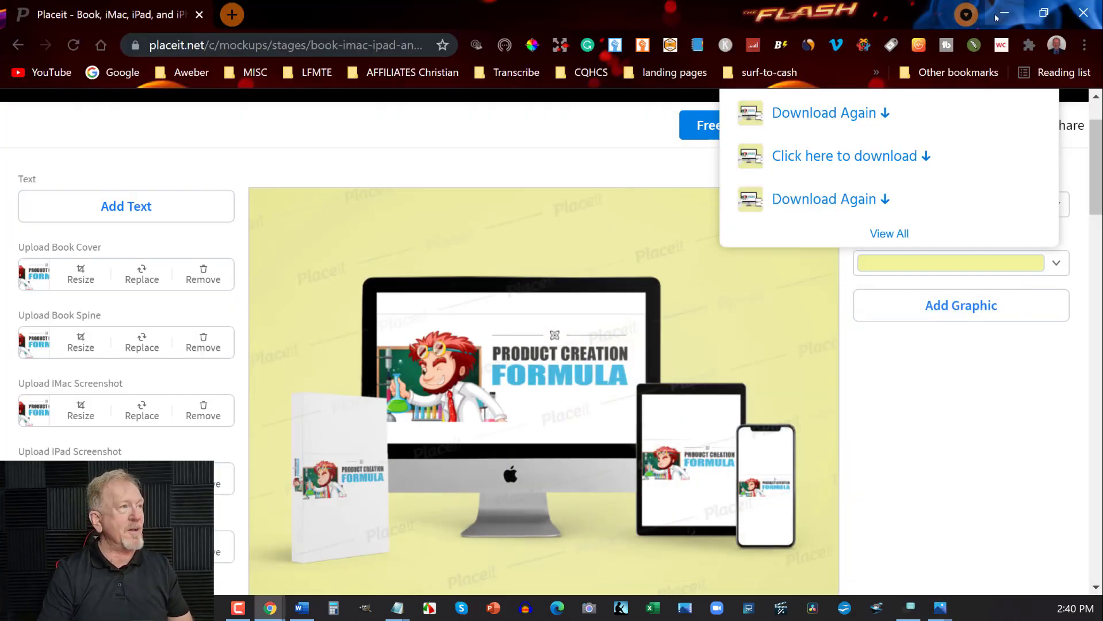
- Open the remove.bg upload page in a new browser tab
click(241, 15)
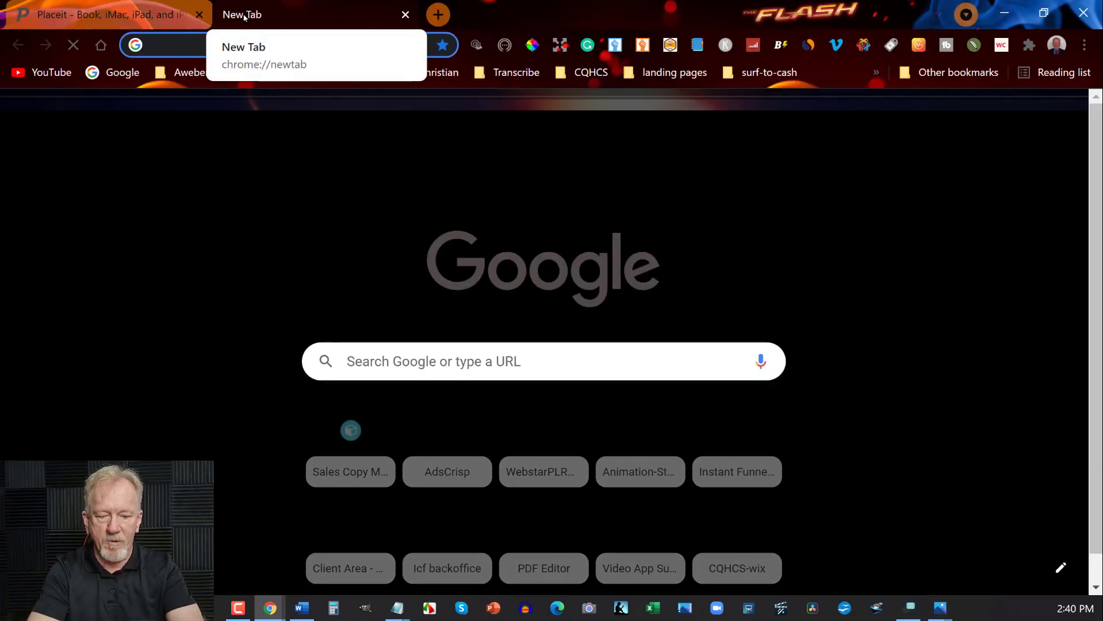
text(remove.bg)
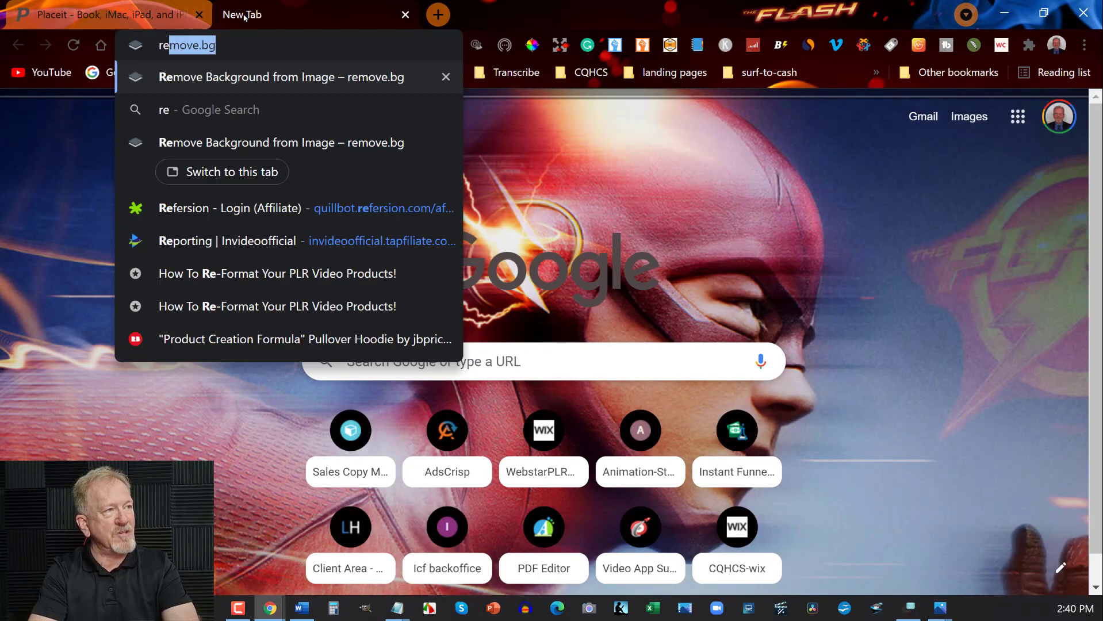
key(Return)
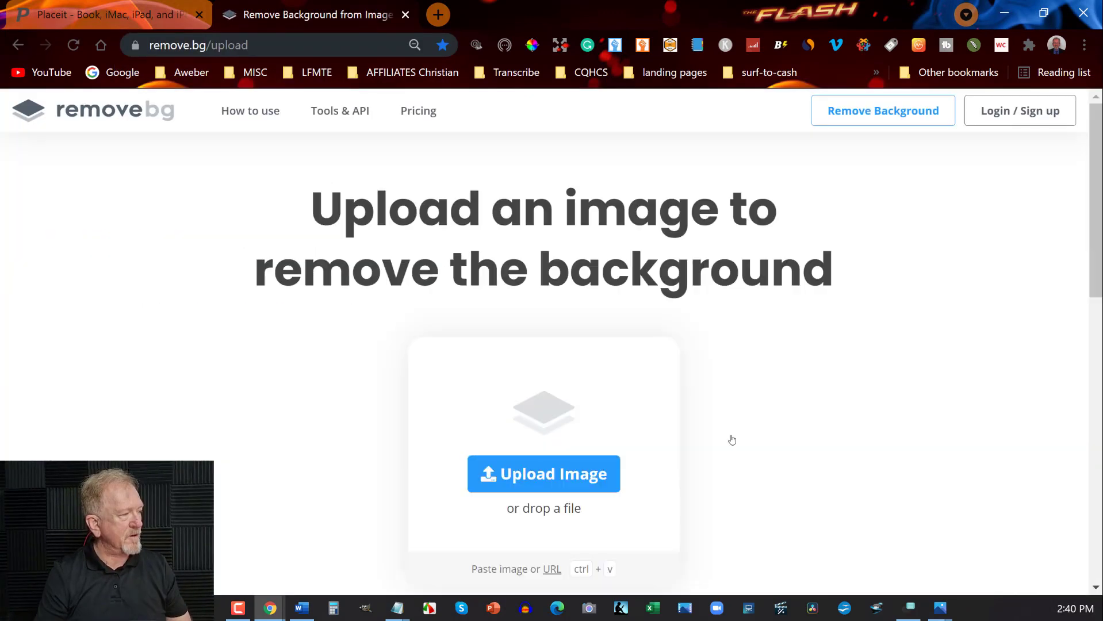
- Upload the package 3 image from the Desktop to have its background removed
click(520, 472)
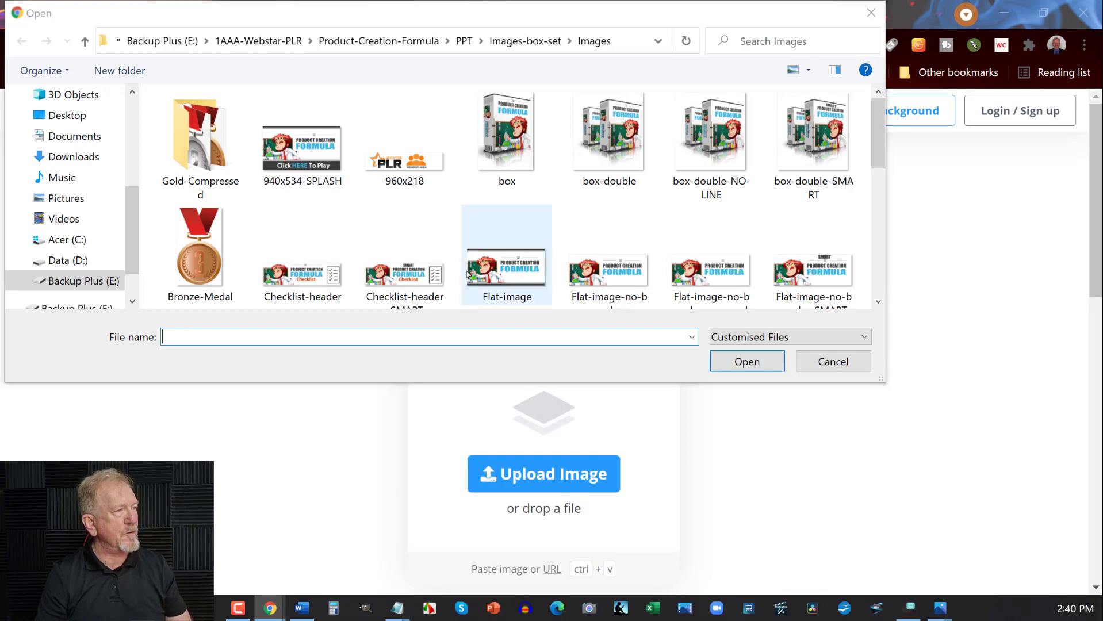
click(66, 115)
scroll(229, 190, up, 5)
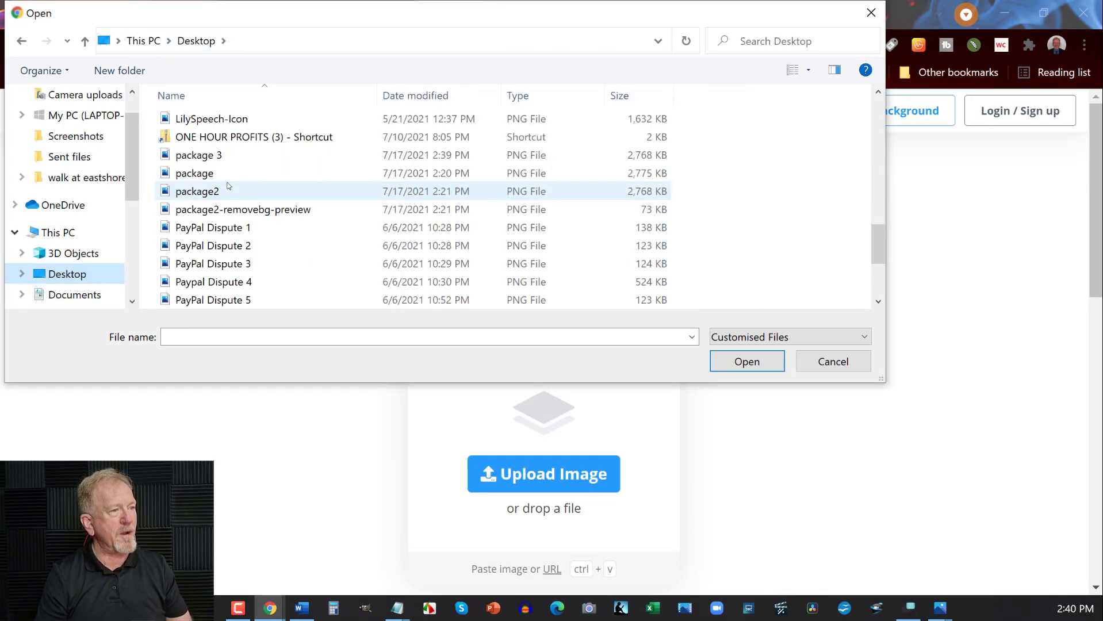
scroll(229, 187, down, 1)
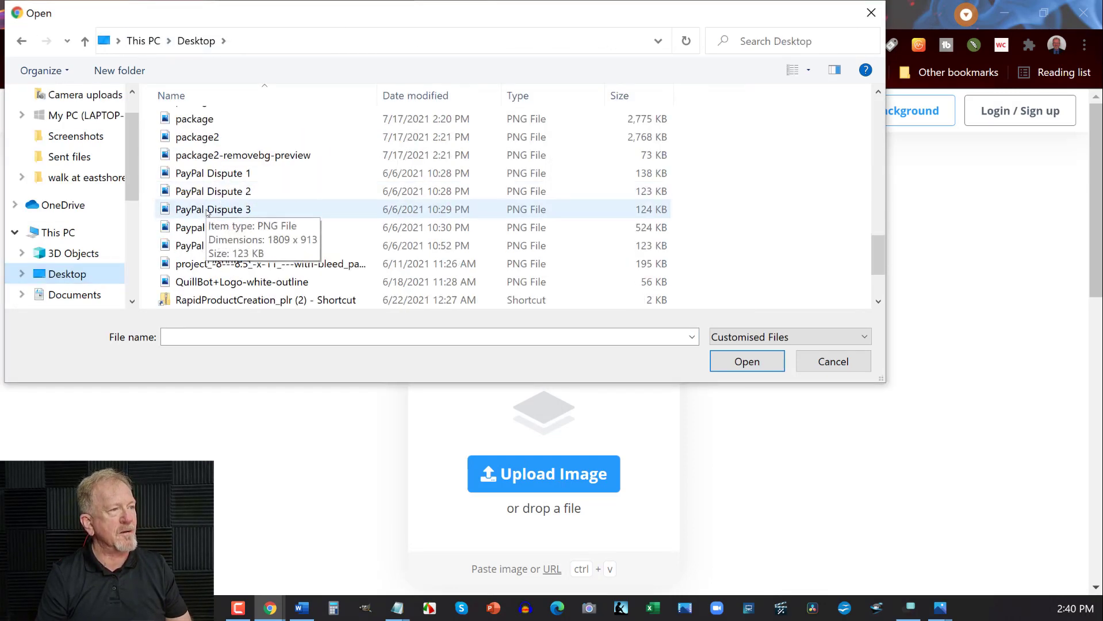
scroll(207, 213, up, 1)
click(196, 154)
double_click(196, 154)
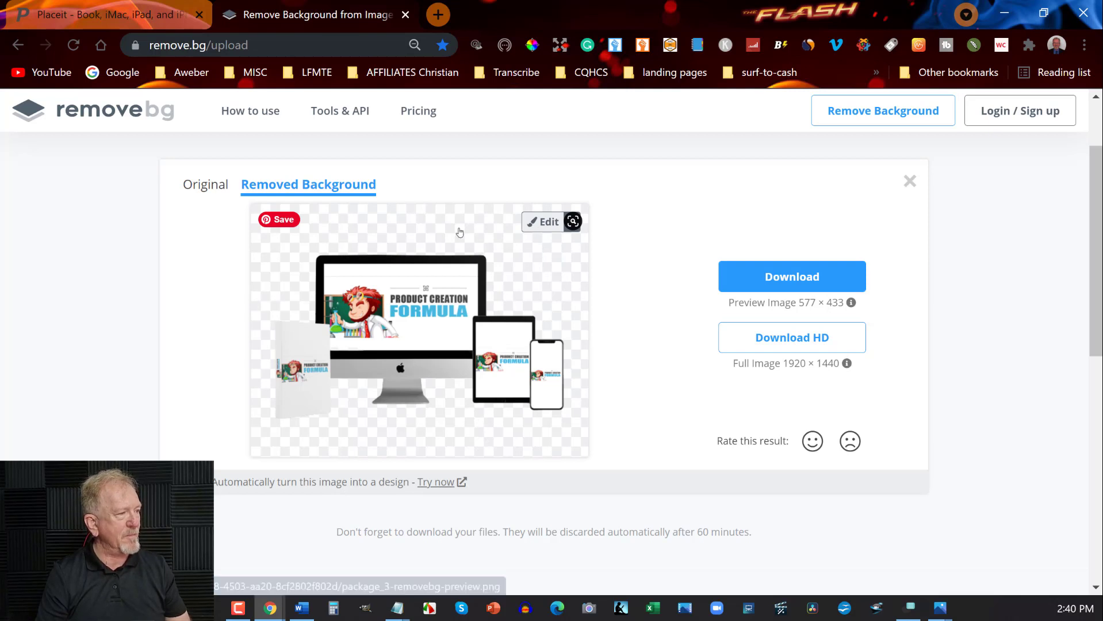
- Save the preview-size cutout to the Desktop as package_3-removebg-preview, inspect it in Photos, and return to the browser
click(791, 279)
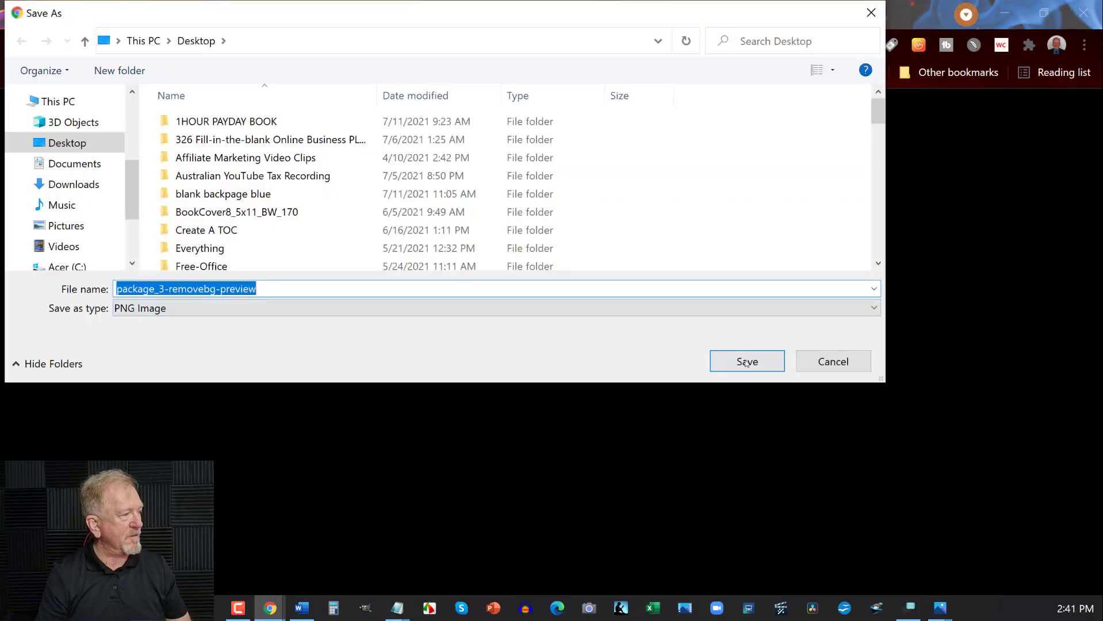
click(746, 362)
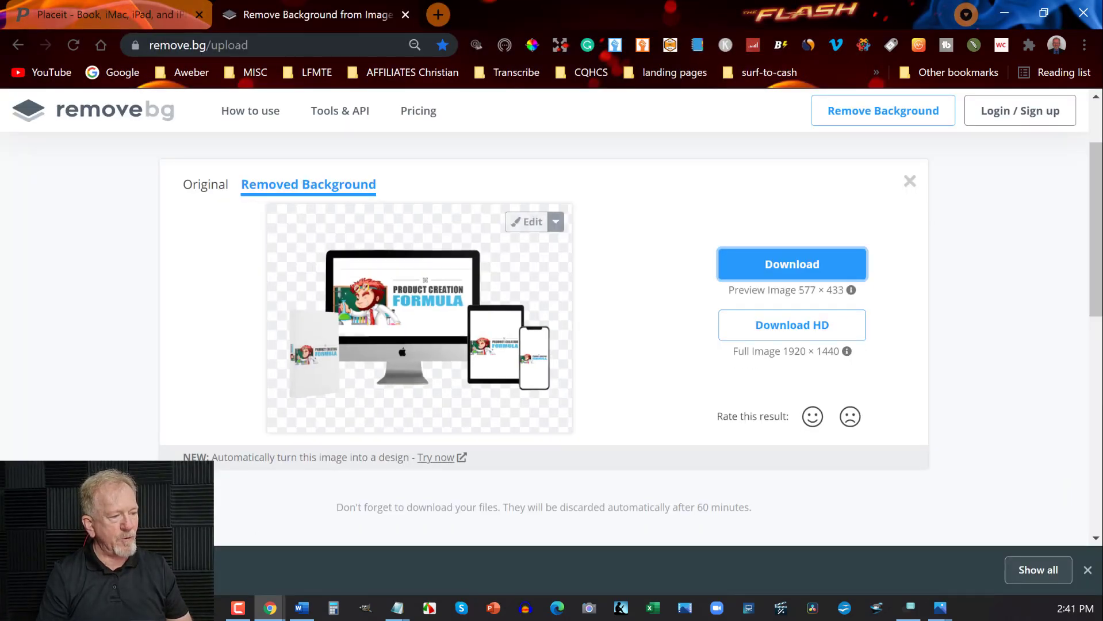
click(144, 570)
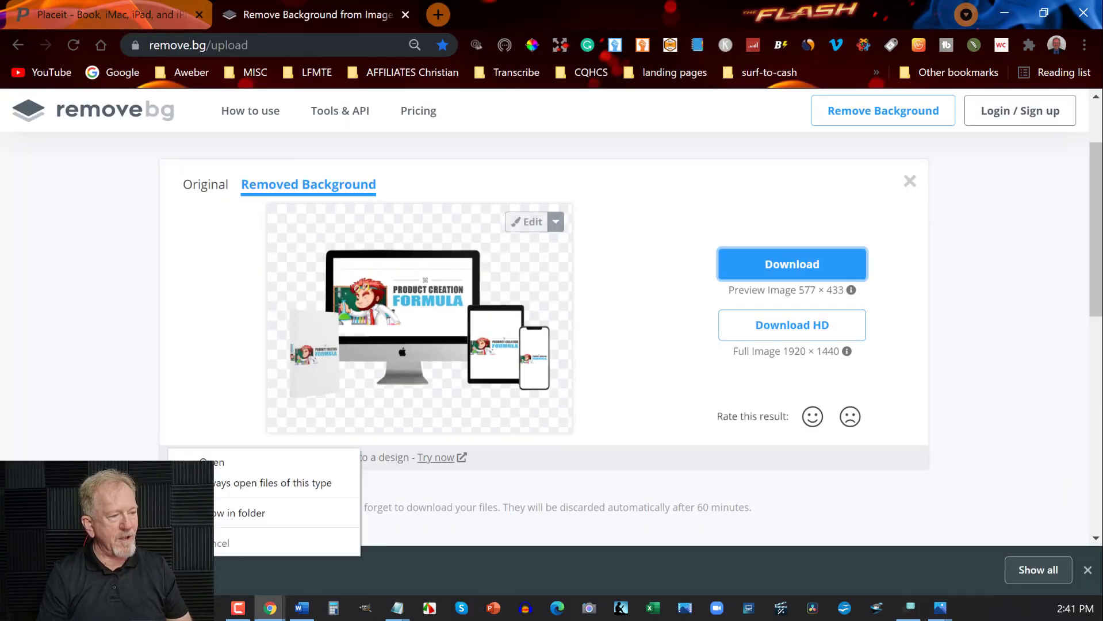
click(208, 463)
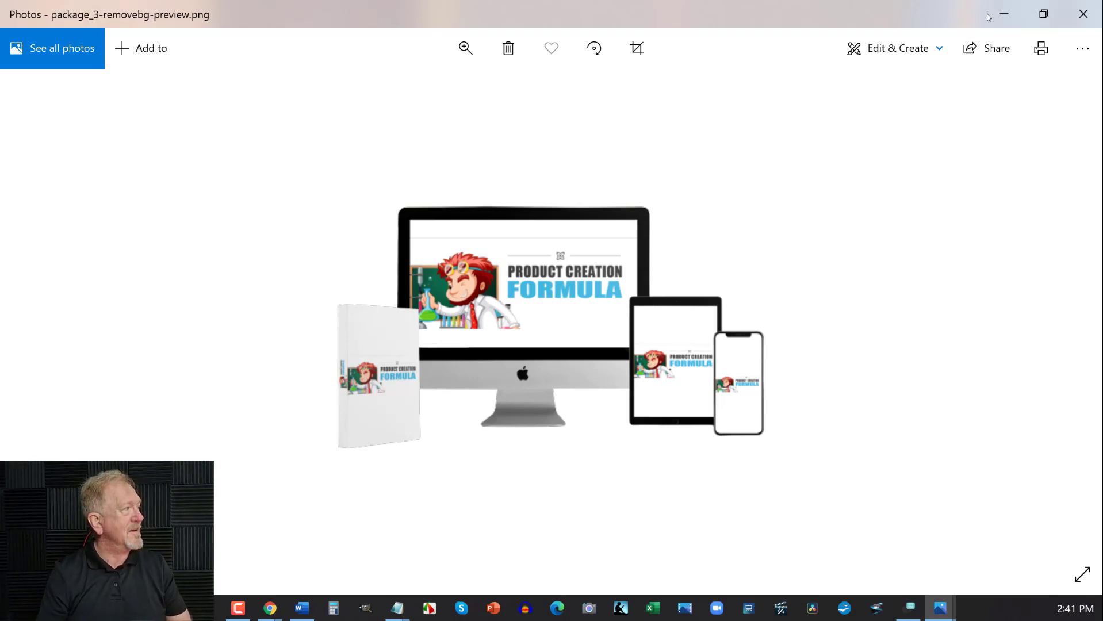
click(1004, 14)
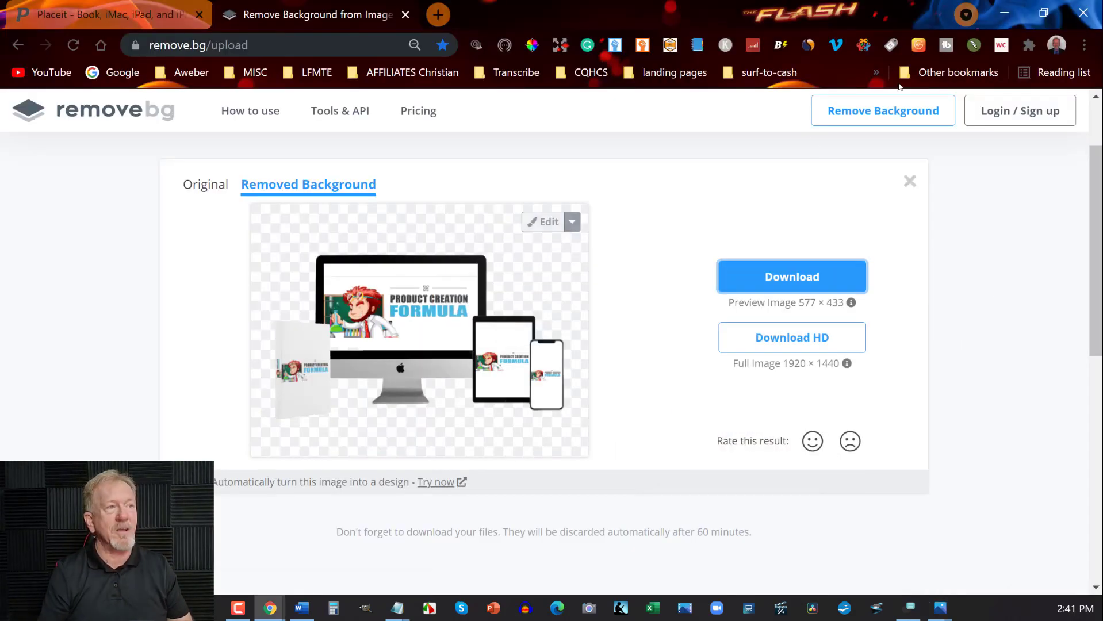
- Switch to Snappa and choose the eBook Cover preset (1410px x 2250px) for a new graphic
click(7, 6)
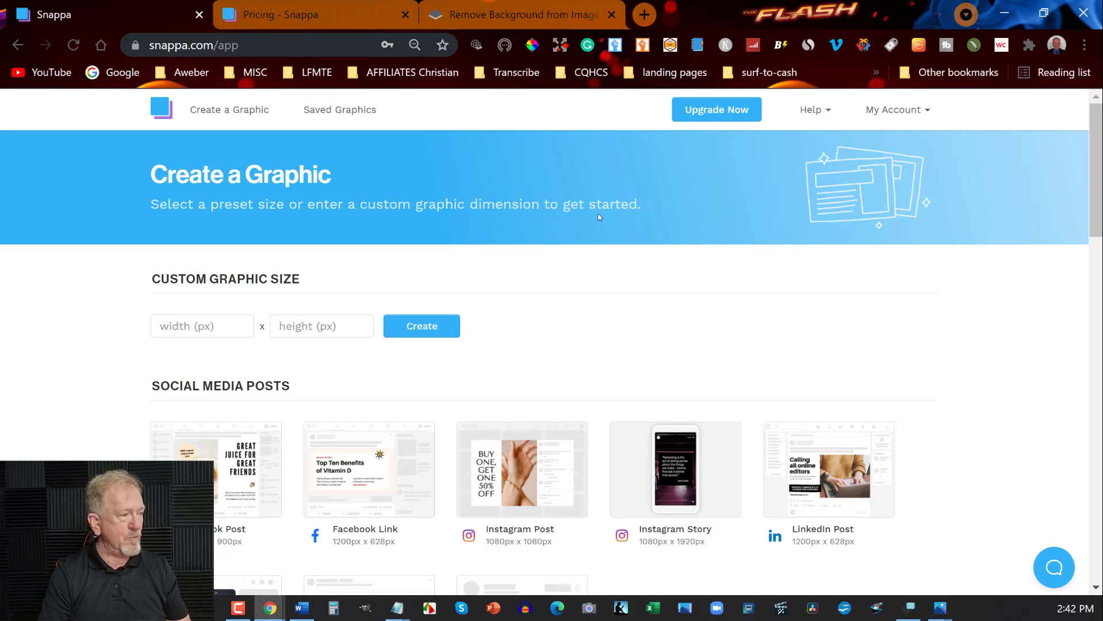
scroll(829, 262, down, 6)
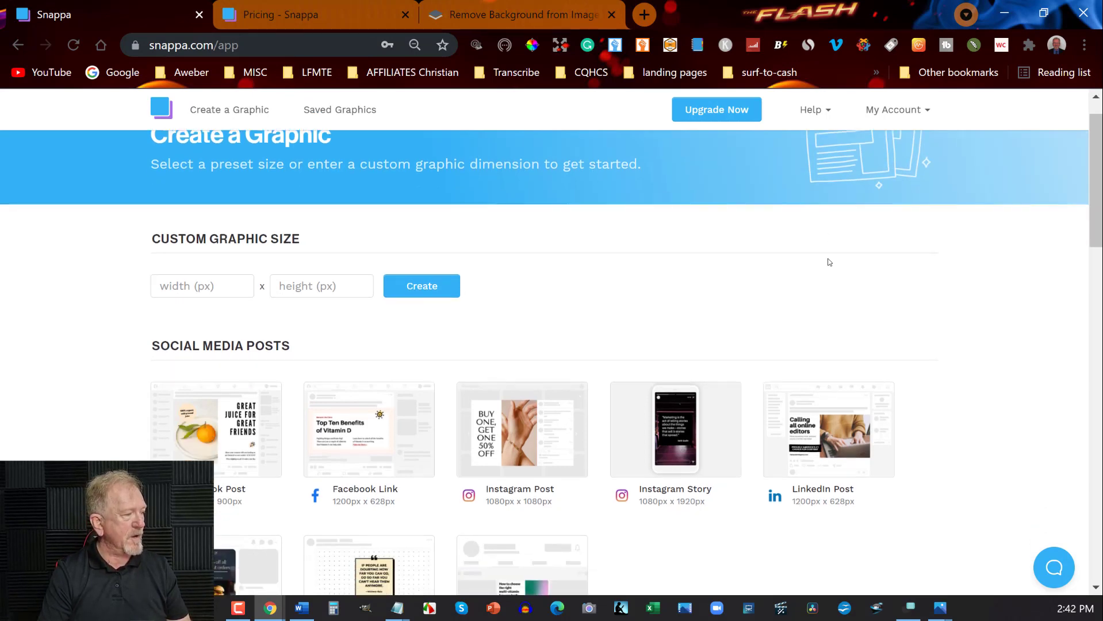
scroll(808, 251, down, 4)
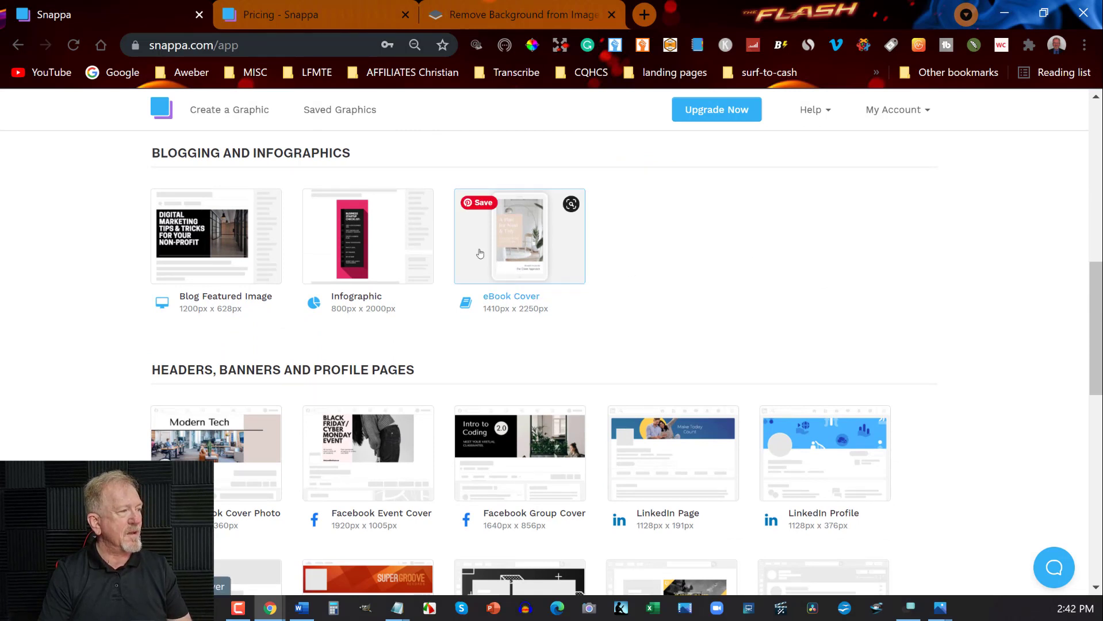
click(519, 246)
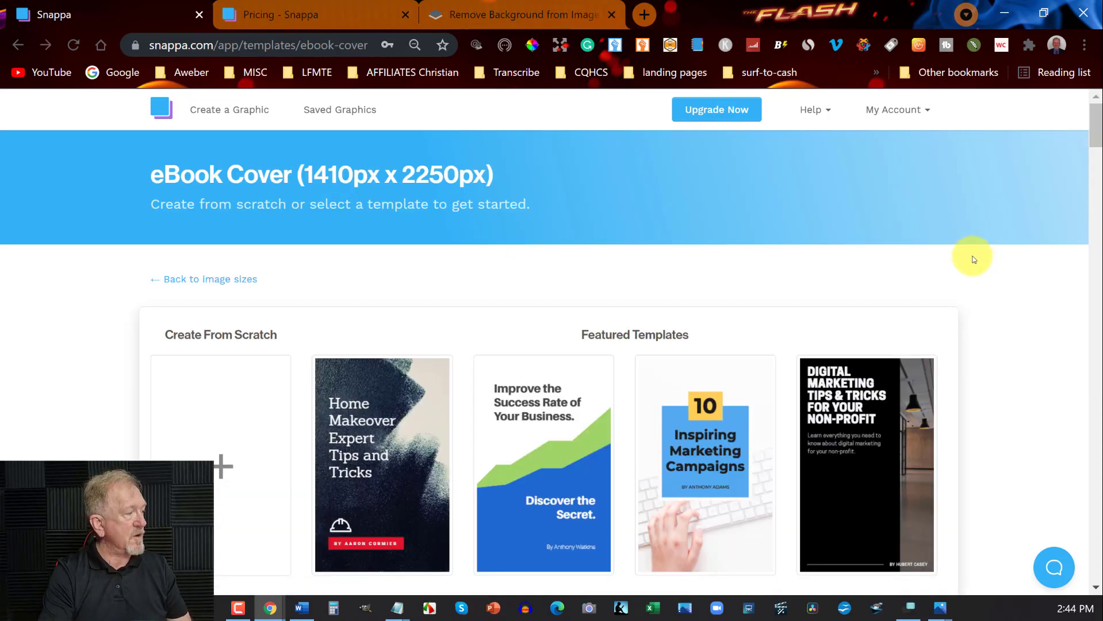
- Open the "How To Deep Clean Your House" eBook cover template in the editor
scroll(974, 252, down, 8)
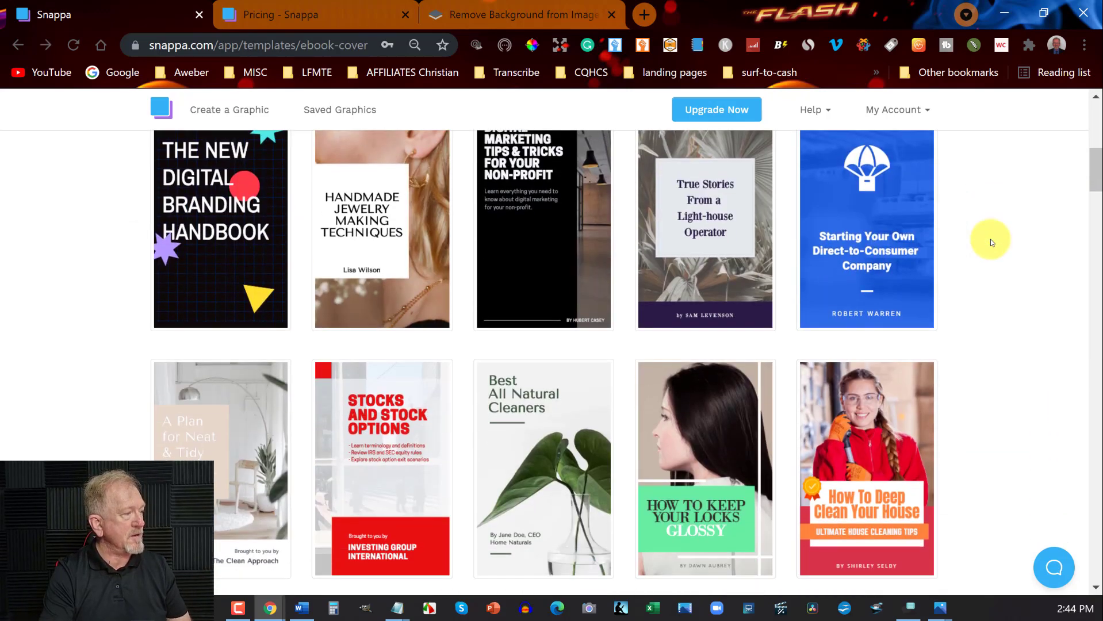
scroll(991, 242, down, 3)
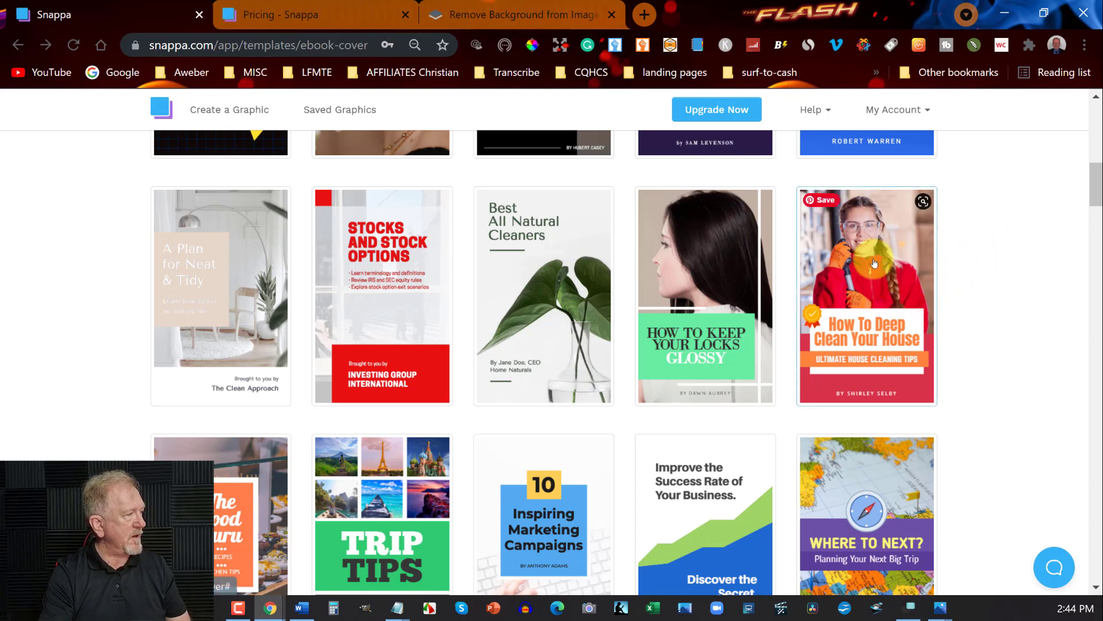
click(871, 242)
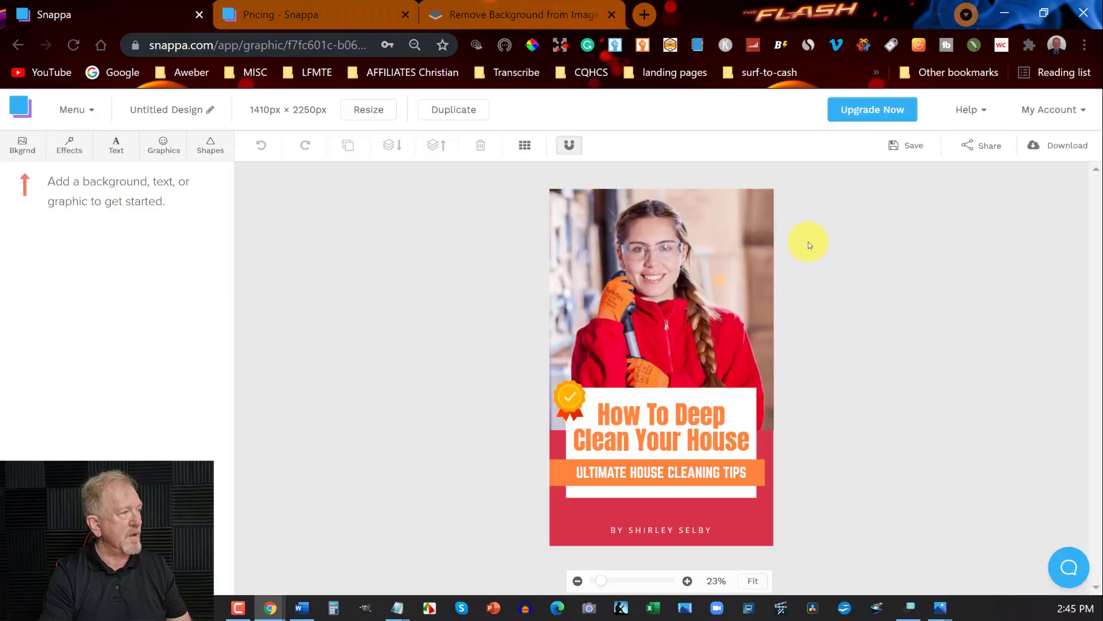
- Delete the cleaning woman's photo and set a blue-lit computer desk photo, found by searching "computer", as the cover background
click(613, 245)
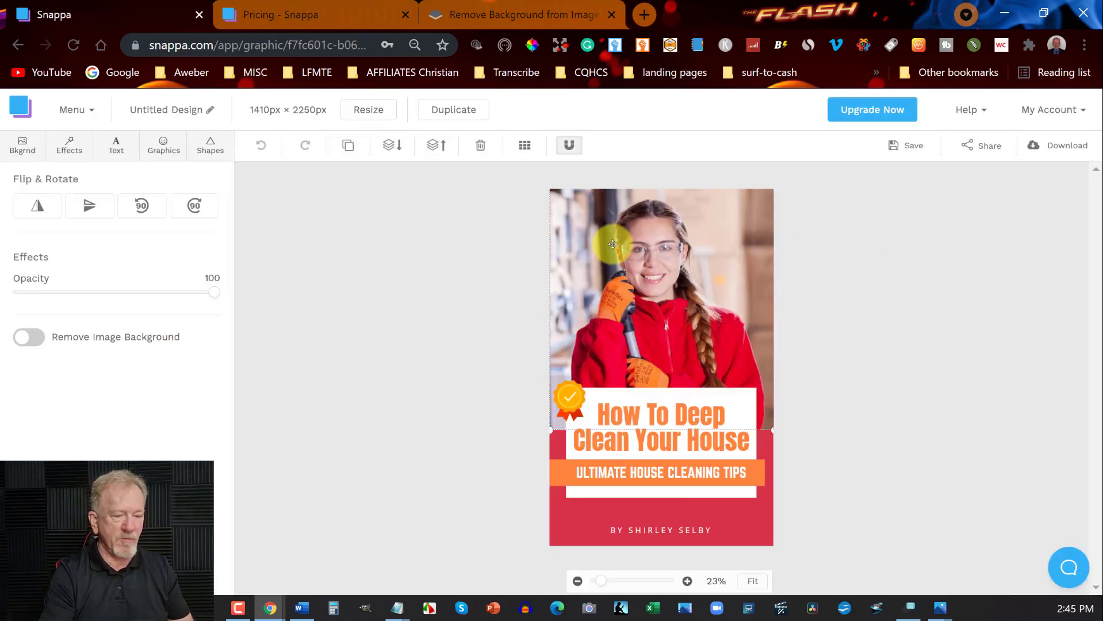
key(Delete)
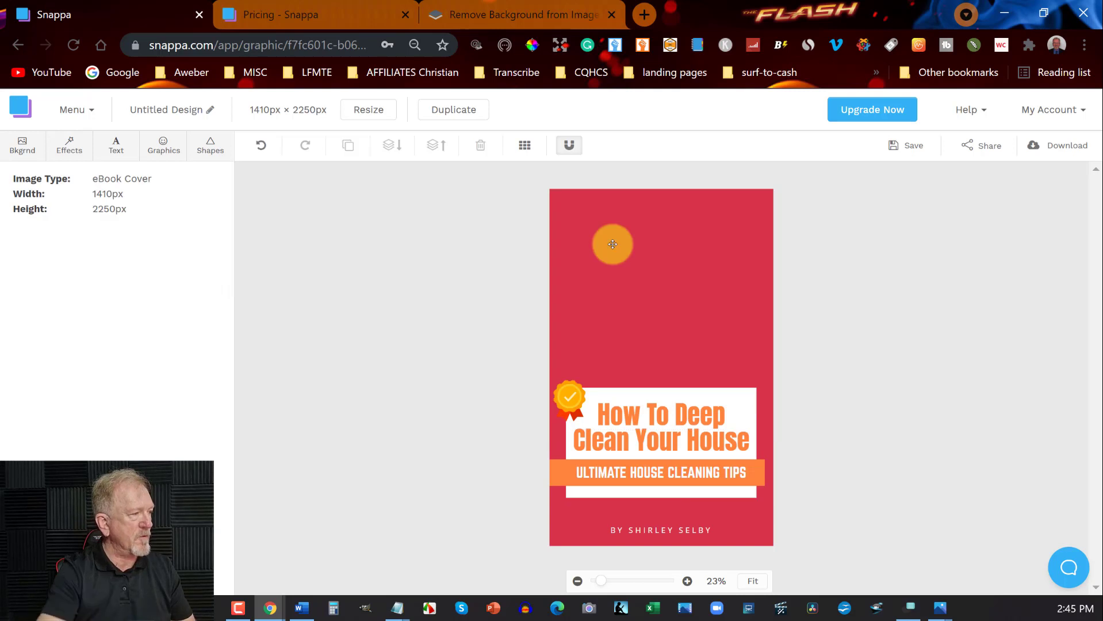
click(22, 144)
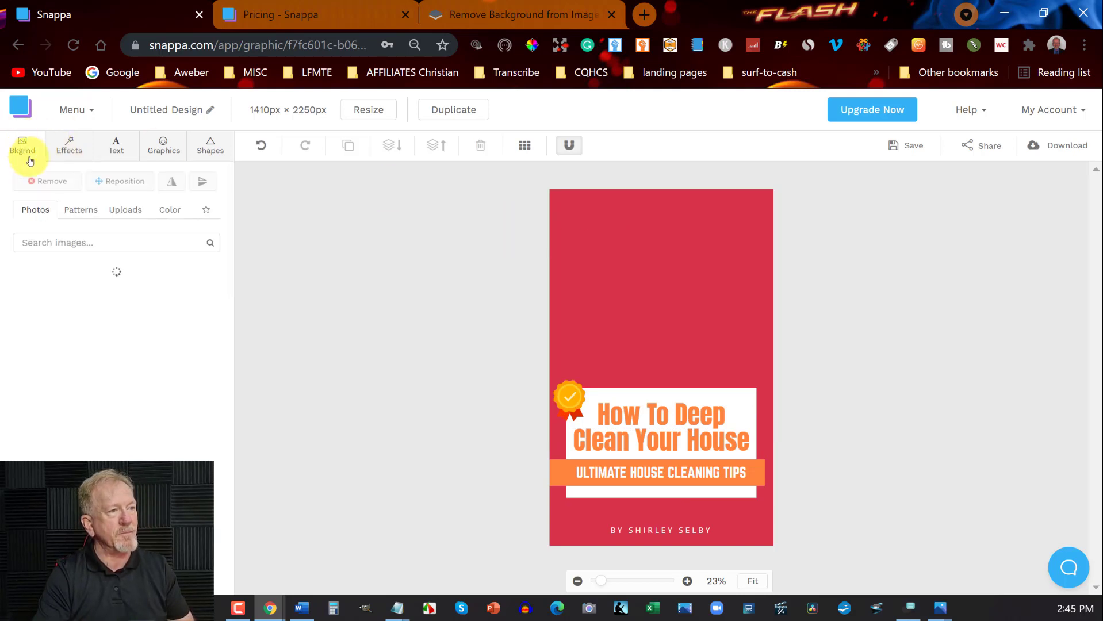
click(92, 242)
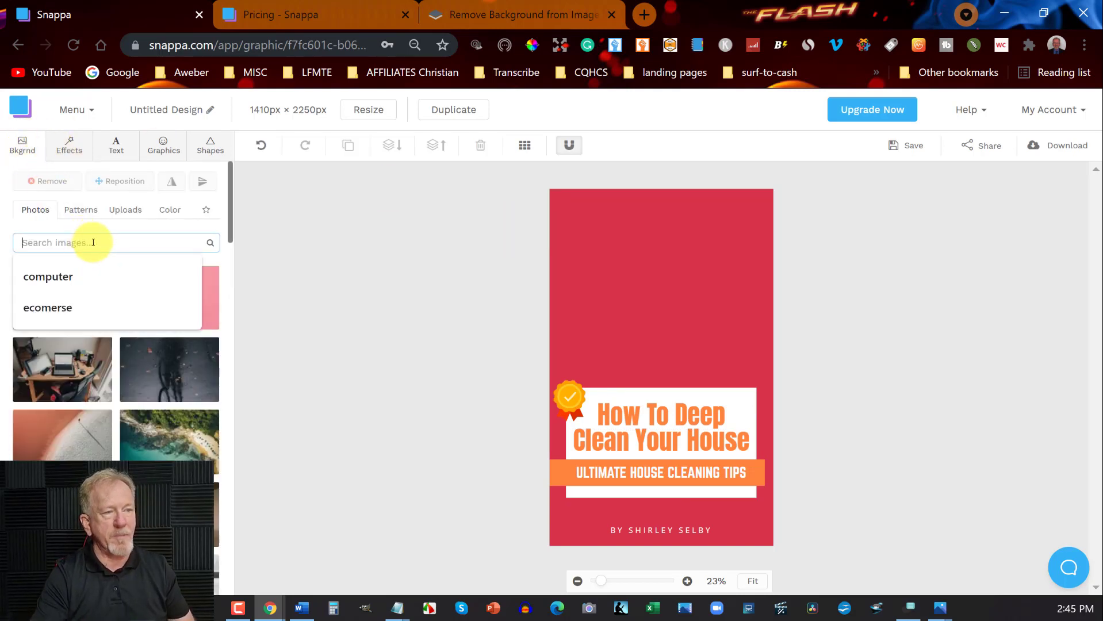
click(57, 279)
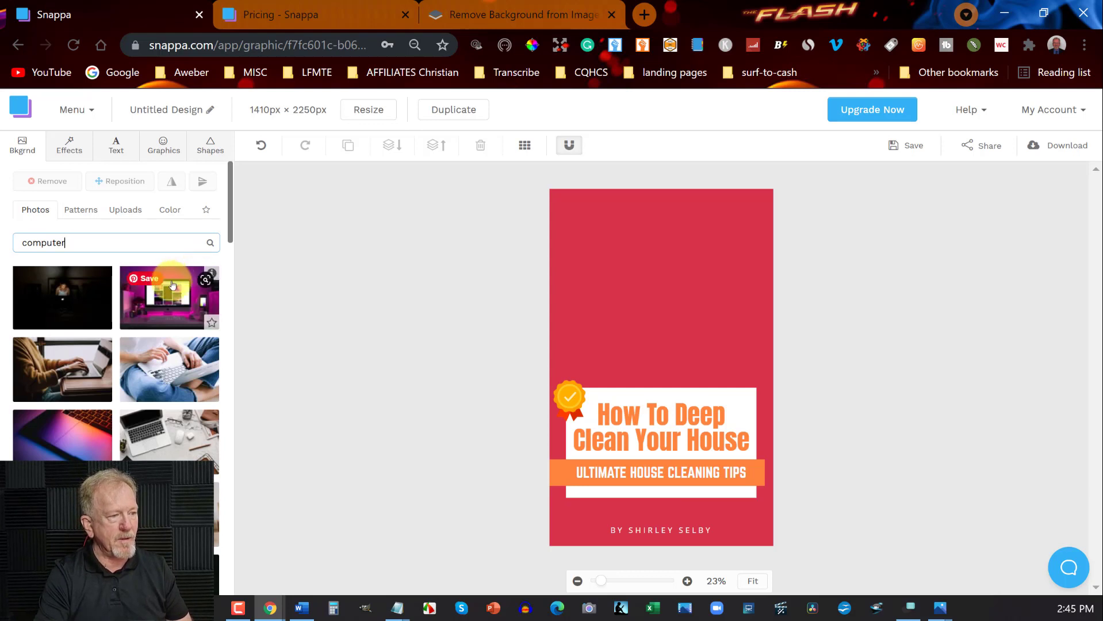
scroll(173, 282, down, 3)
scroll(170, 283, down, 3)
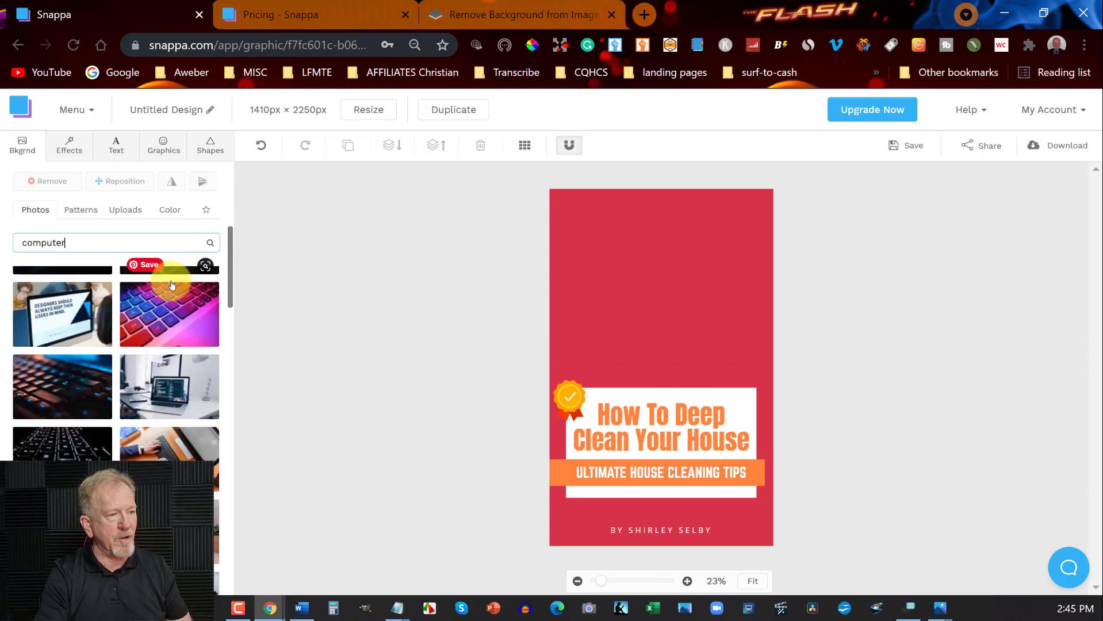
scroll(171, 283, down, 3)
scroll(170, 284, down, 5)
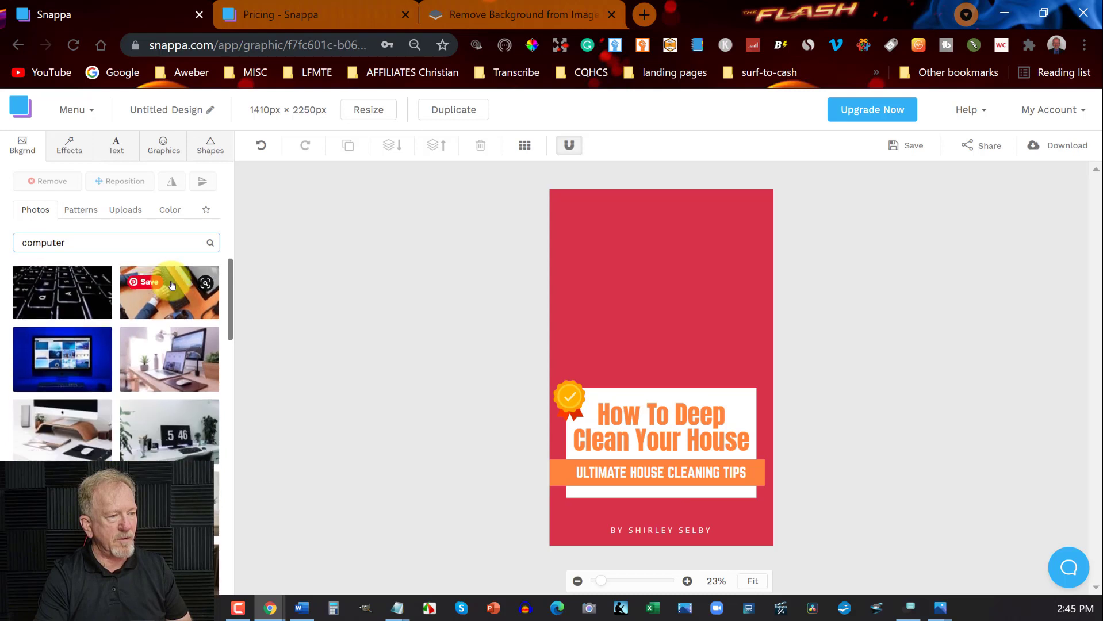
click(172, 364)
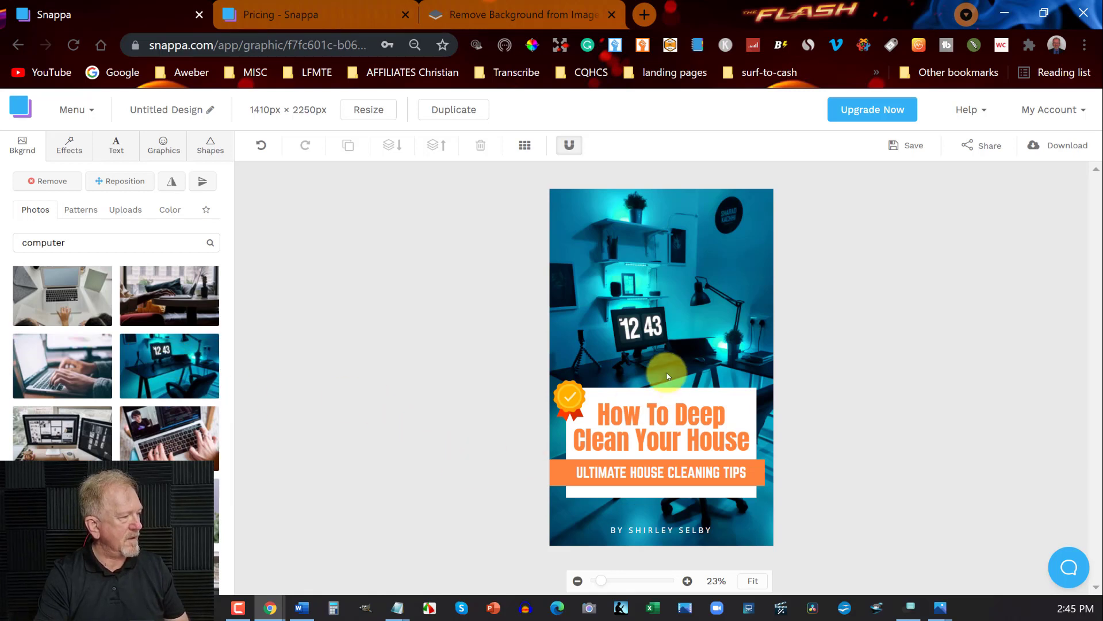
- Replace the cover title with "How TO Make Money ONline", the subtitle with "Even While You Sleep", and the author's name
double_click(608, 418)
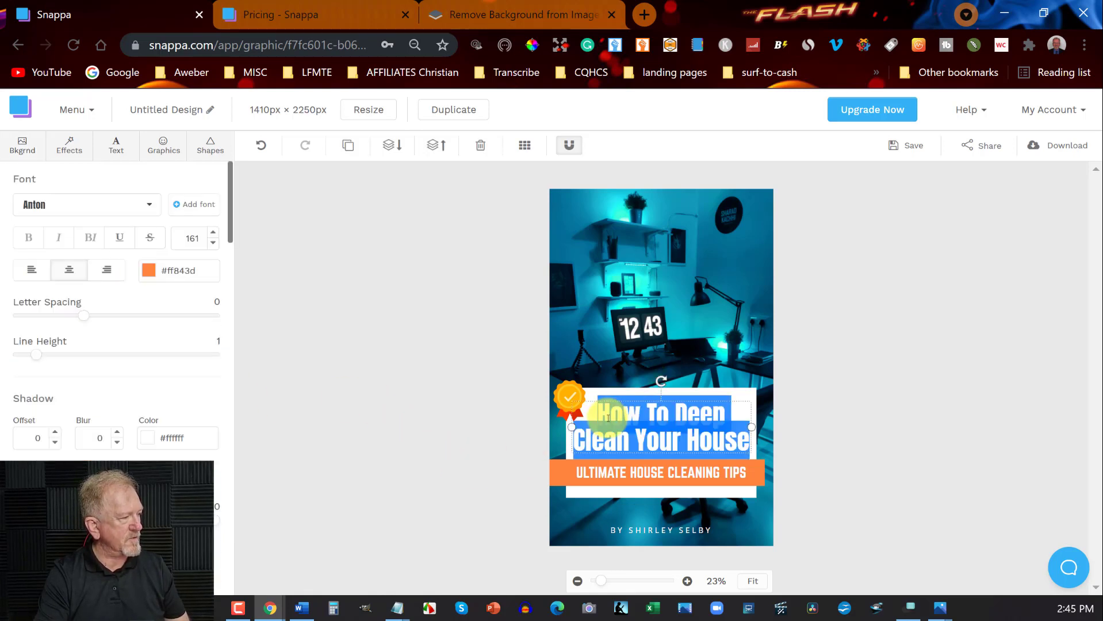
click(602, 419)
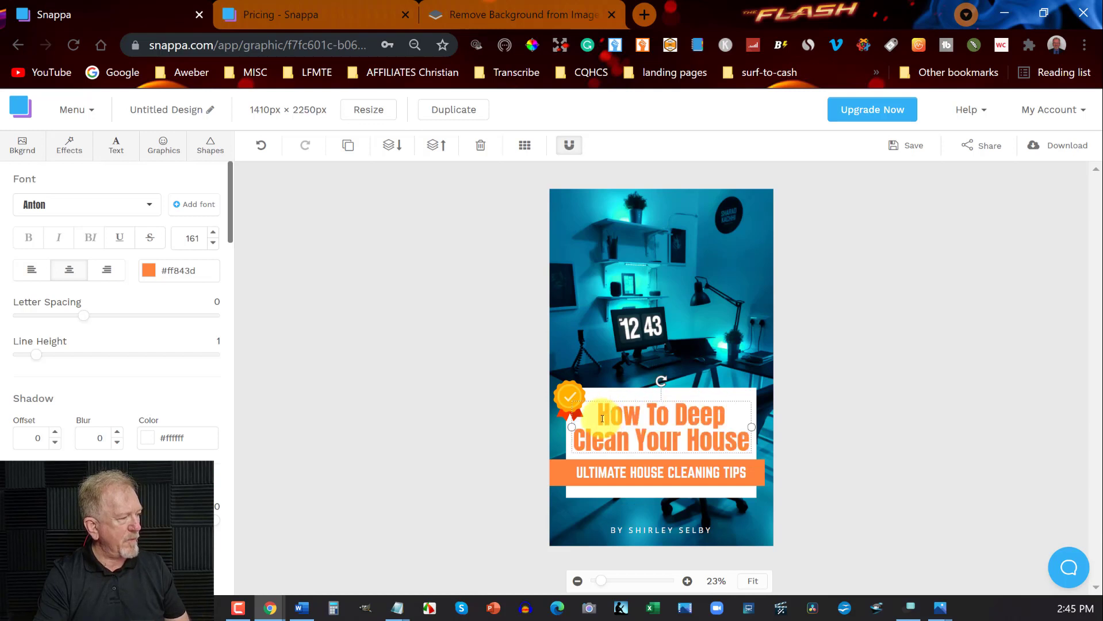
drag(602, 418, 739, 443)
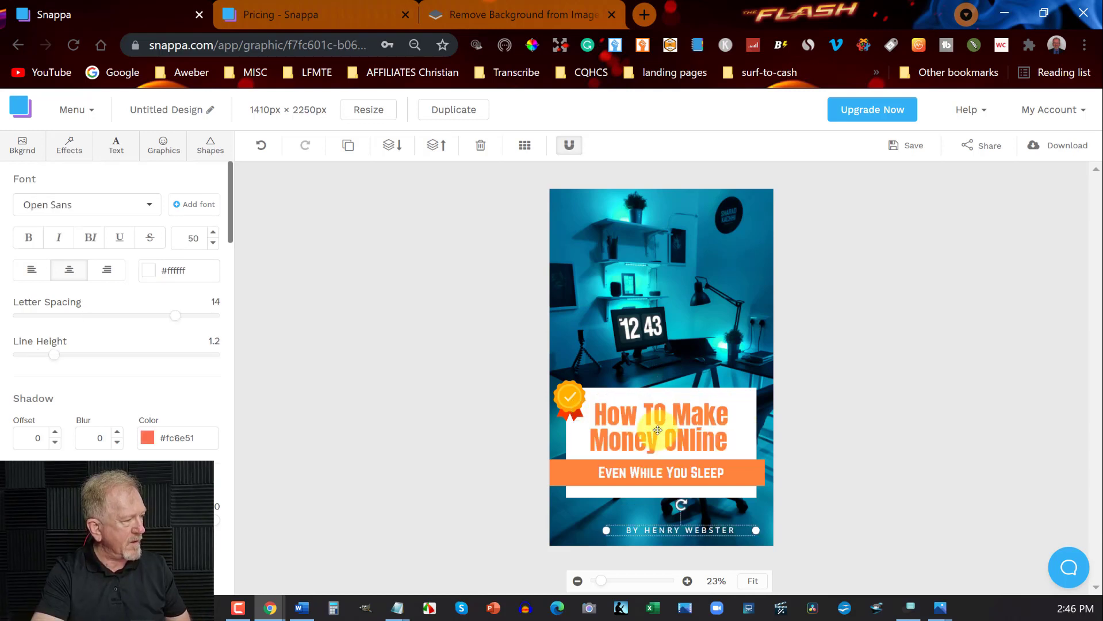
- Shift the cover title and the white box behind it slightly down and to the right
mouse_move(657, 431)
mouse_down()
mouse_move(656, 411)
mouse_move(647, 422)
mouse_move(667, 427)
mouse_up()
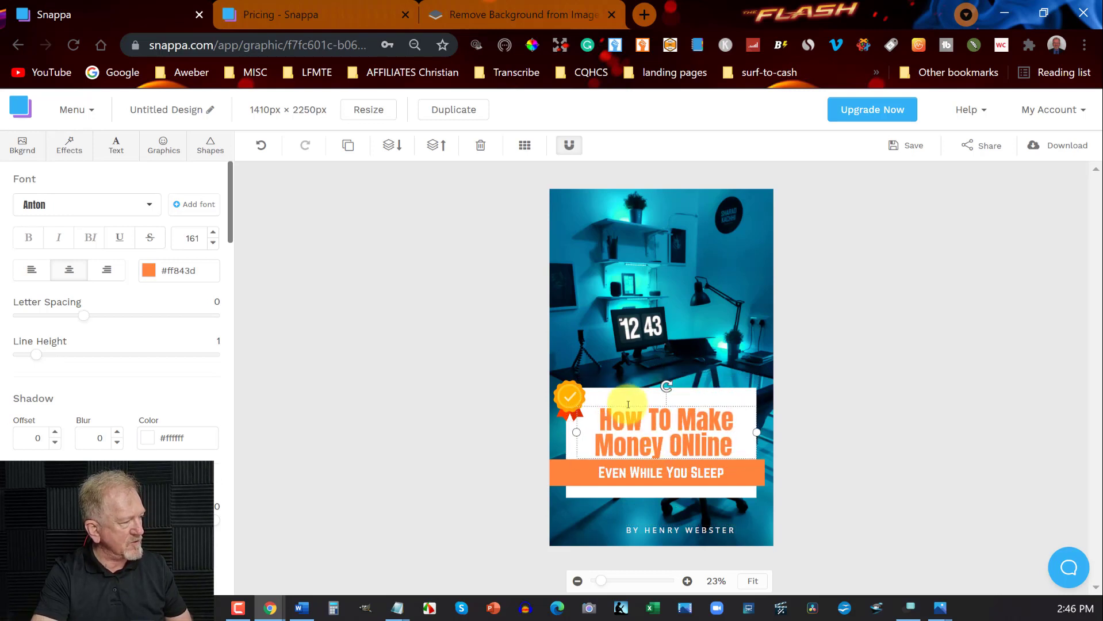
mouse_move(628, 390)
mouse_down()
mouse_move(636, 308)
mouse_move(632, 402)
mouse_up()
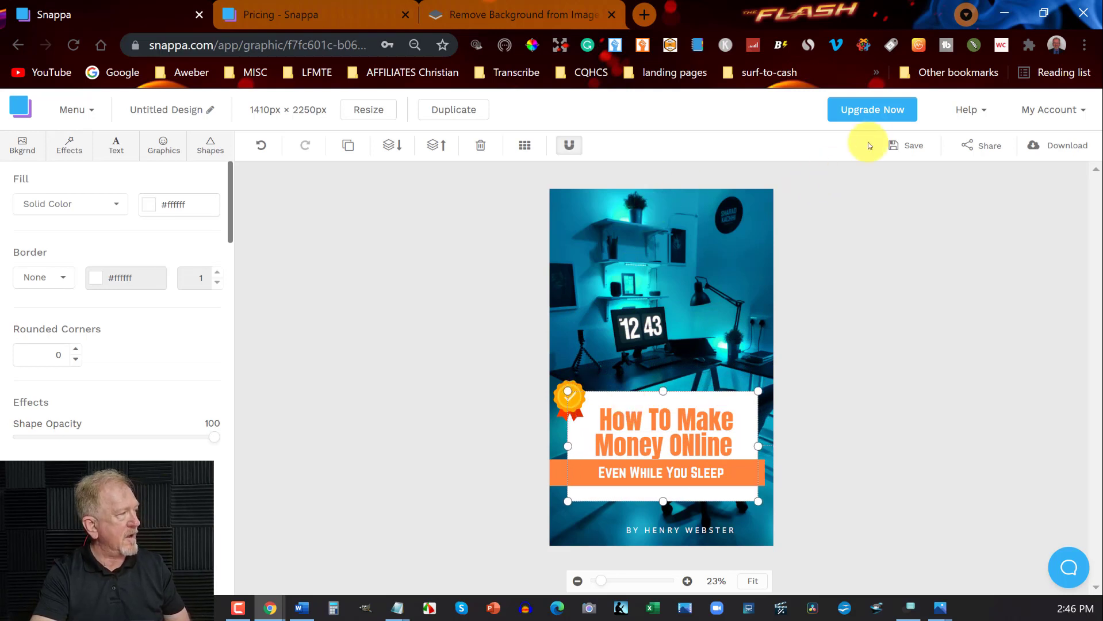
- Undo the most recent cover edits, and redo them
click(261, 146)
click(263, 148)
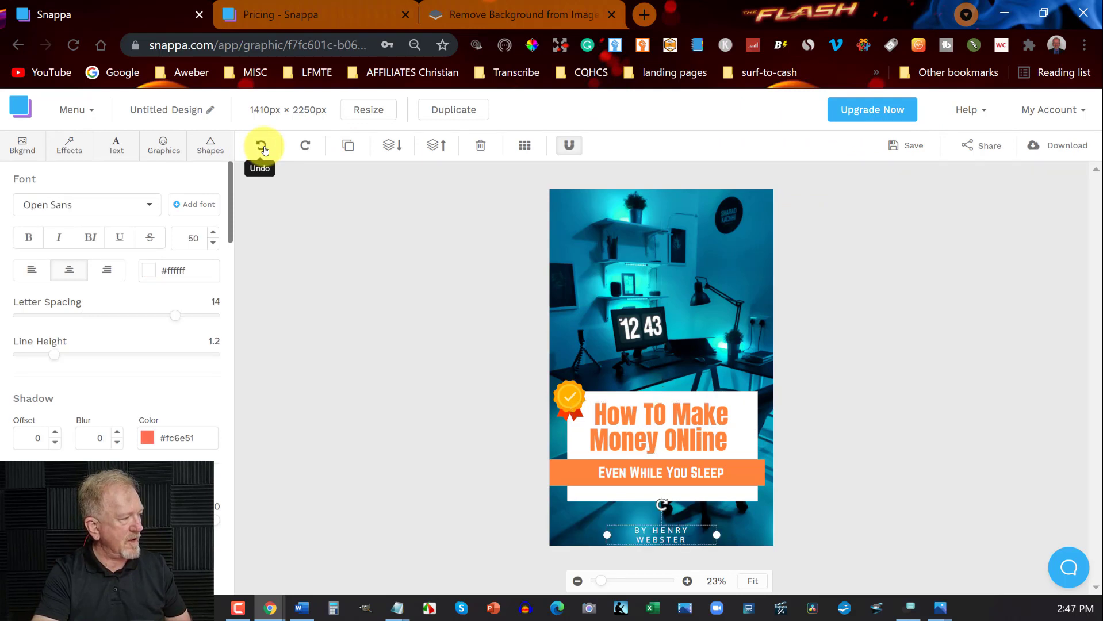
click(300, 148)
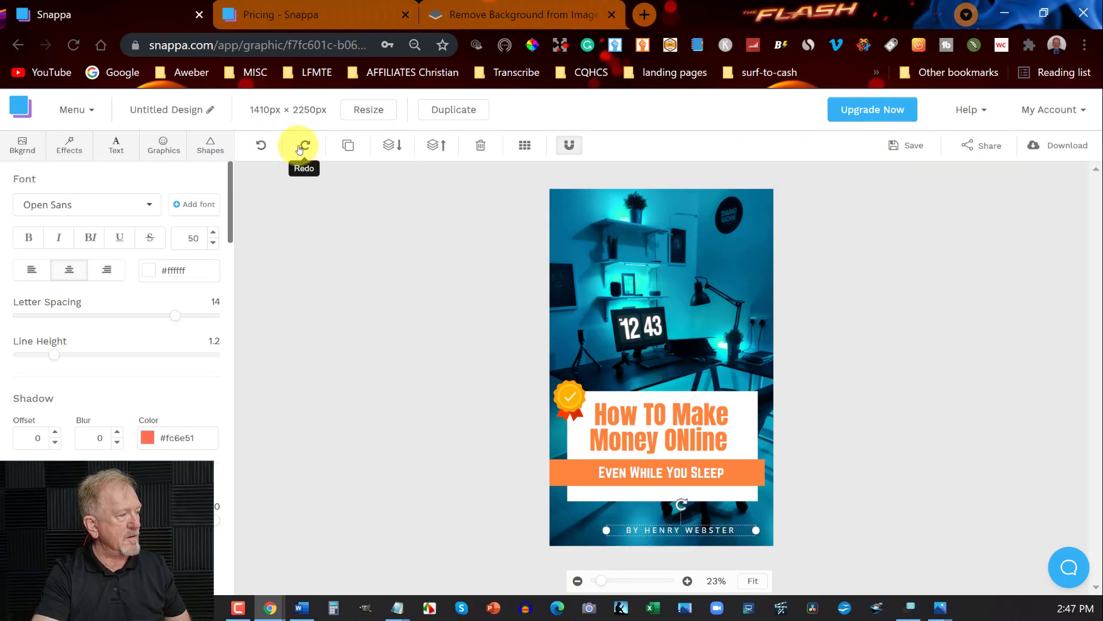
click(300, 149)
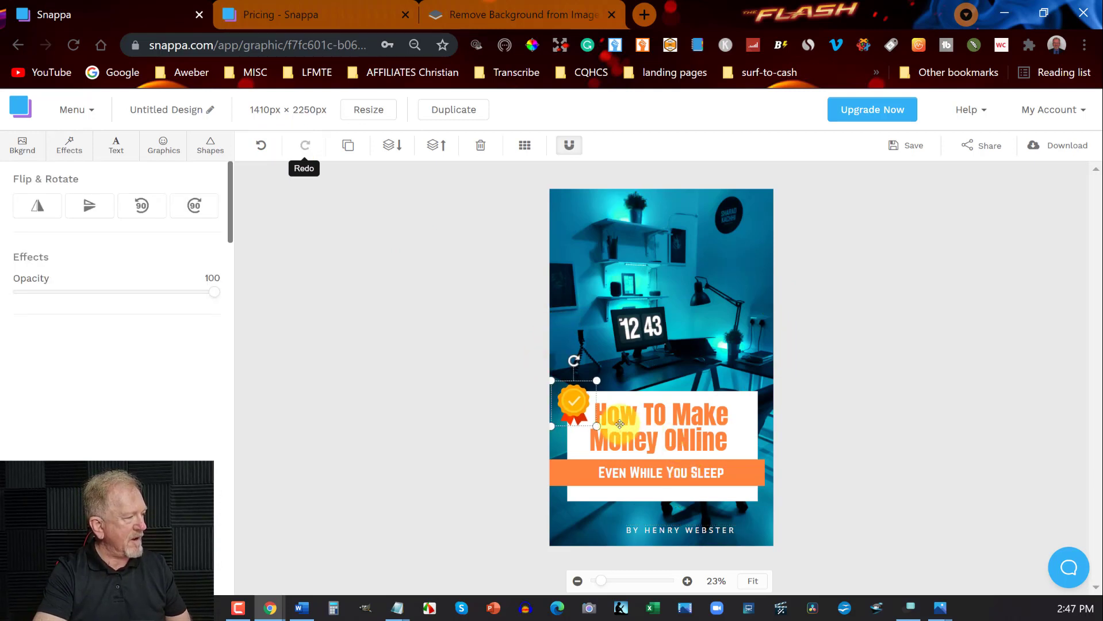
- Open the cover title for text editing and select the capital O in "TO"
click(659, 410)
double_click(659, 411)
click(659, 411)
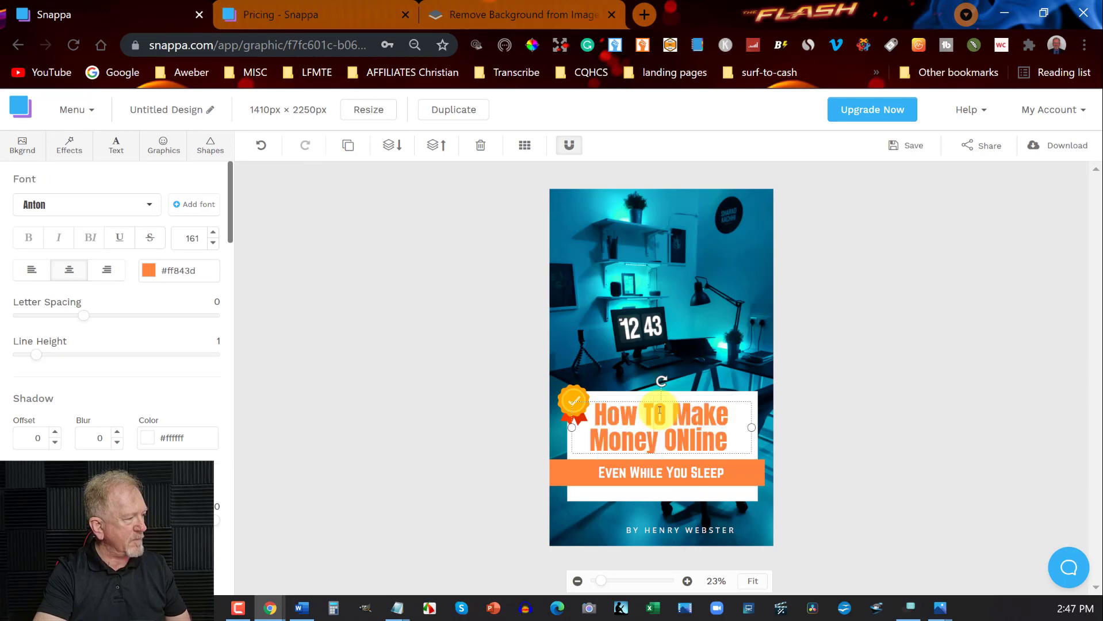
drag(656, 411, 662, 410)
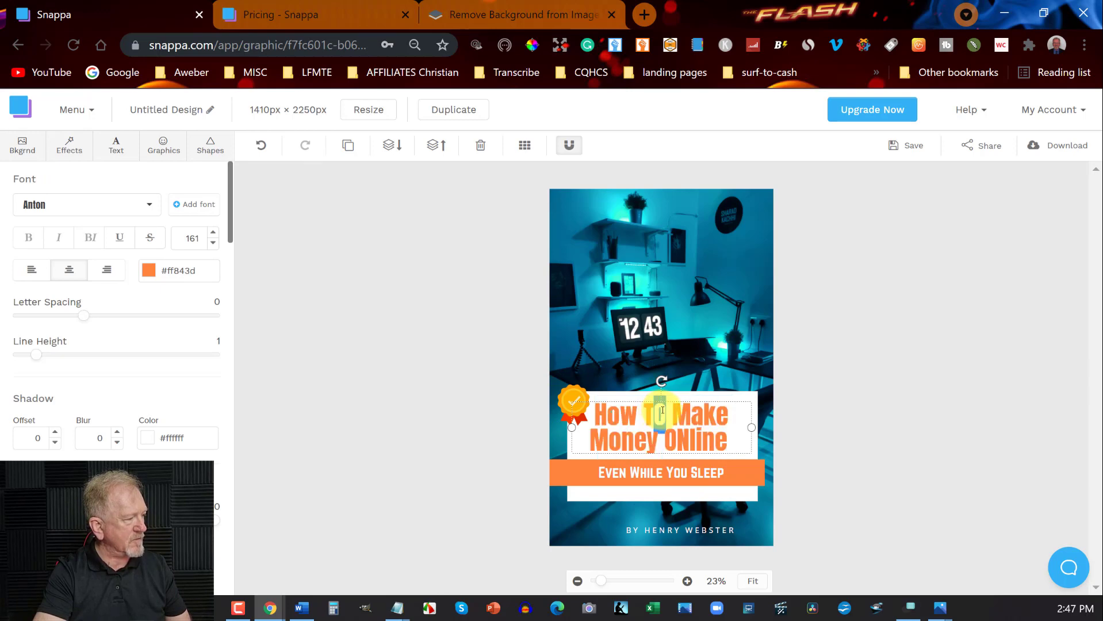
- Review the Starter, Pro and Team plans on Snappa's pricing page, and return to the cover design
click(294, 15)
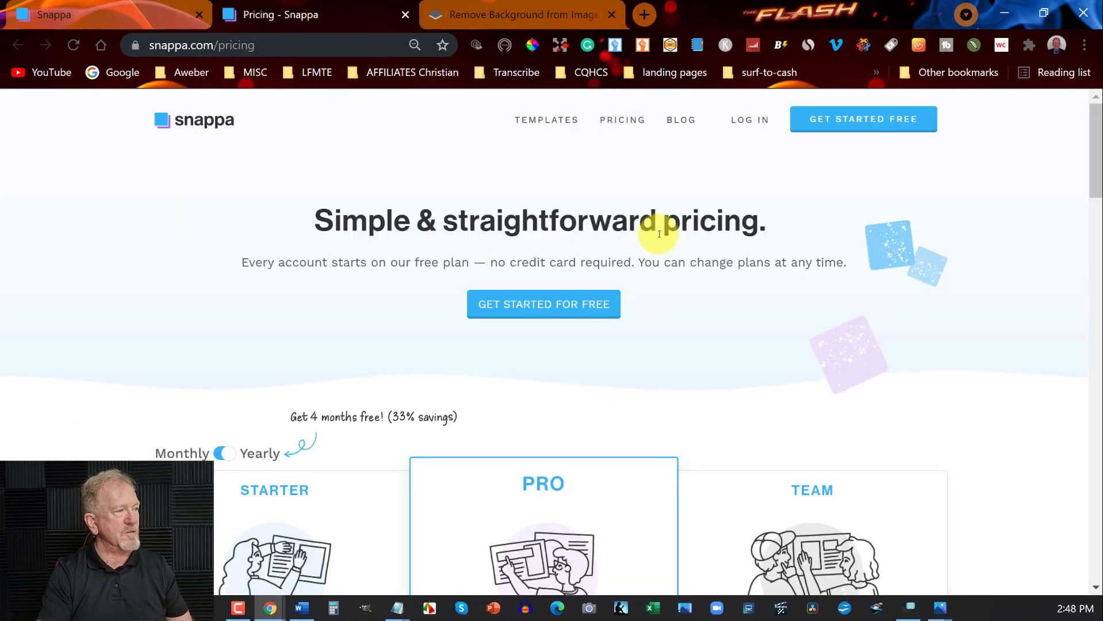
scroll(660, 236, down, 5)
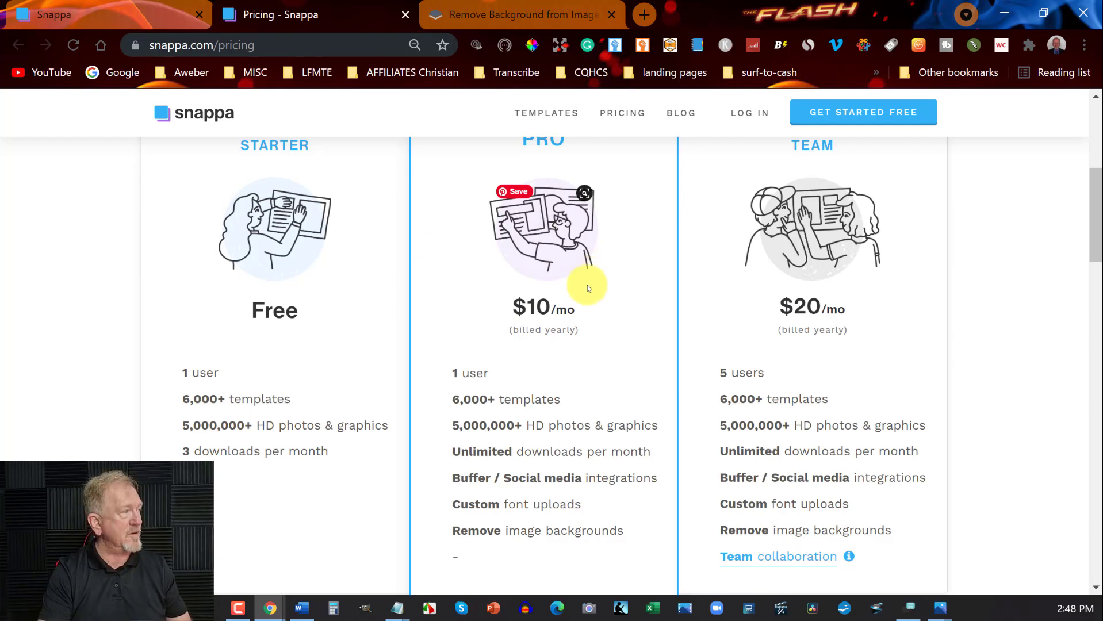
scroll(587, 285, up, 5)
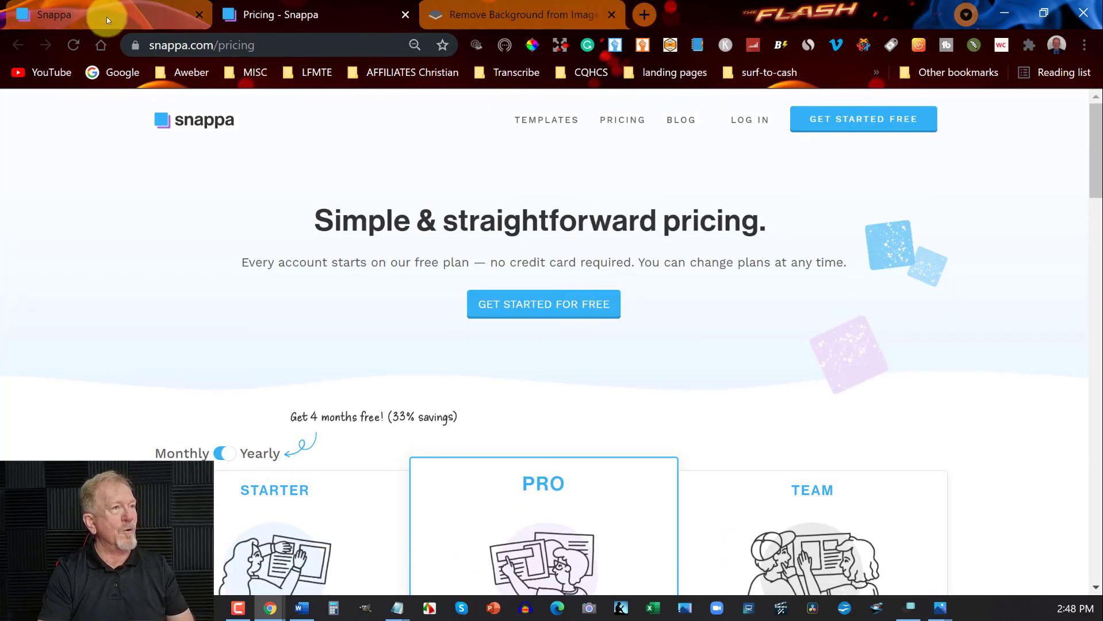
click(92, 18)
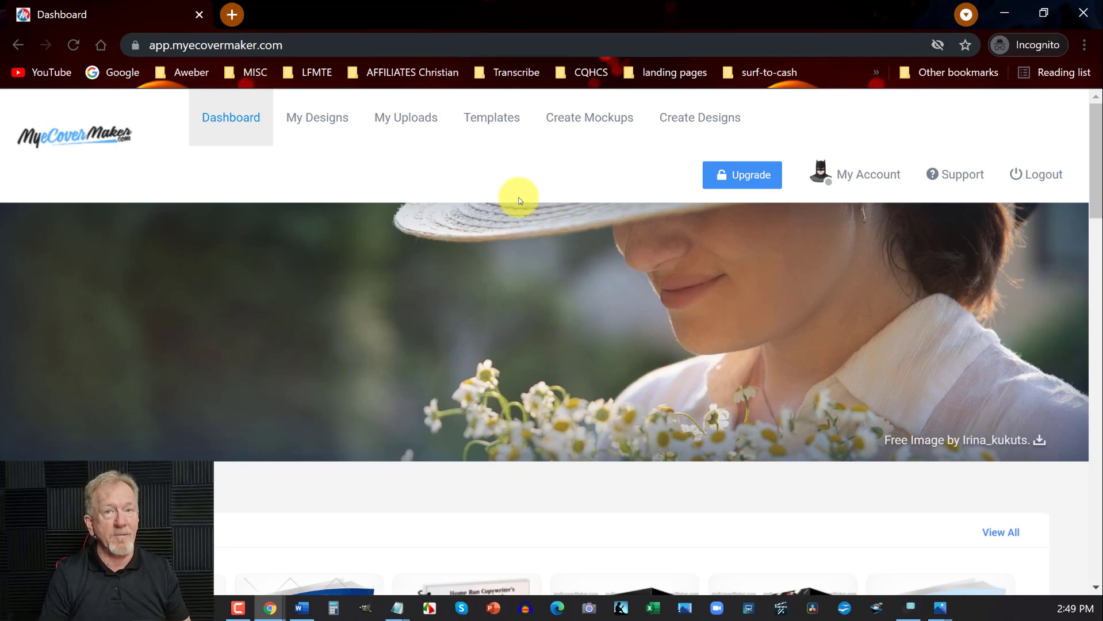
- Look through the Popular Mockups and FREE Mockups collections on the MyeCoverMaker dashboard
scroll(382, 226, down, 7)
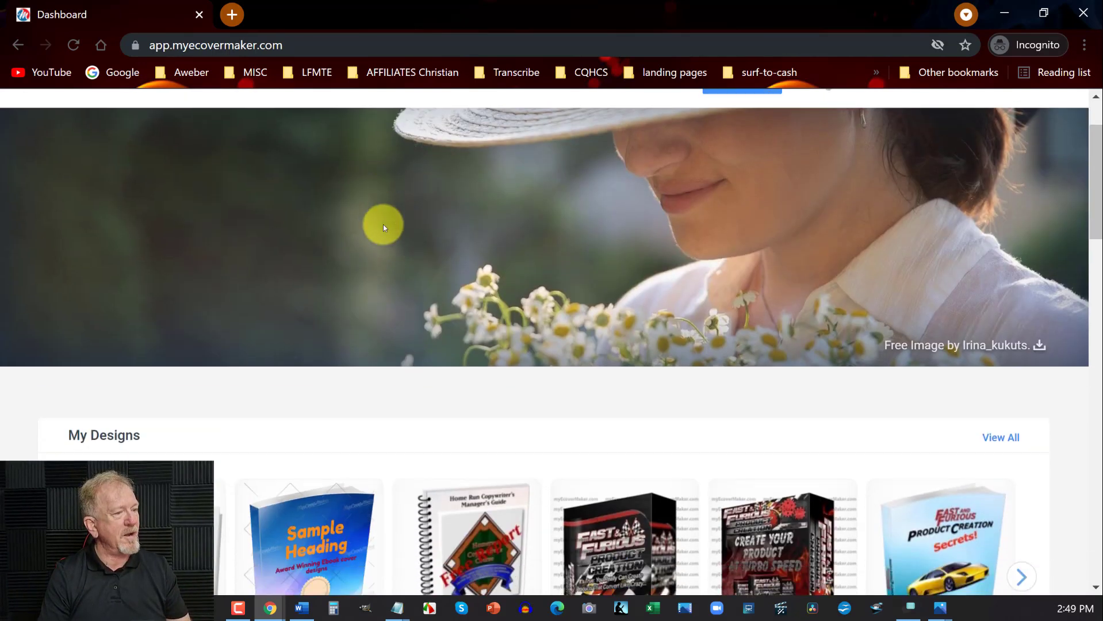
scroll(383, 224, down, 6)
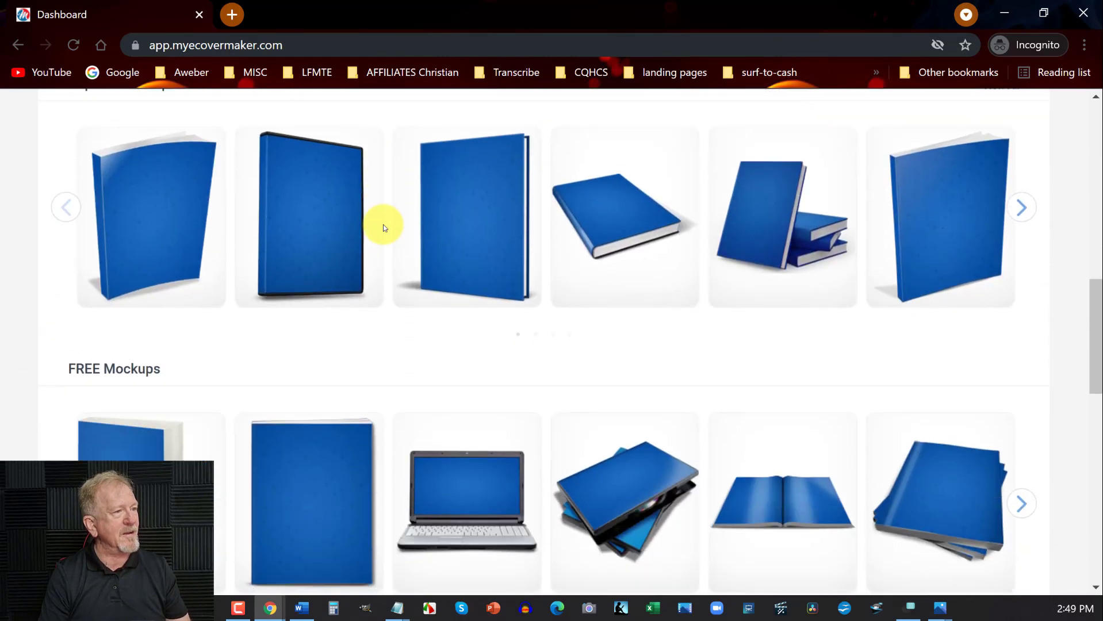
scroll(383, 225, up, 3)
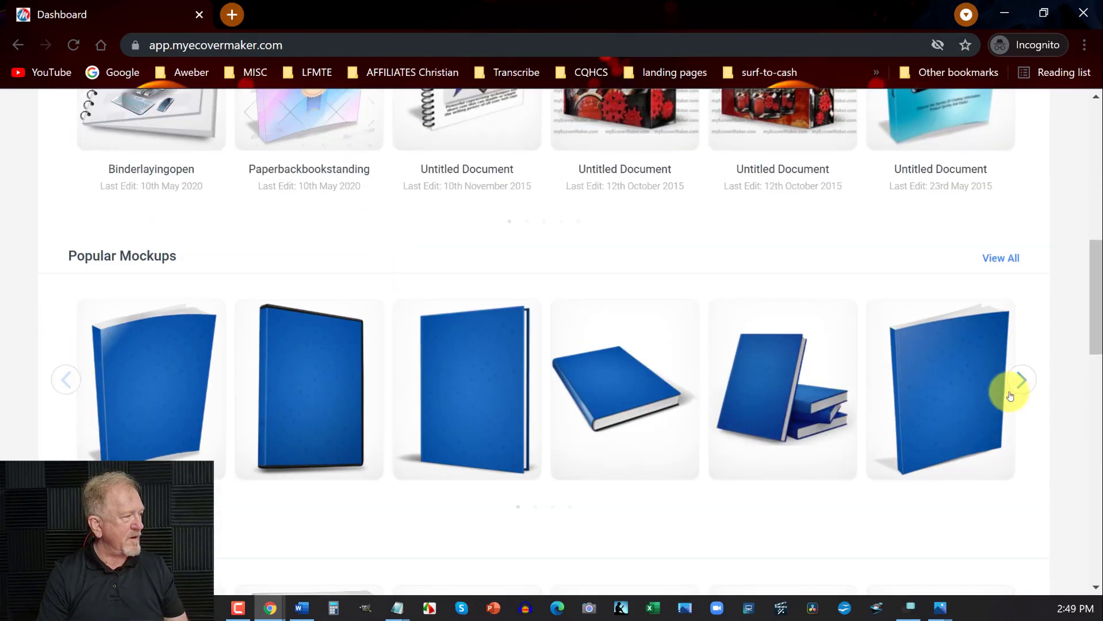
click(1027, 382)
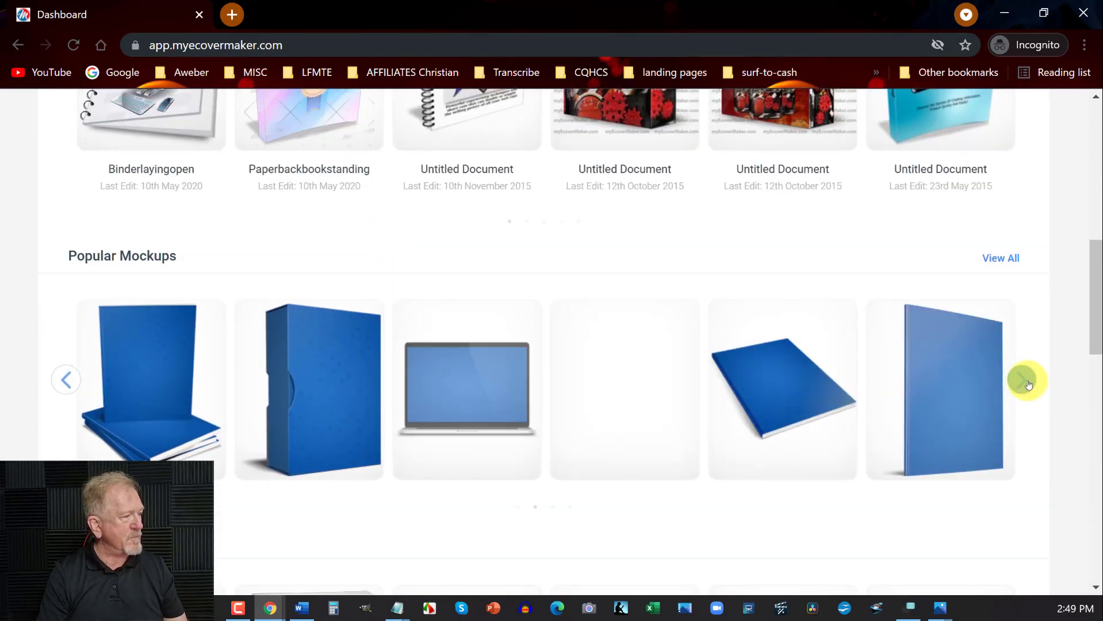
click(1027, 382)
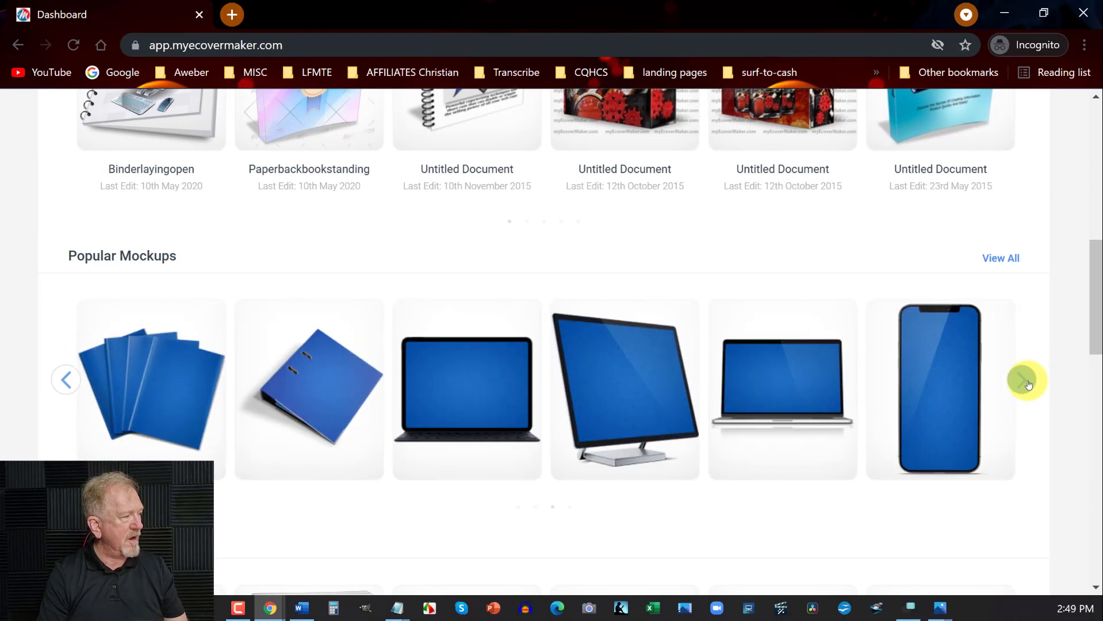
click(1027, 382)
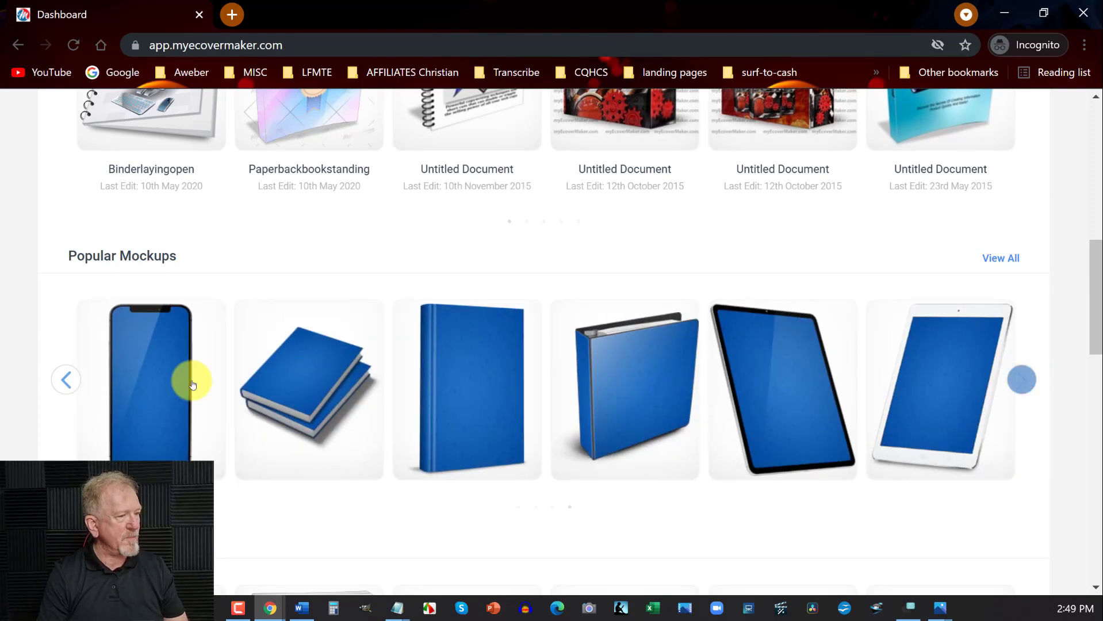
click(66, 380)
scroll(814, 391, down, 4)
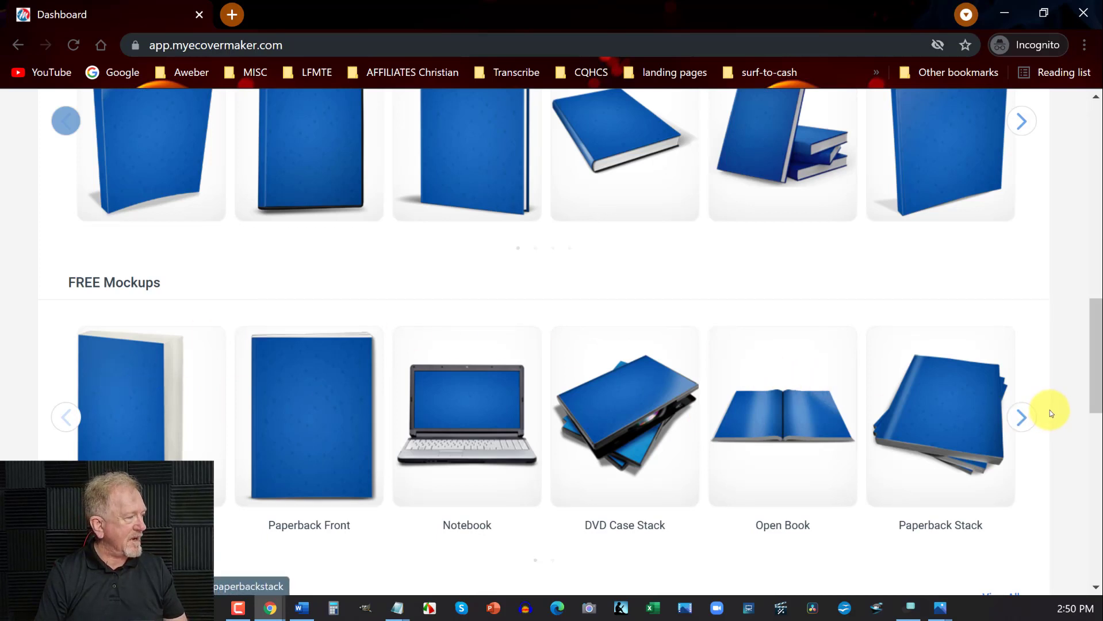
click(1022, 416)
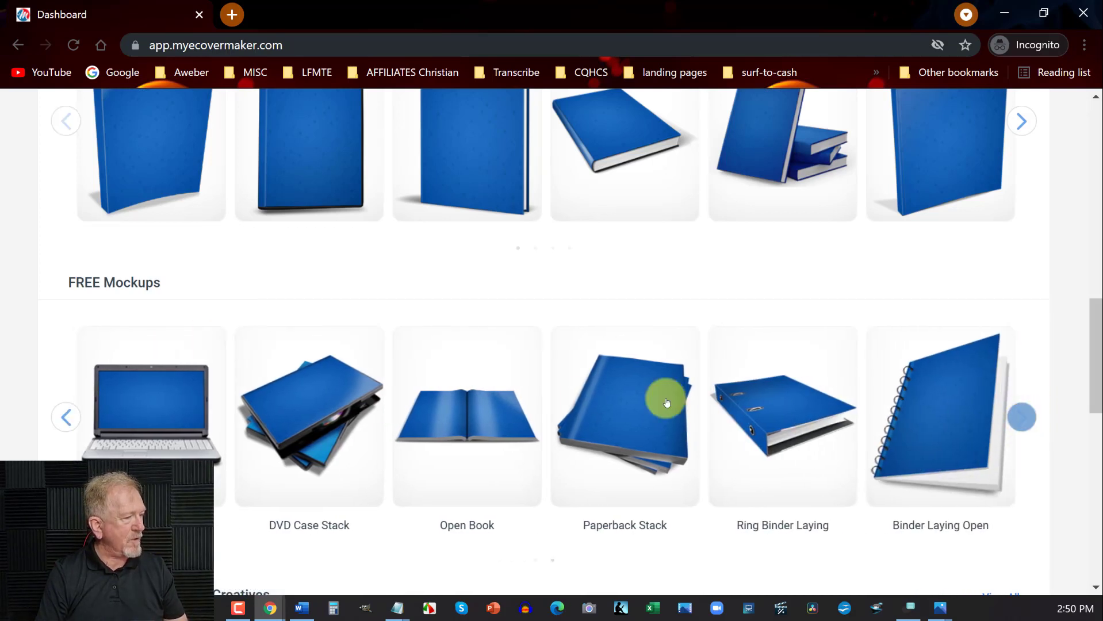
click(67, 418)
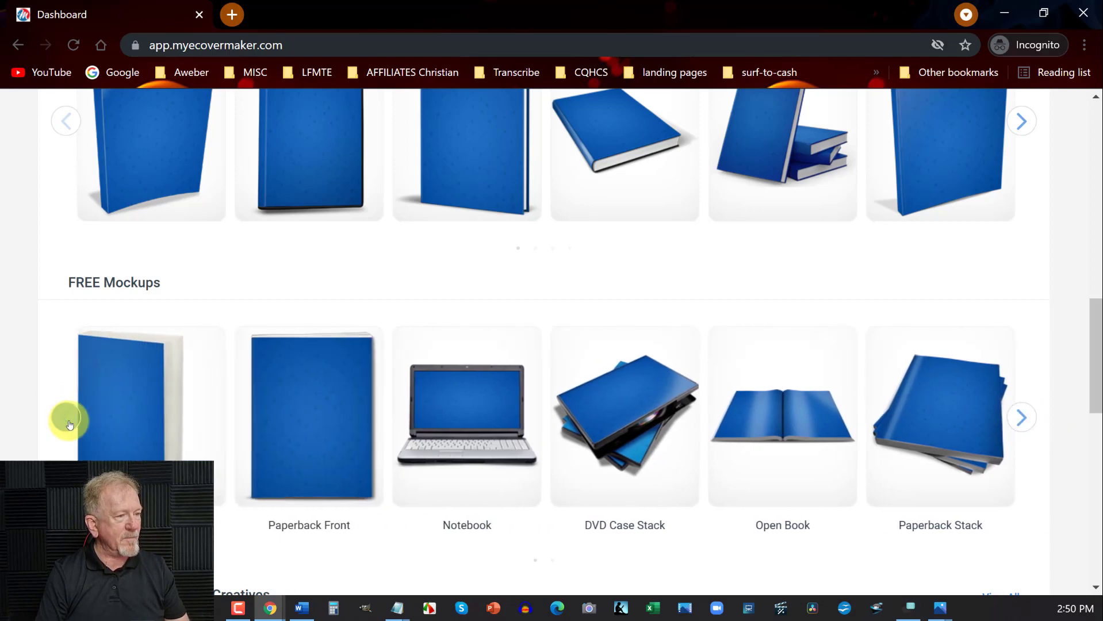
- Start a design from the free Paperback Front mockup and upload the 934 x 373 Product Creation Formula flat image PNG from the Images folder
click(299, 398)
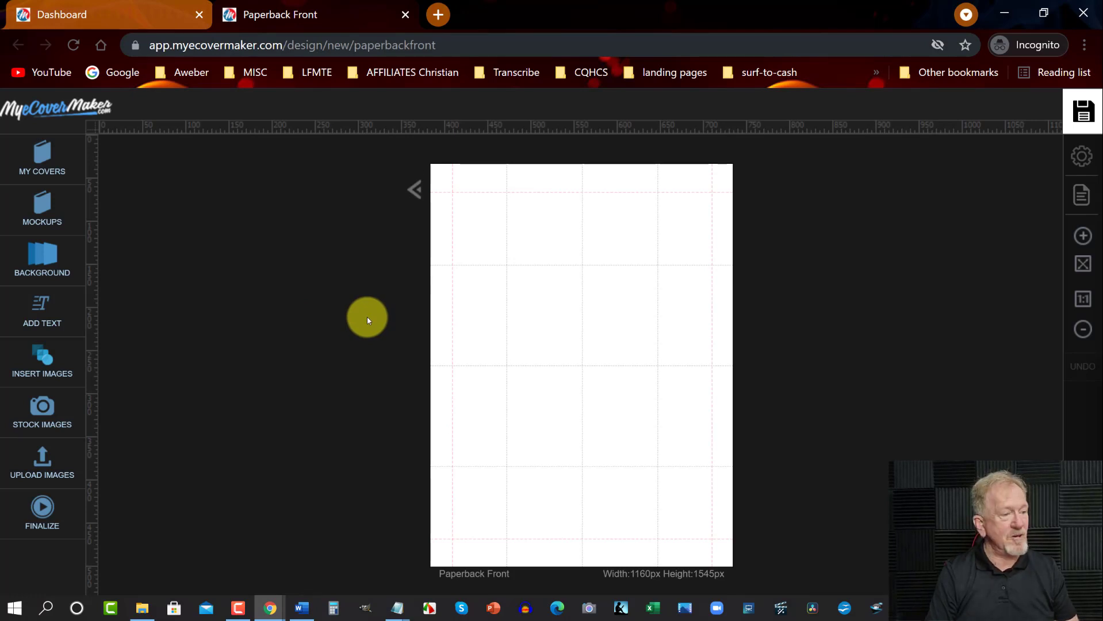
click(42, 461)
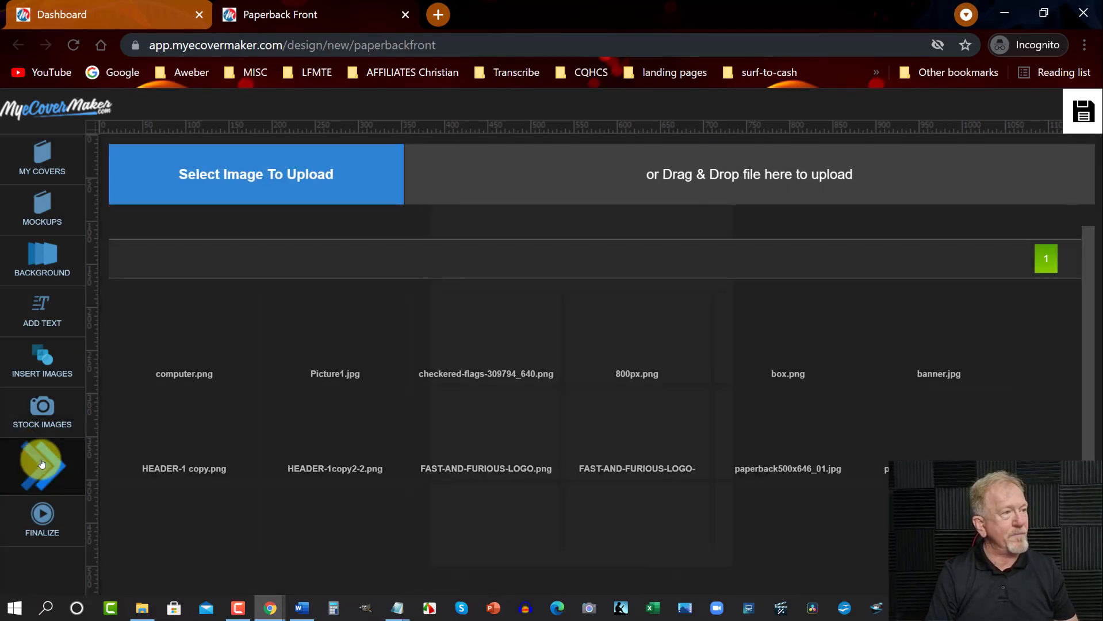
click(300, 175)
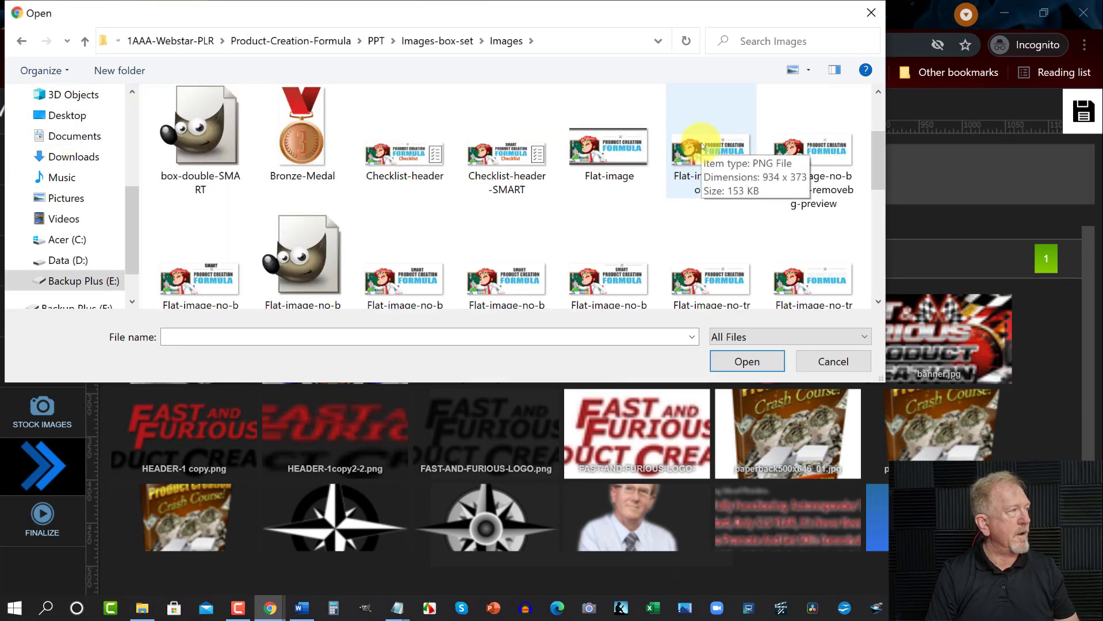
double_click(702, 145)
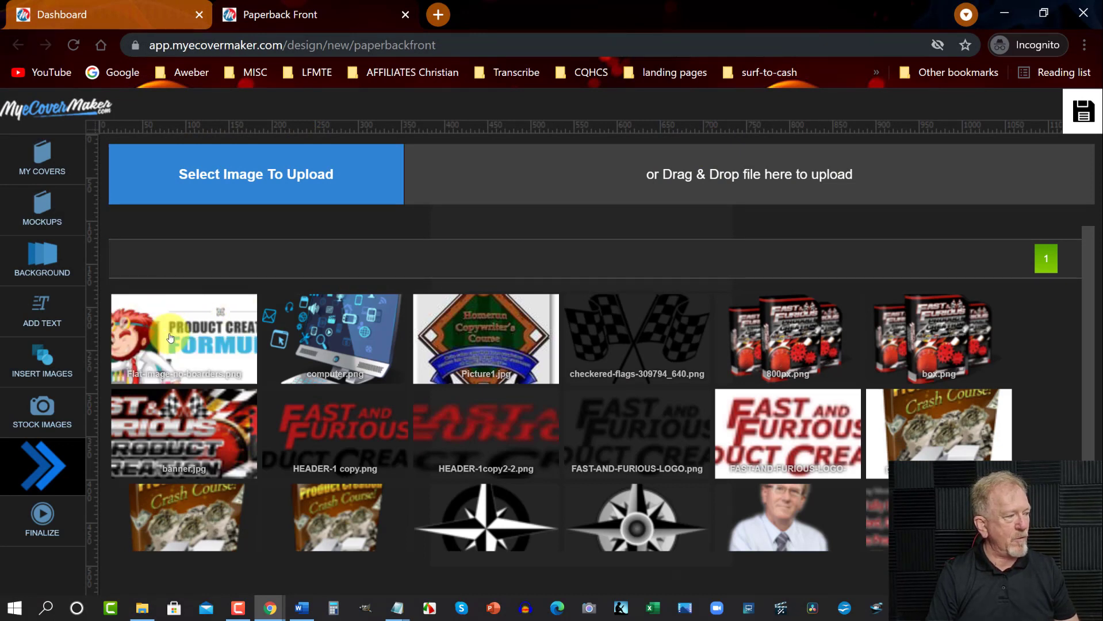
click(170, 337)
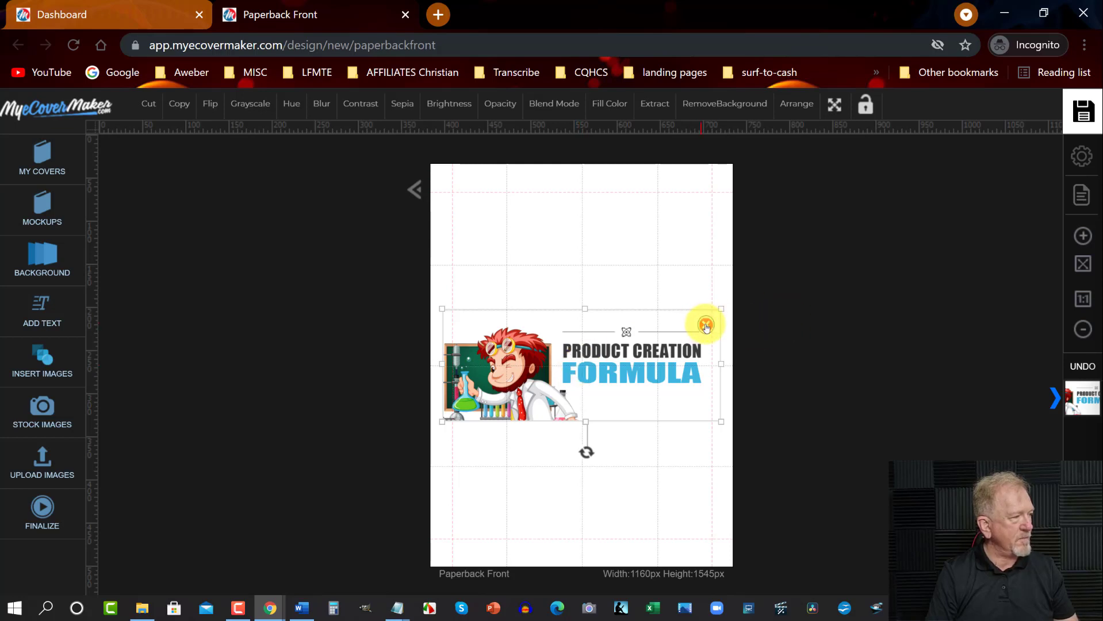
click(710, 329)
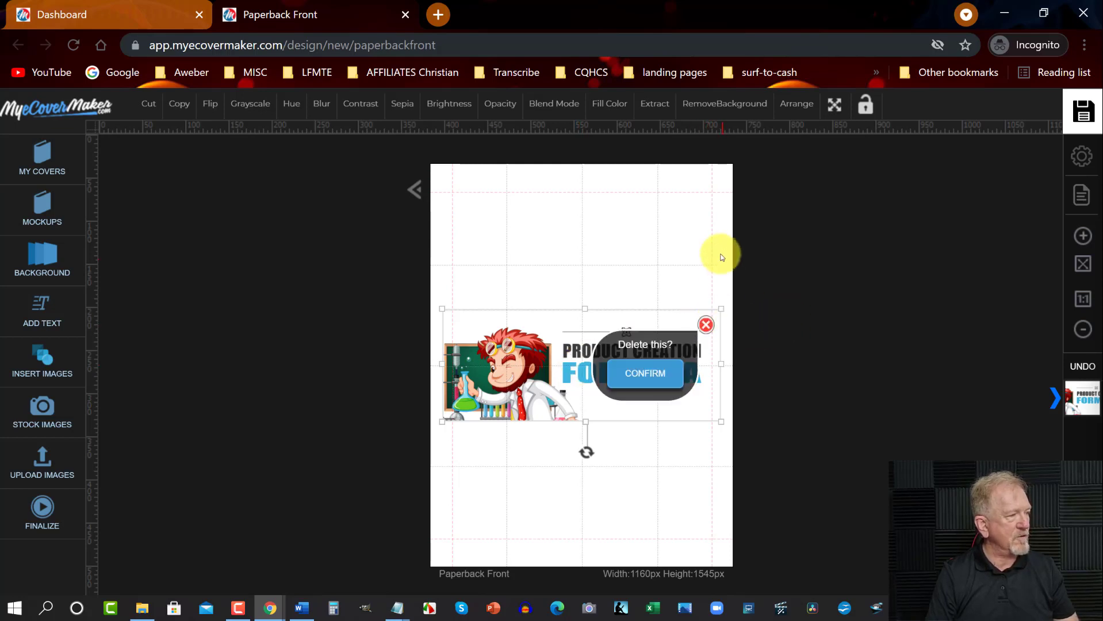
click(656, 377)
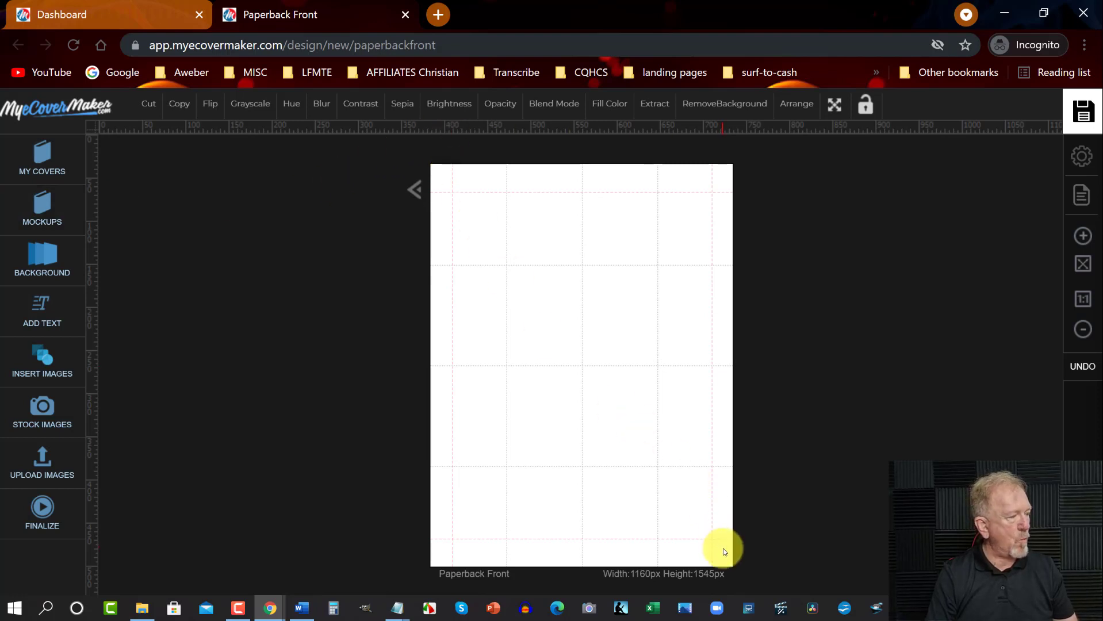
- Give the cover a solid white background and place the uploaded Product Creation Formula image in its upper part
click(42, 253)
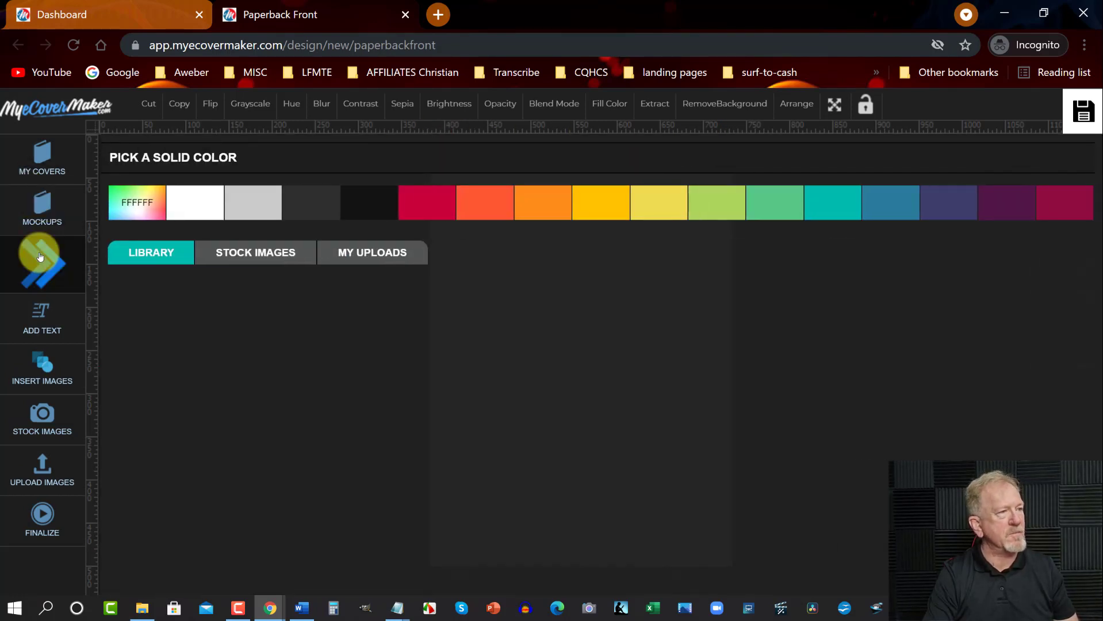
click(191, 204)
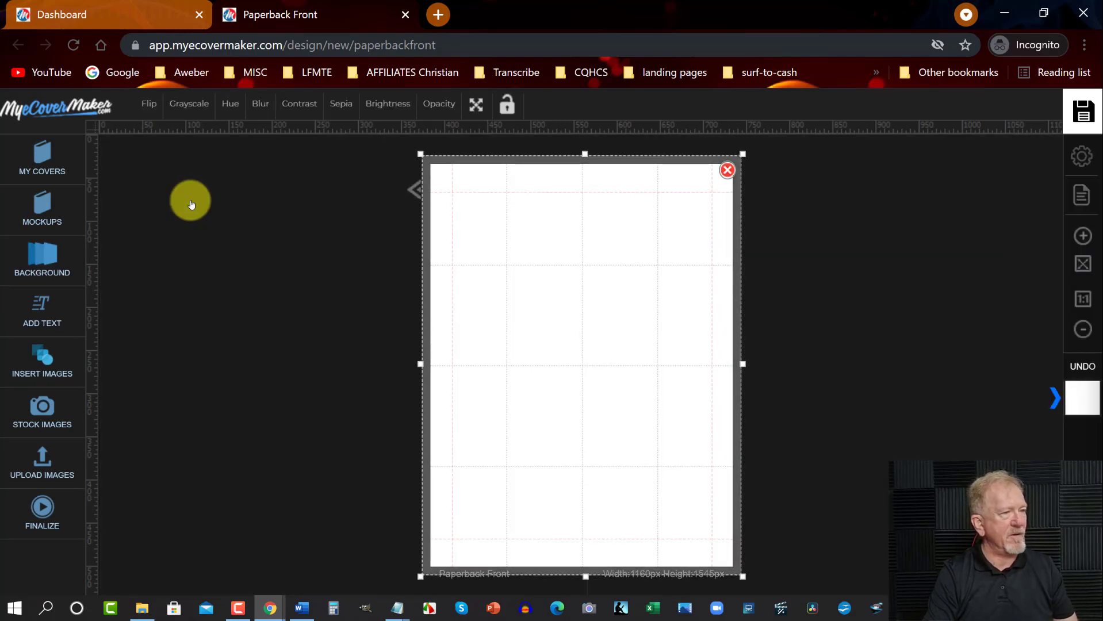
click(41, 460)
click(172, 320)
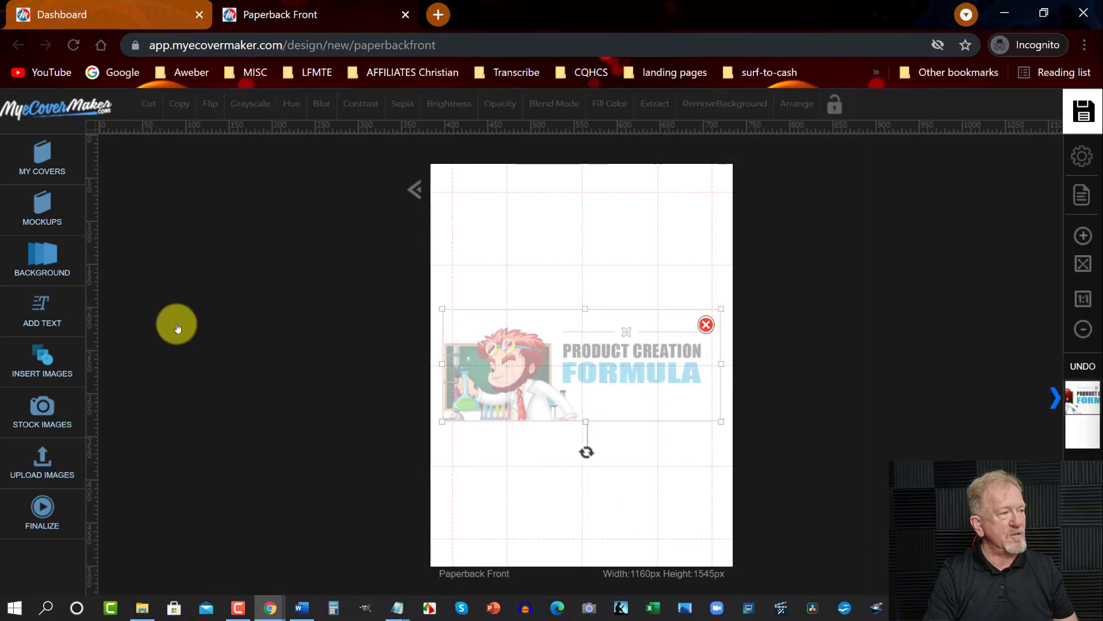
click(619, 357)
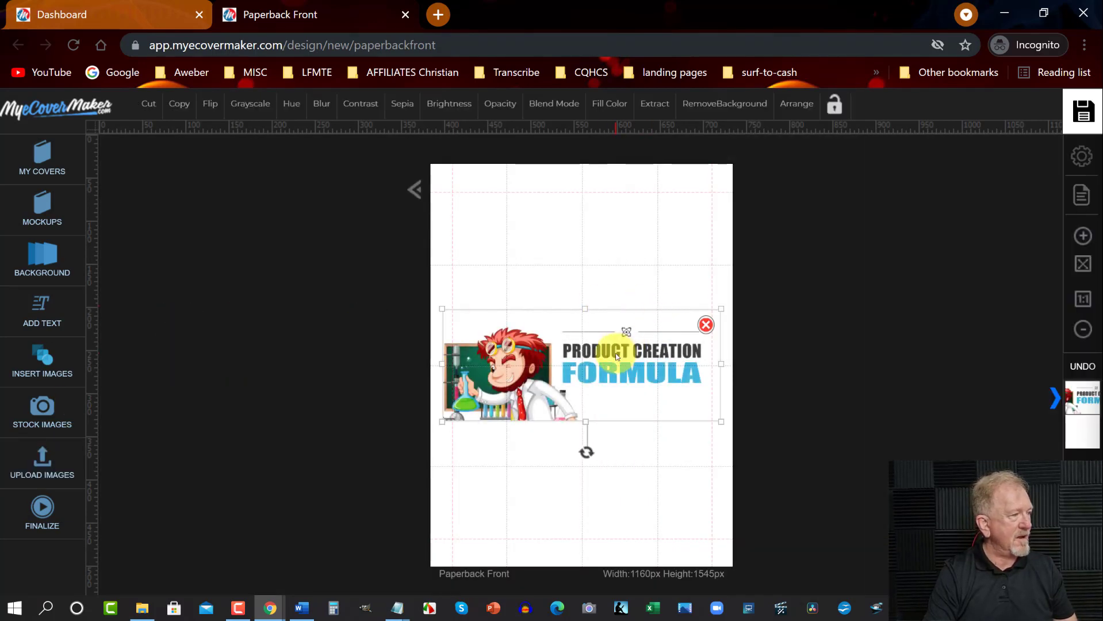
drag(617, 356, 627, 241)
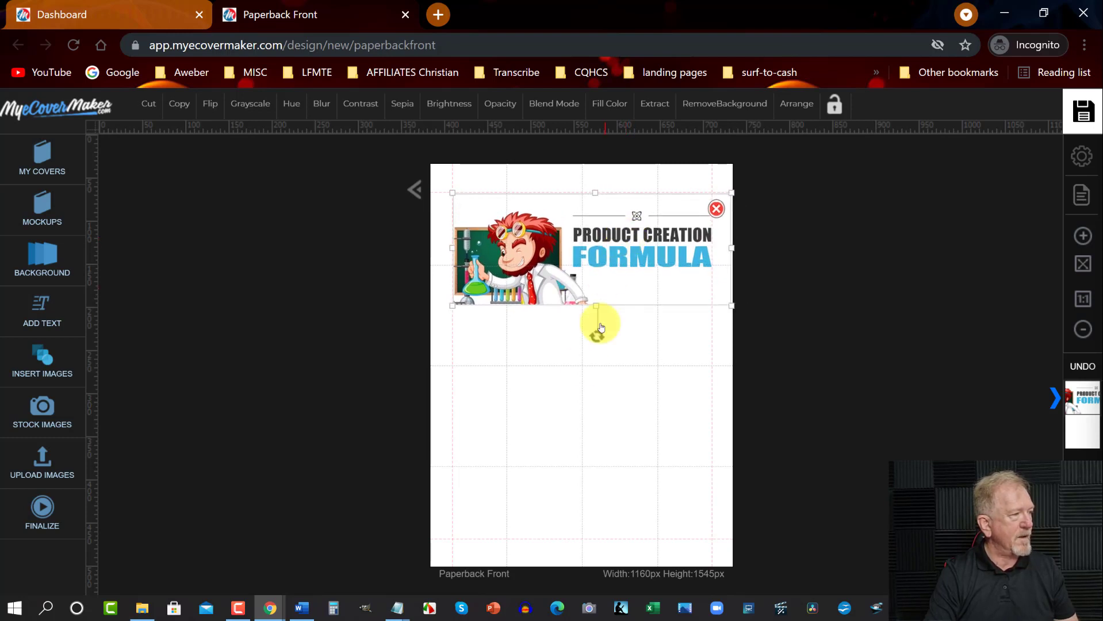
- Add a heading text to the cover and place it just below the image, at about X 13, Y 186
click(530, 371)
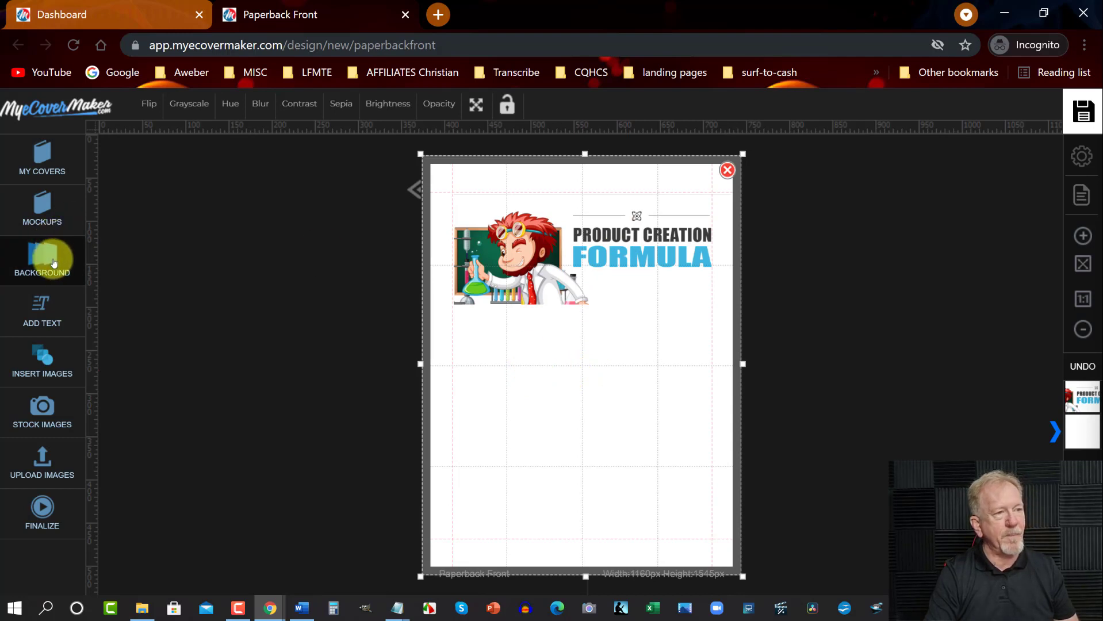
mouse_move(46, 313)
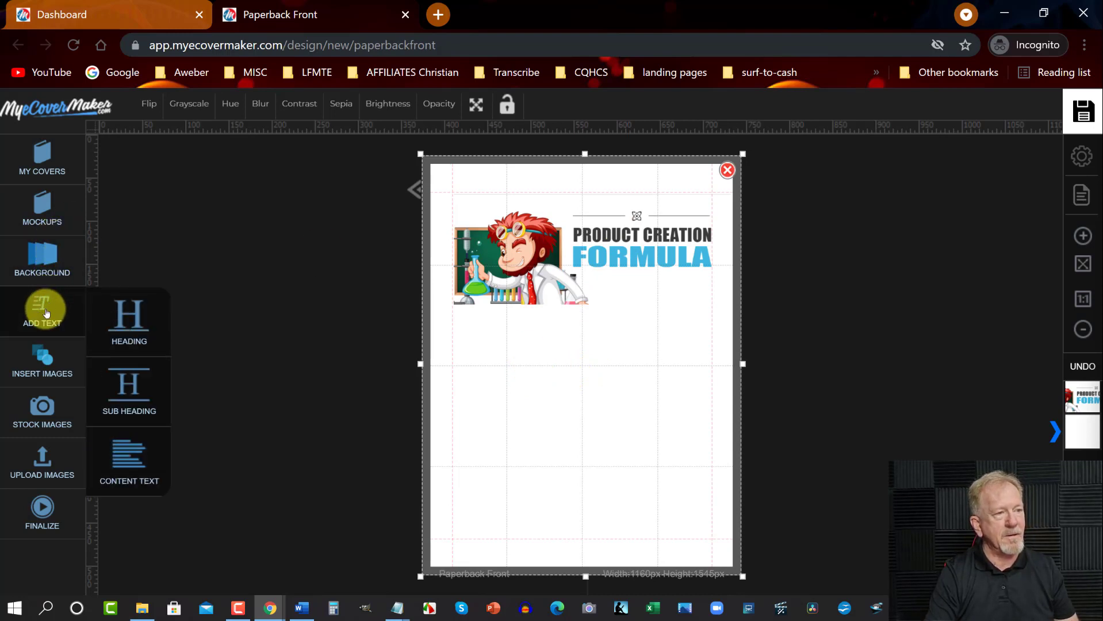
click(131, 314)
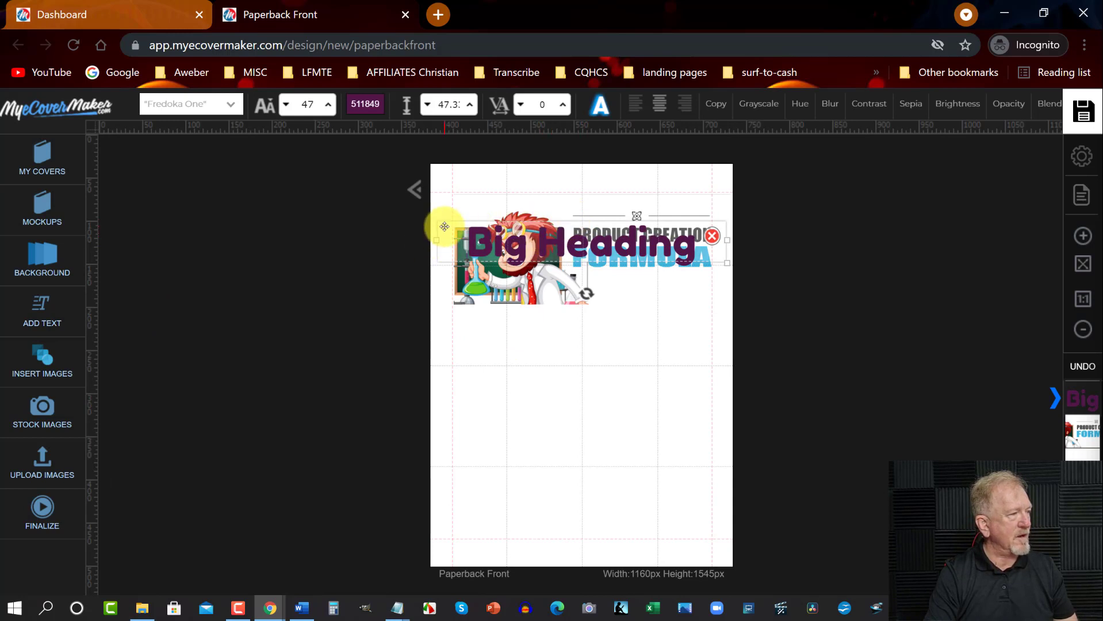
drag(445, 227, 449, 330)
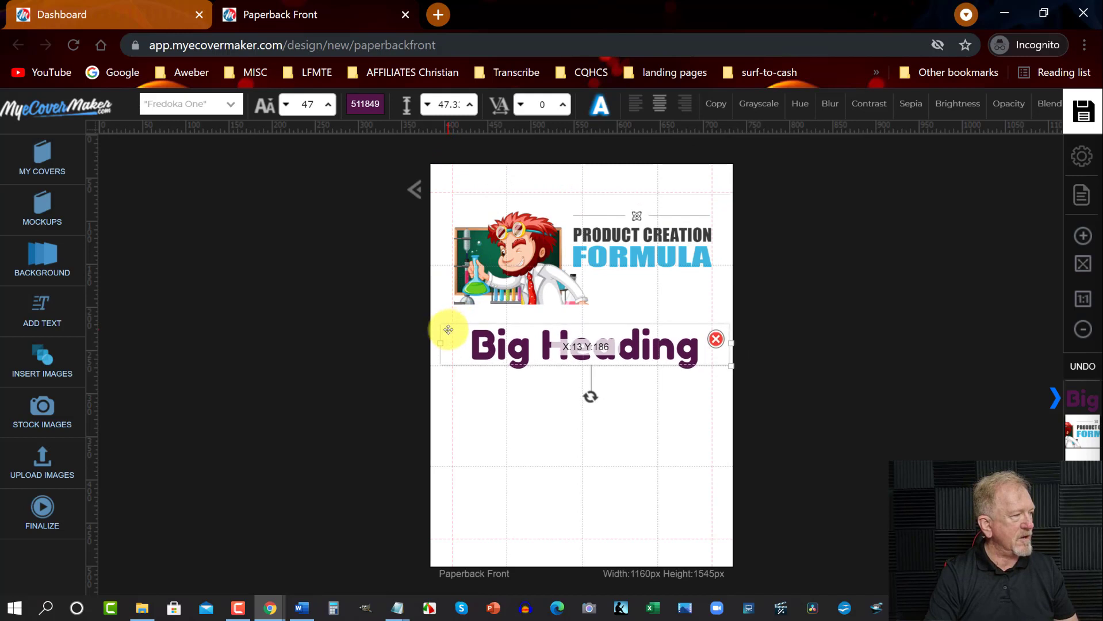
- Swap the two elements, placing the heading at about X 16, Y 60 and the image below it at about X 27, Y 152
drag(502, 249, 499, 384)
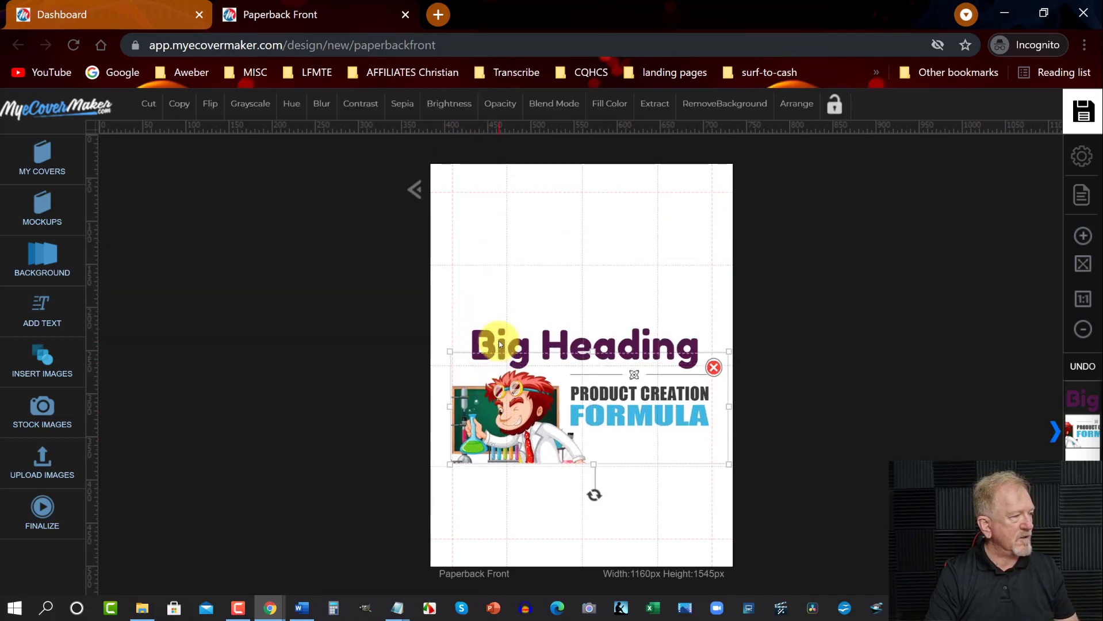
drag(475, 345, 489, 230)
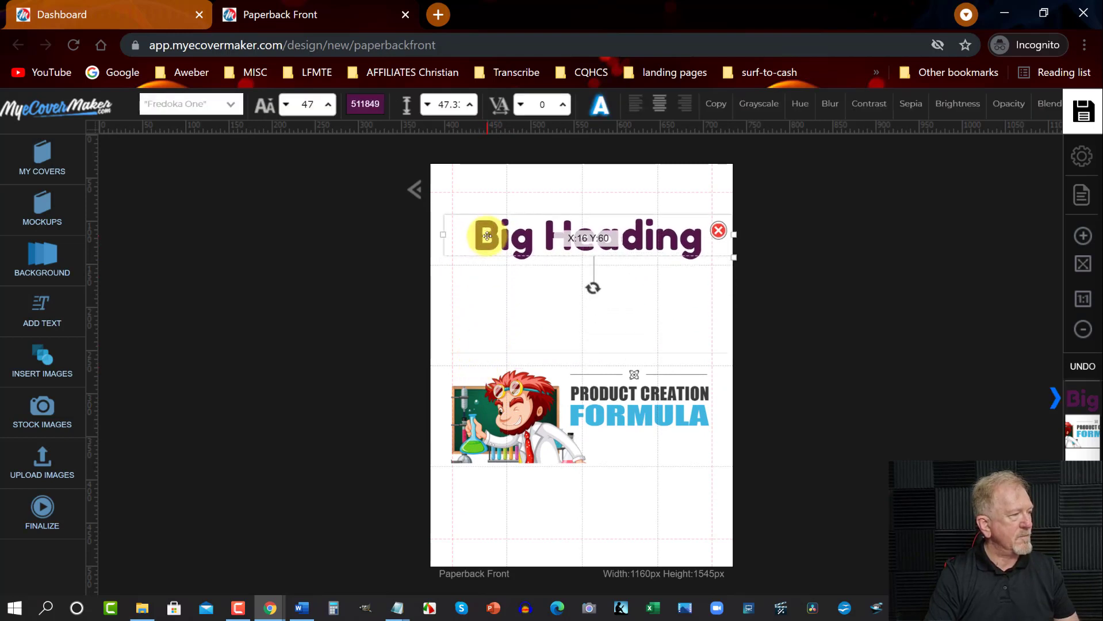
click(516, 430)
drag(514, 435, 517, 378)
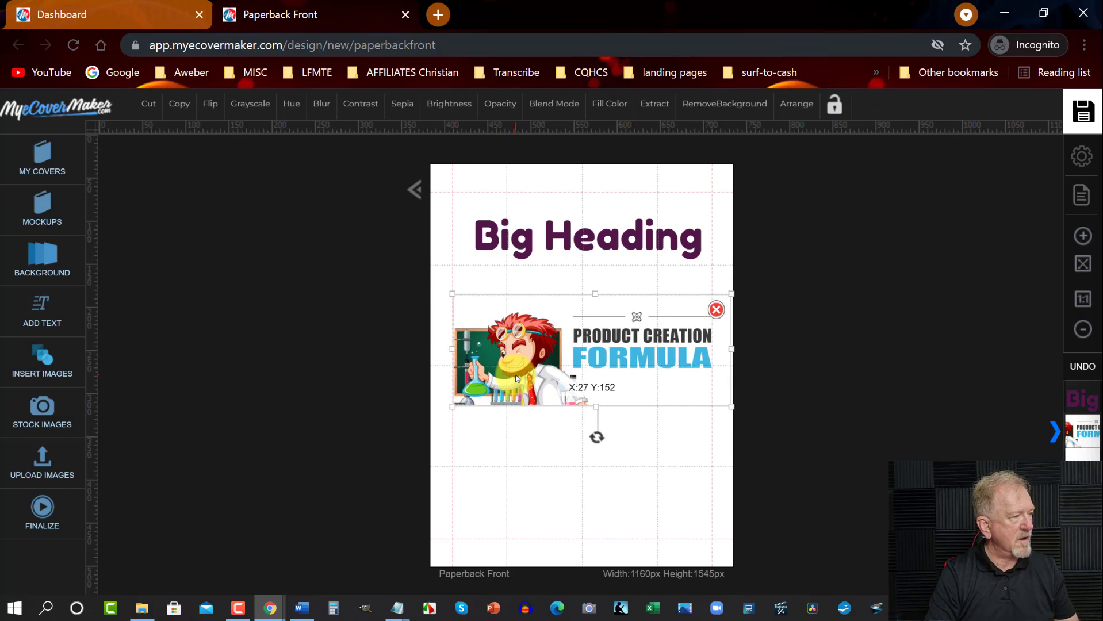
- Change the font of the "Big Heading" text to Prompt
triple_click(496, 238)
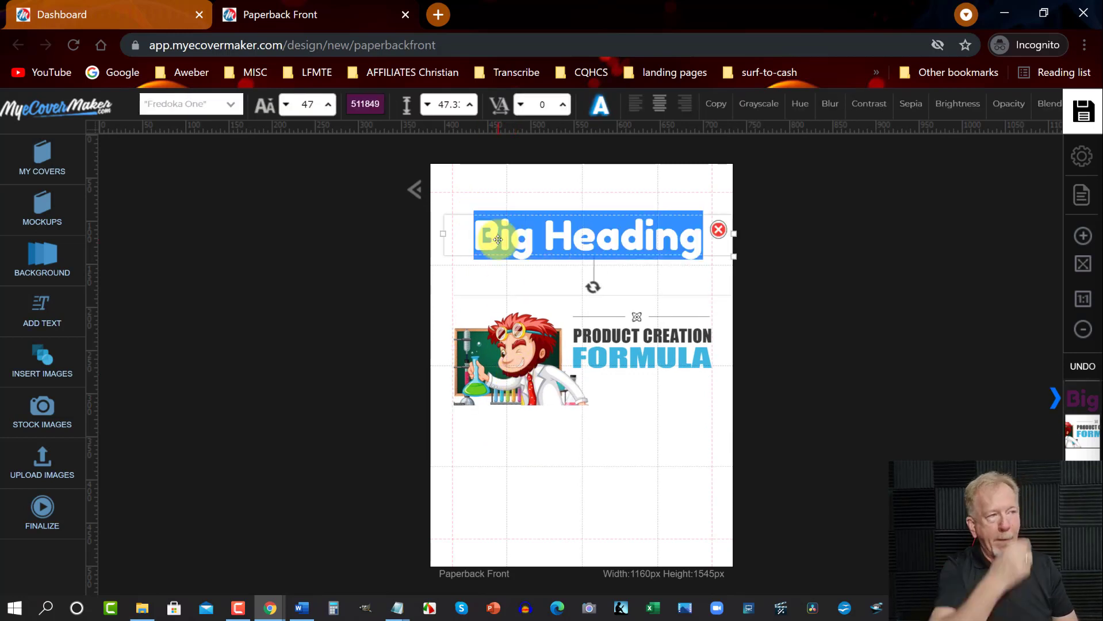
click(443, 168)
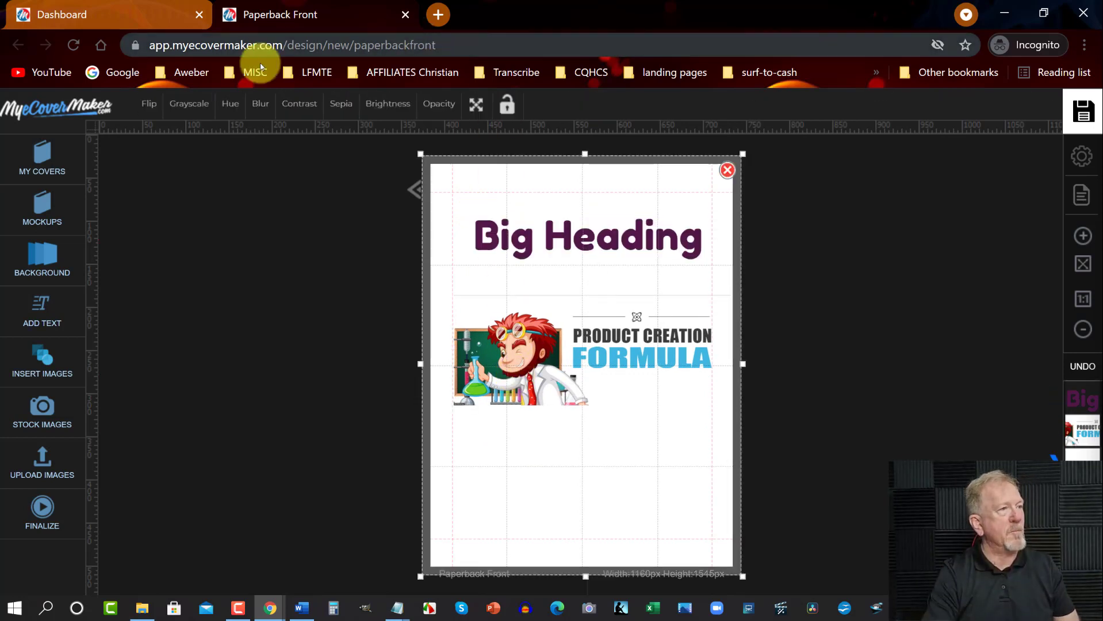
click(517, 241)
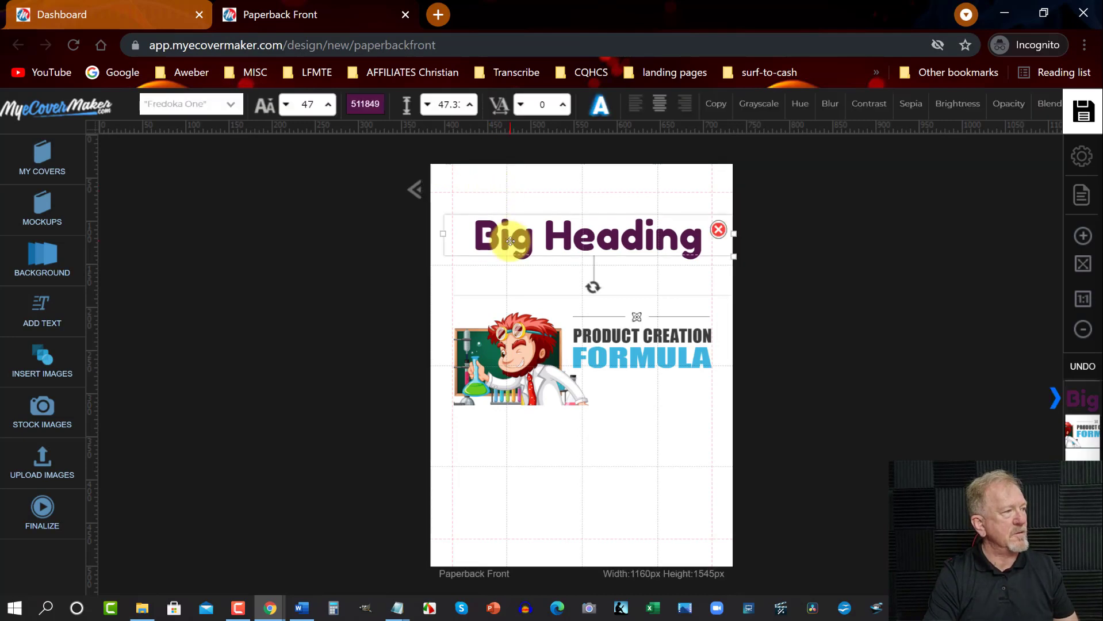
click(232, 107)
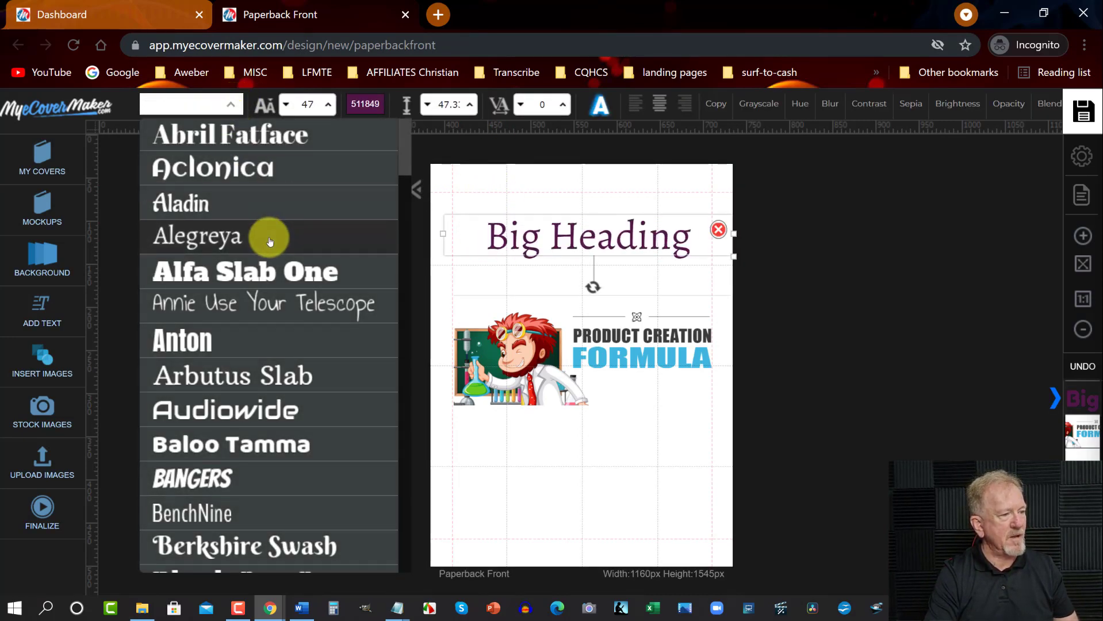
scroll(269, 242, down, 10)
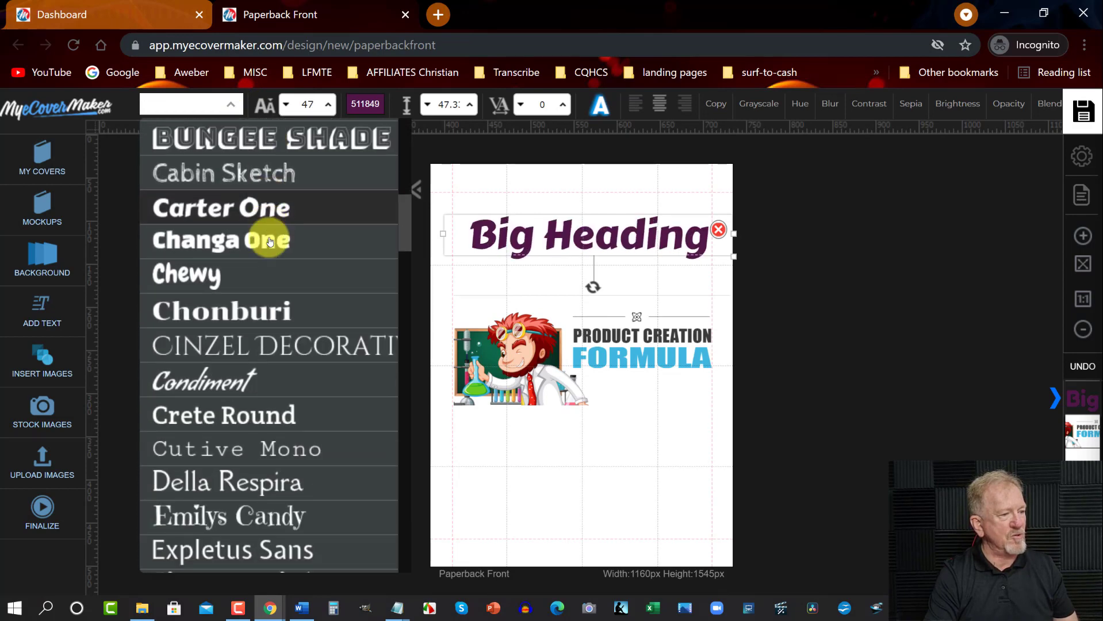
scroll(270, 242, down, 7)
scroll(266, 240, down, 18)
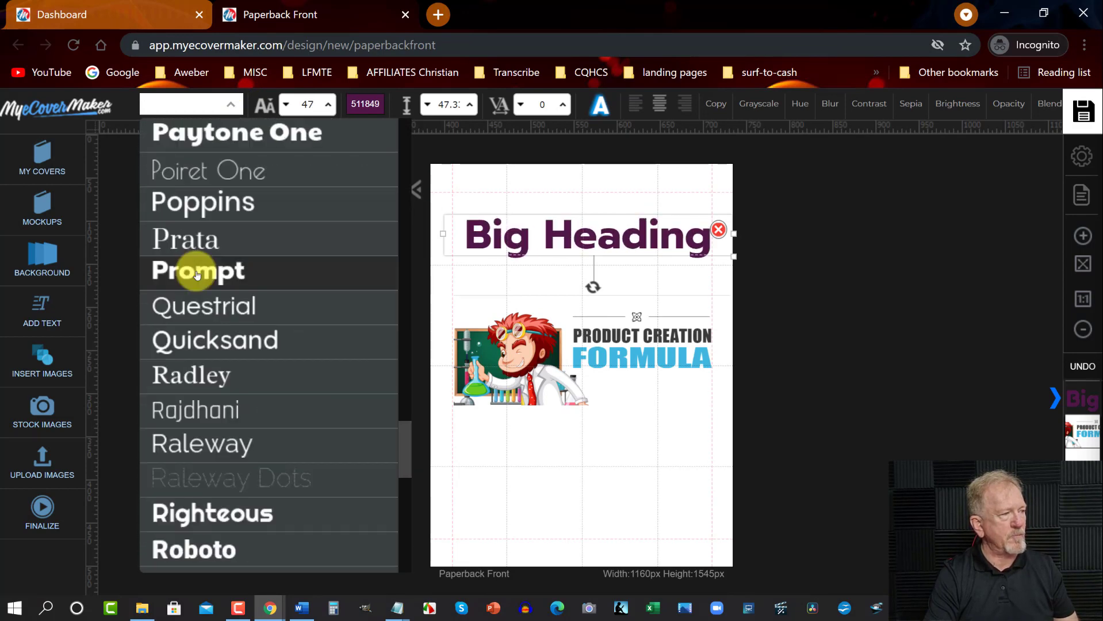
click(197, 274)
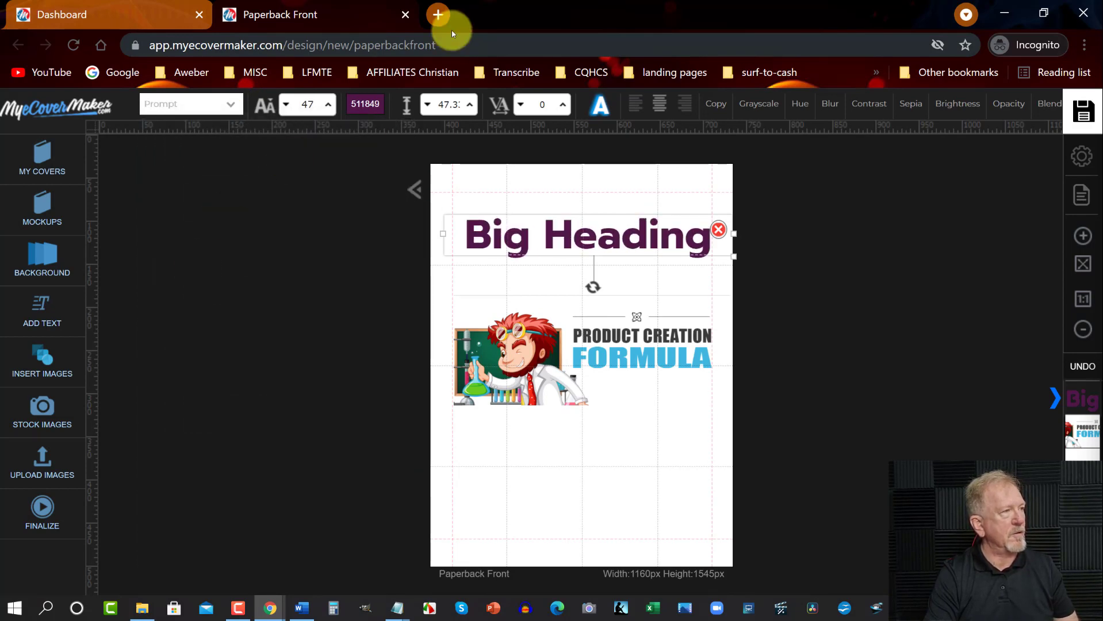
- Change the color of the "Big Heading" text to black, hex 000000
click(375, 107)
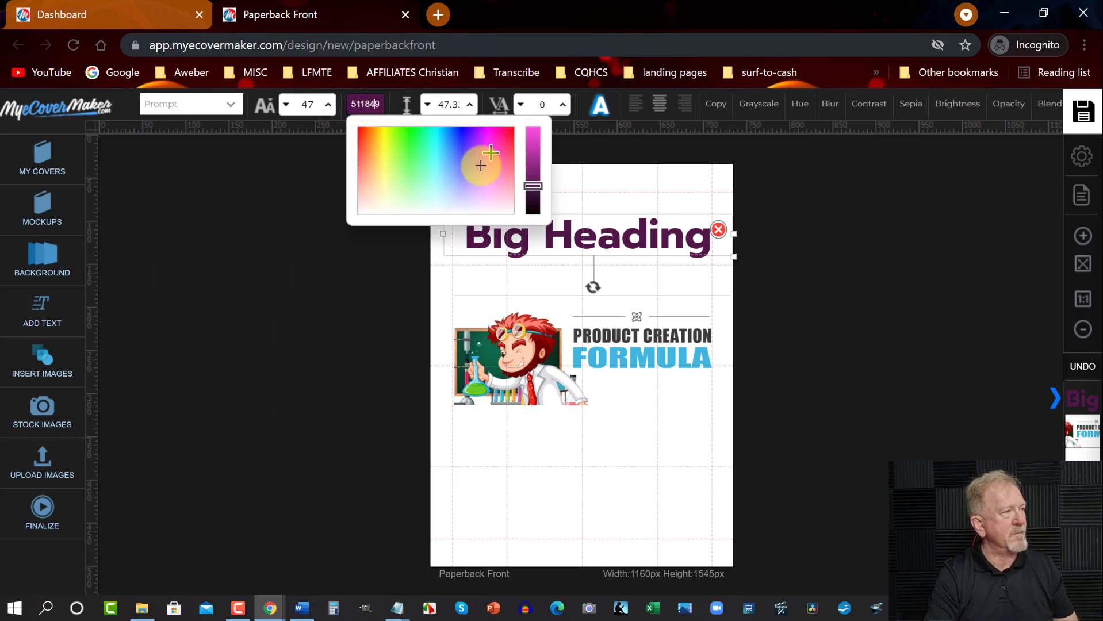
drag(492, 150, 535, 125)
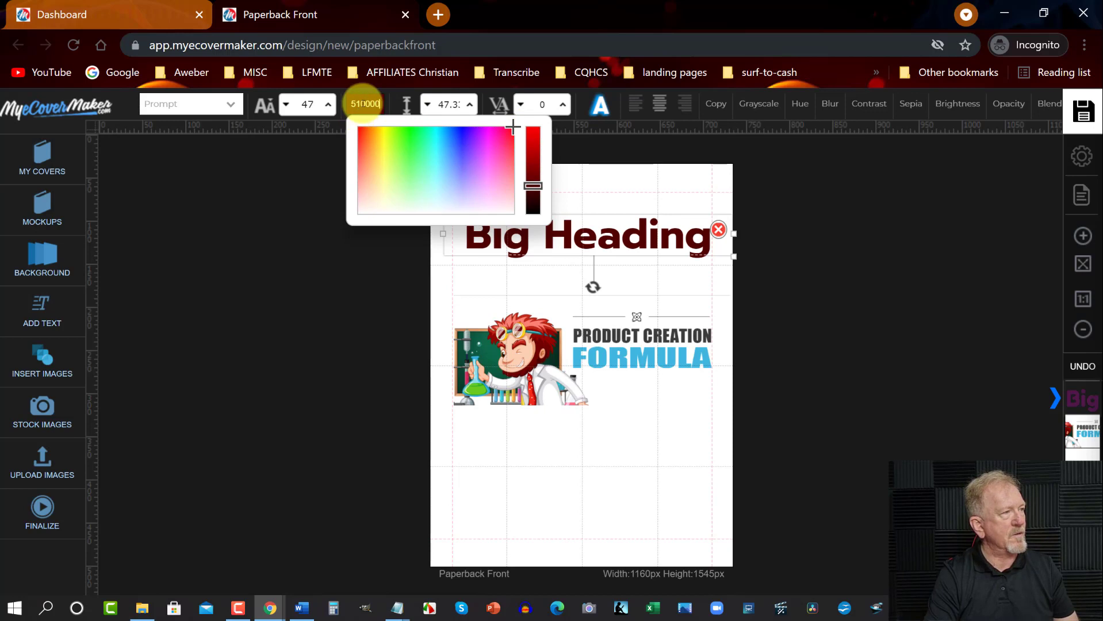
double_click(349, 104)
text(000000)
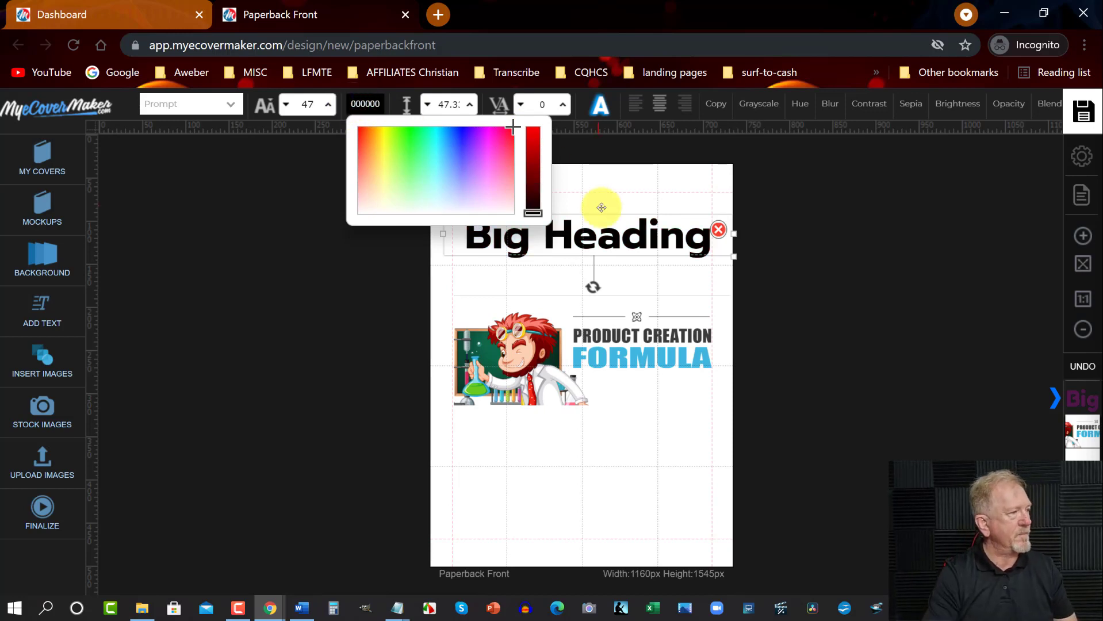
click(249, 299)
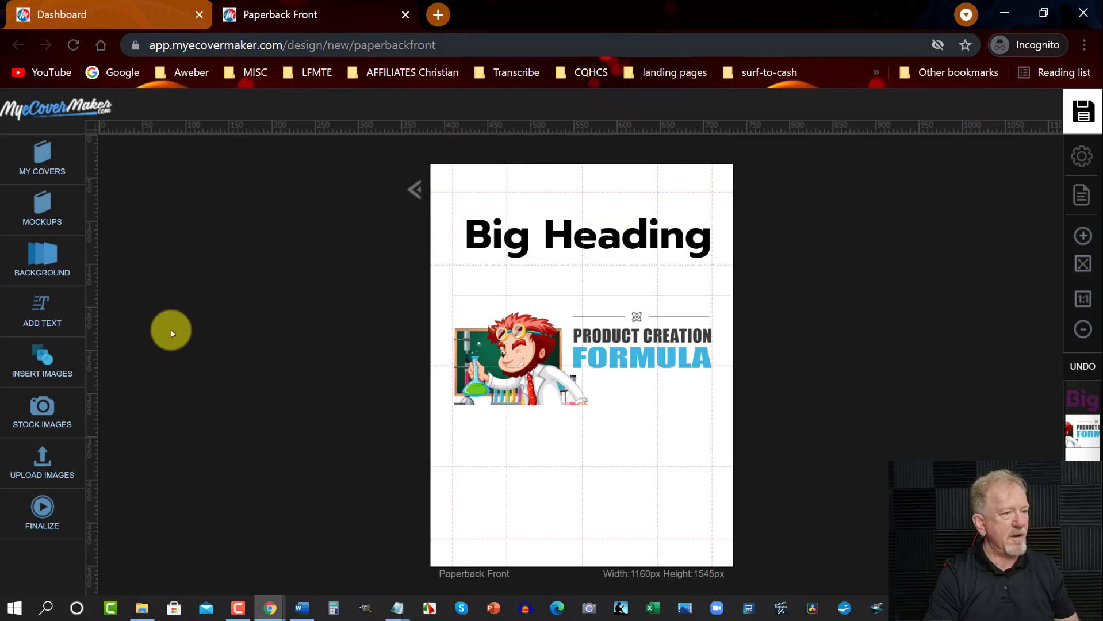
- Add a subheading text just below the "Big Heading" text and select its entire placeholder sentence for editing
click(39, 310)
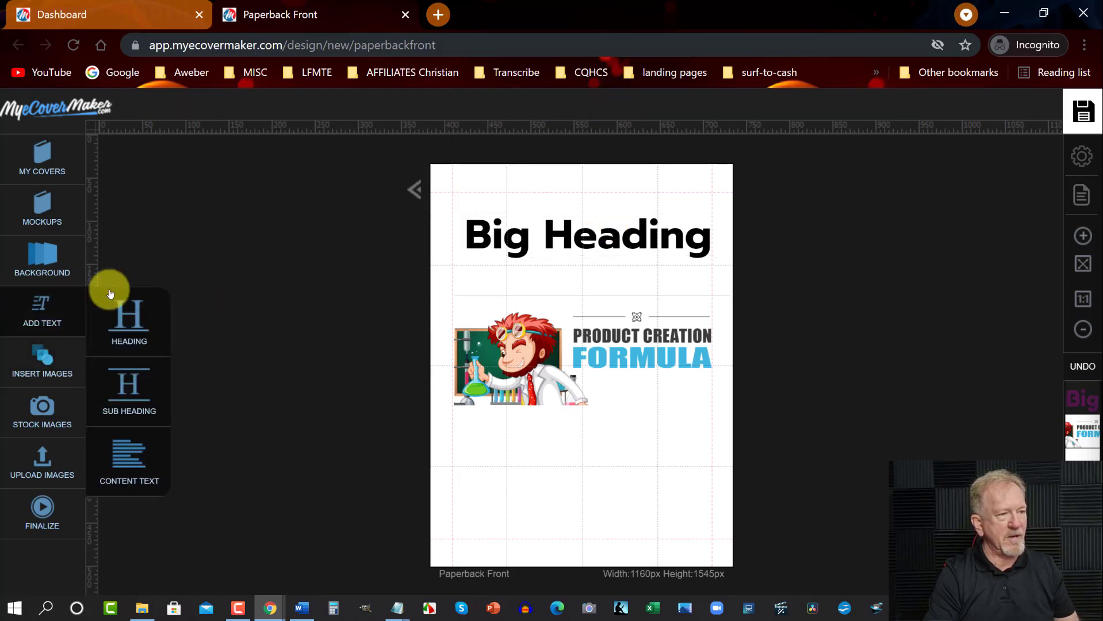
click(130, 400)
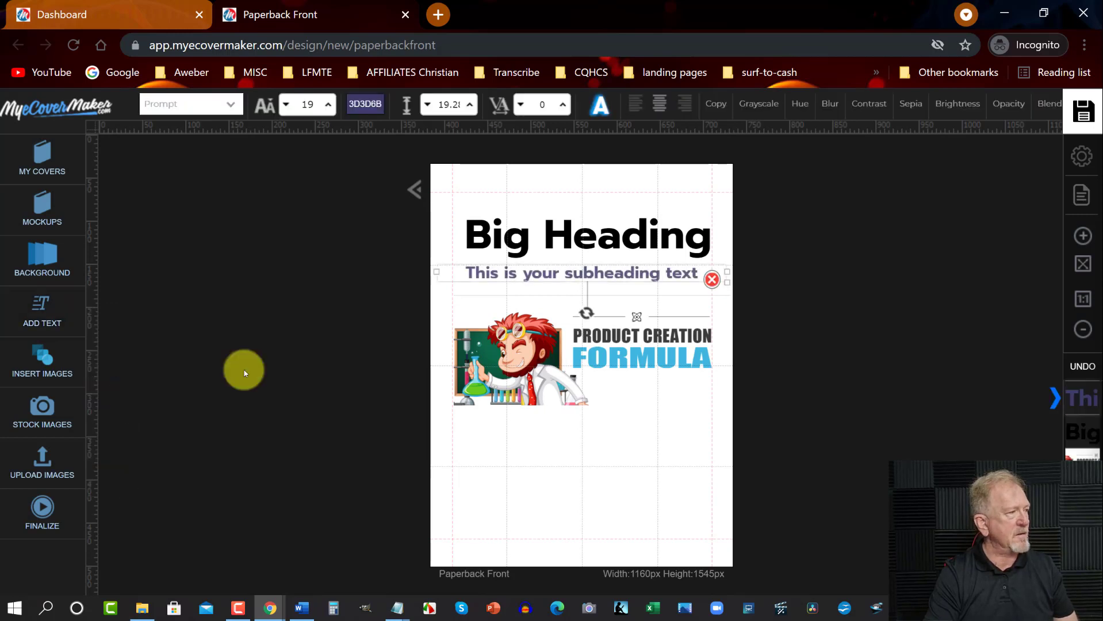
click(639, 273)
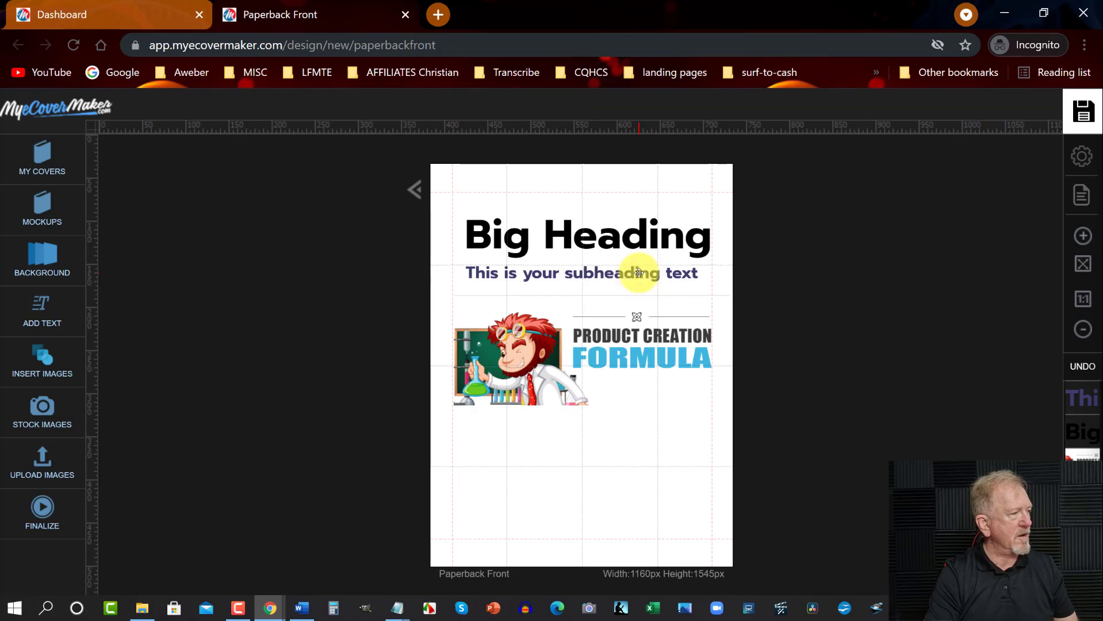
click(472, 271)
click(471, 271)
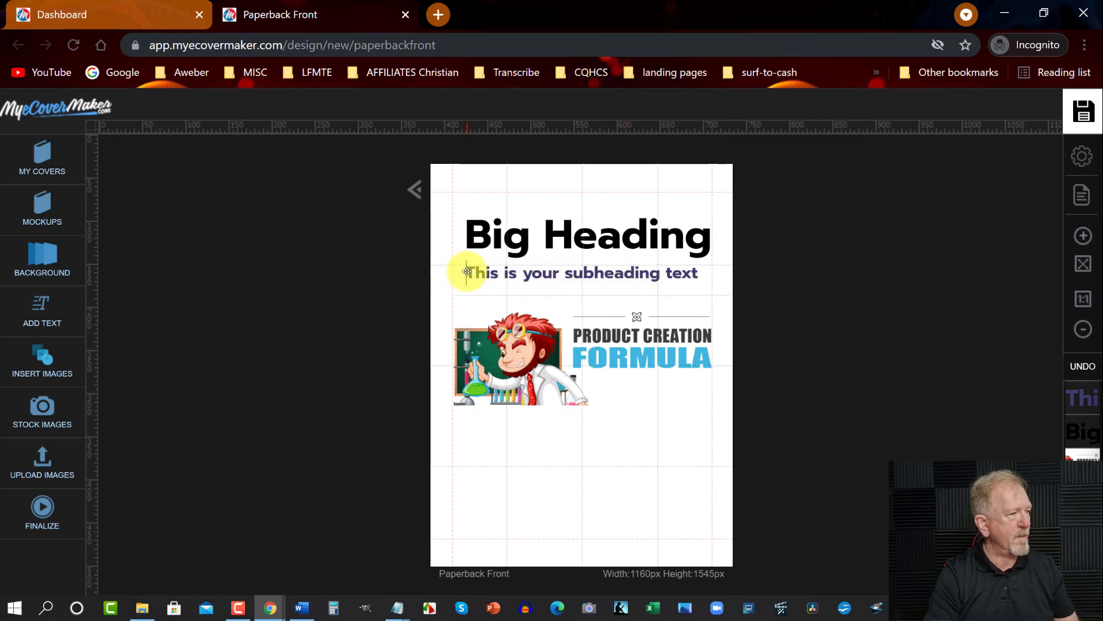
click(467, 272)
drag(468, 271, 727, 291)
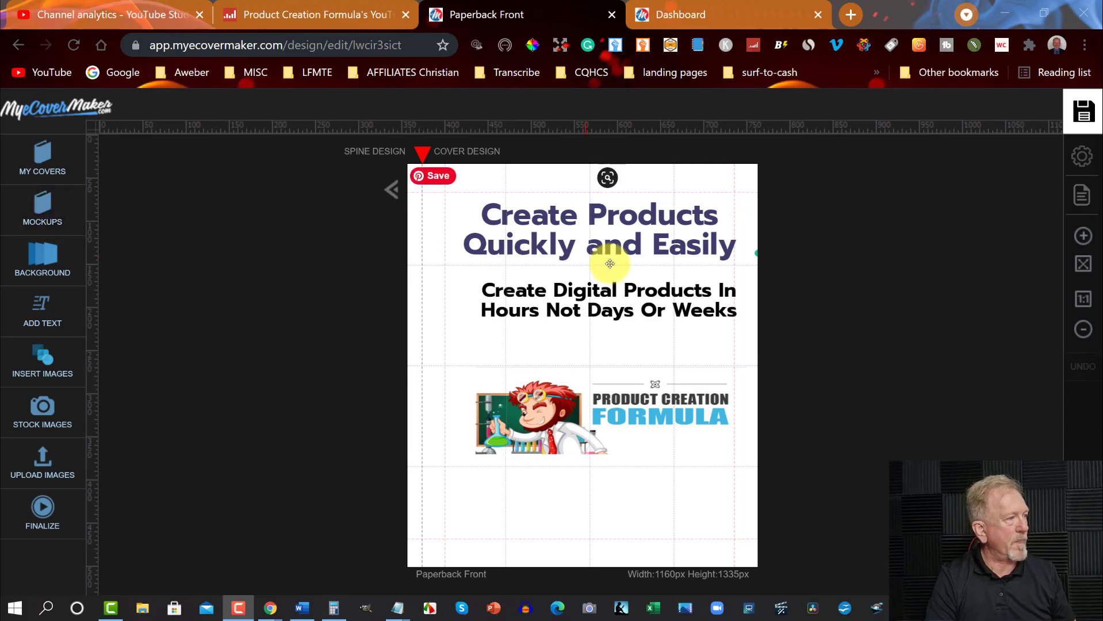
- Apply the open spiral-bound notebook mockup from the binders to the cover design and render it as a 3D mockup
click(44, 202)
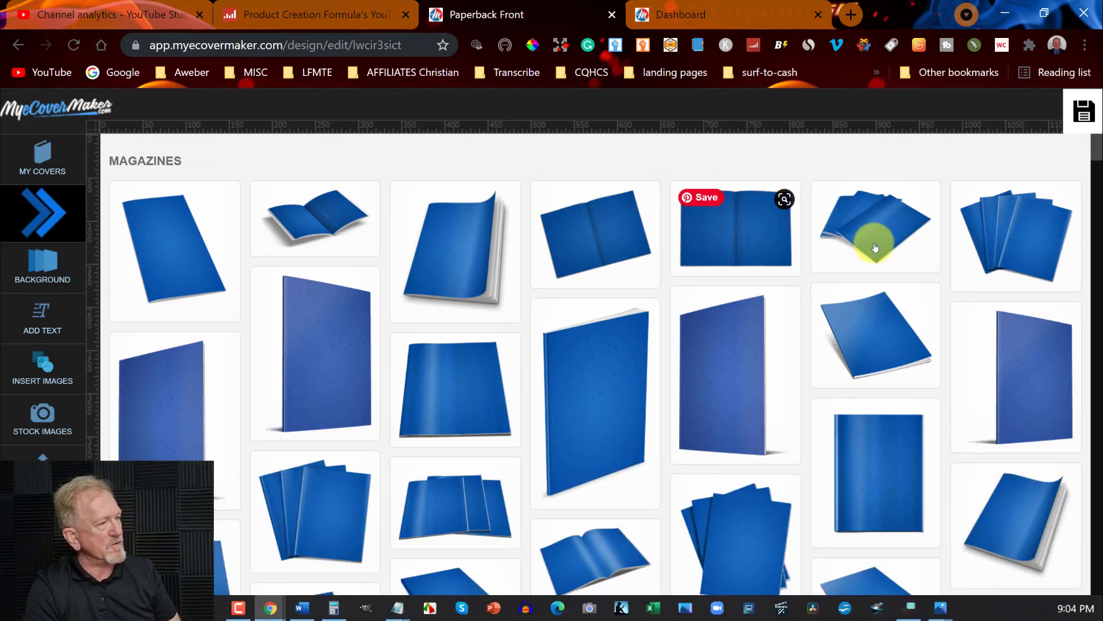
scroll(875, 248, down, 10)
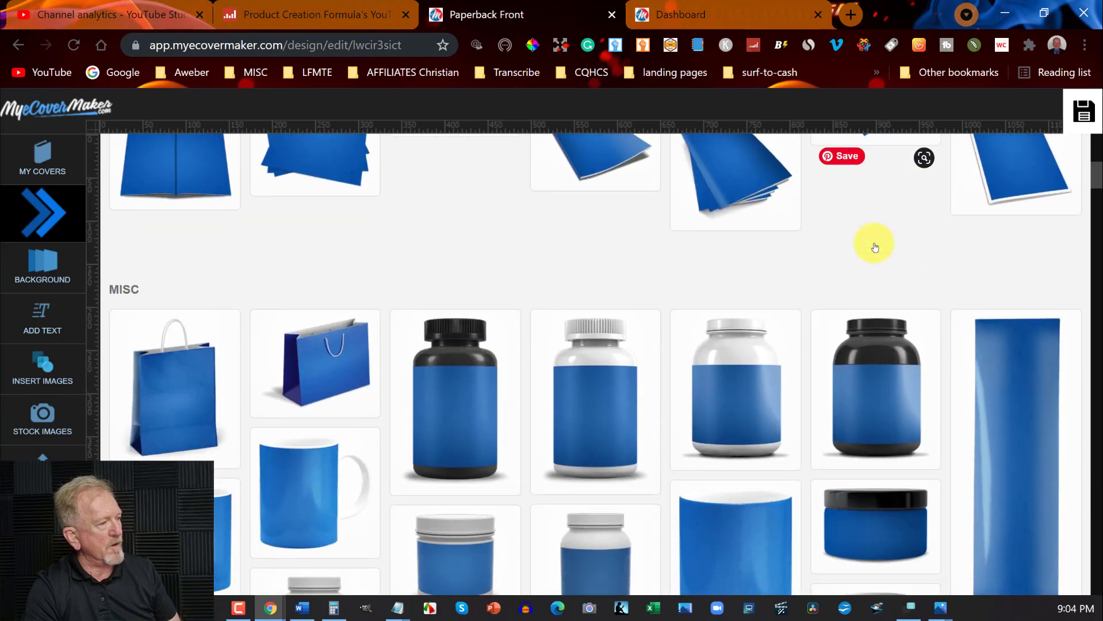
scroll(875, 247, down, 15)
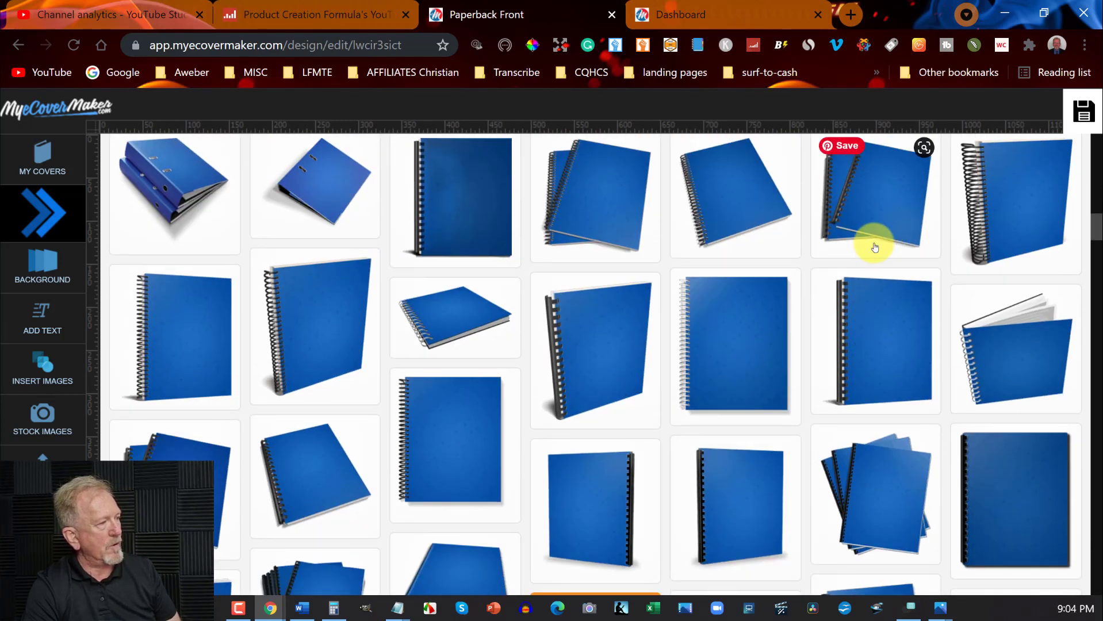
scroll(875, 247, down, 8)
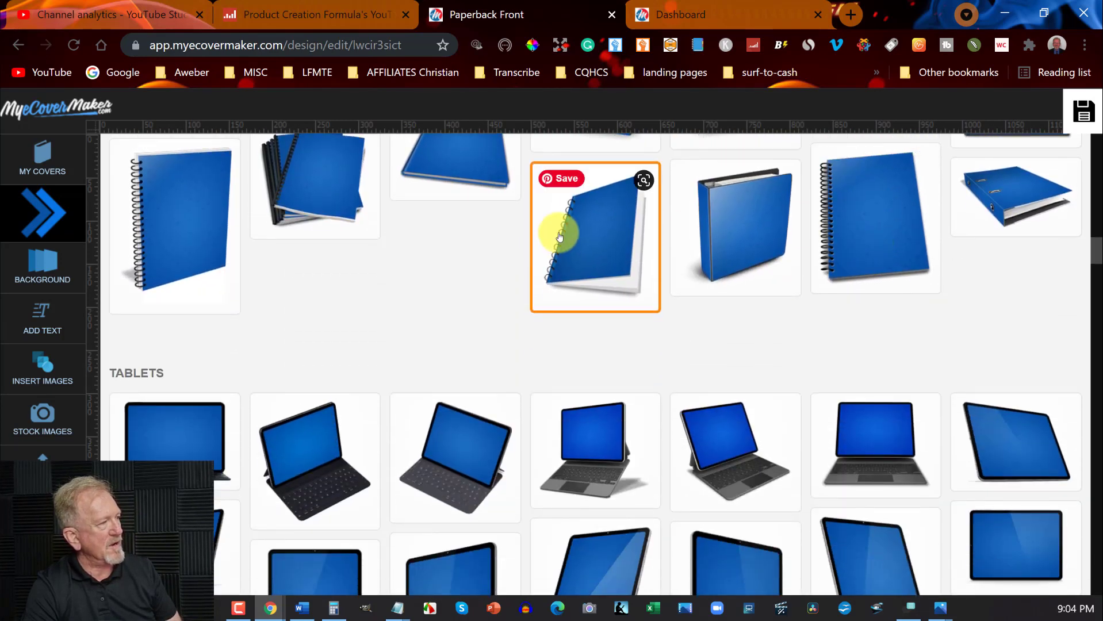
click(560, 236)
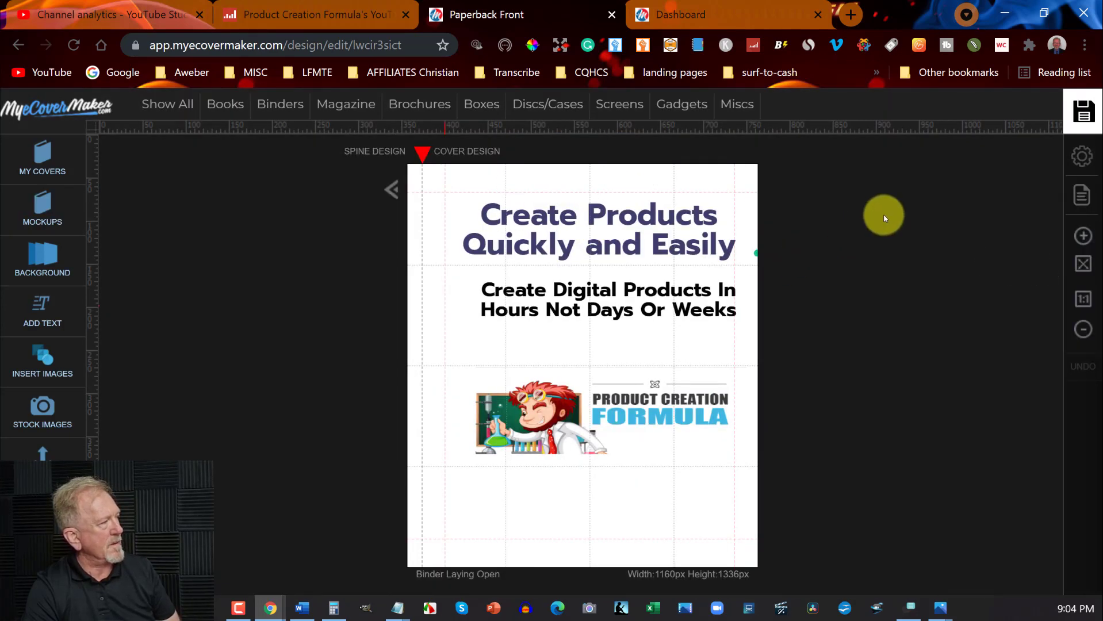
click(1086, 111)
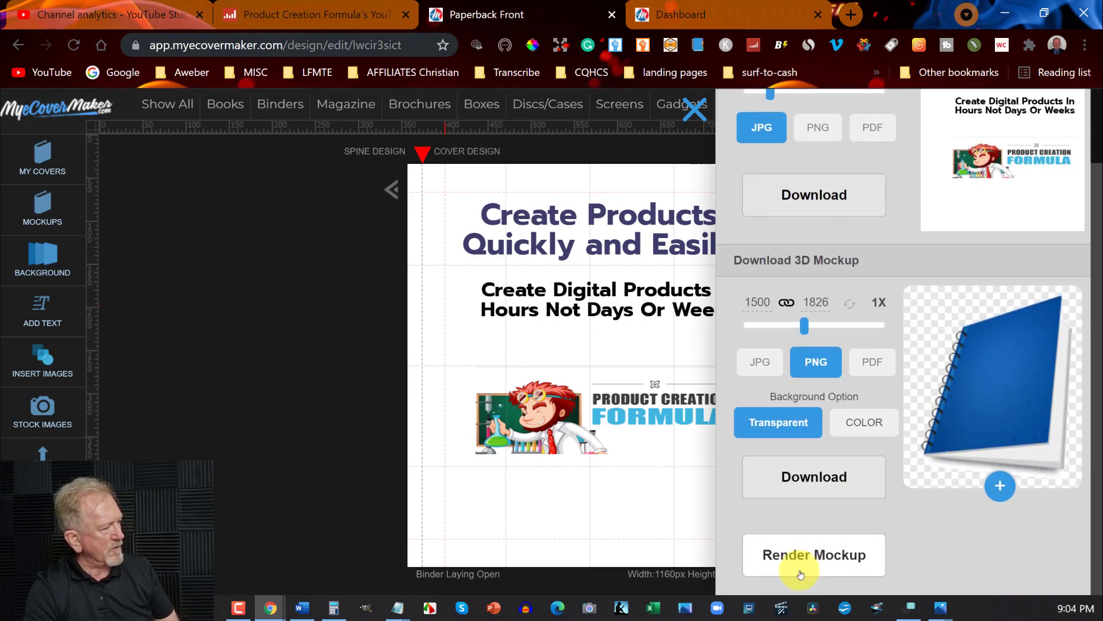
click(810, 562)
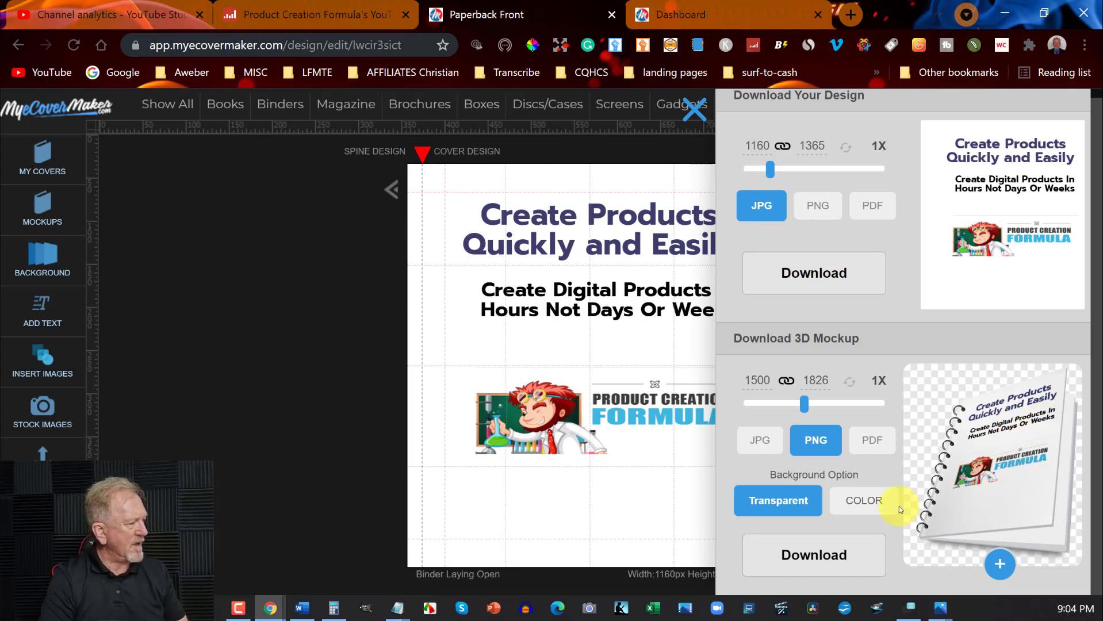
- Download the rendered 3D mockup to the Desktop as a PNG image named mockup1 and open the downloaded file
click(819, 568)
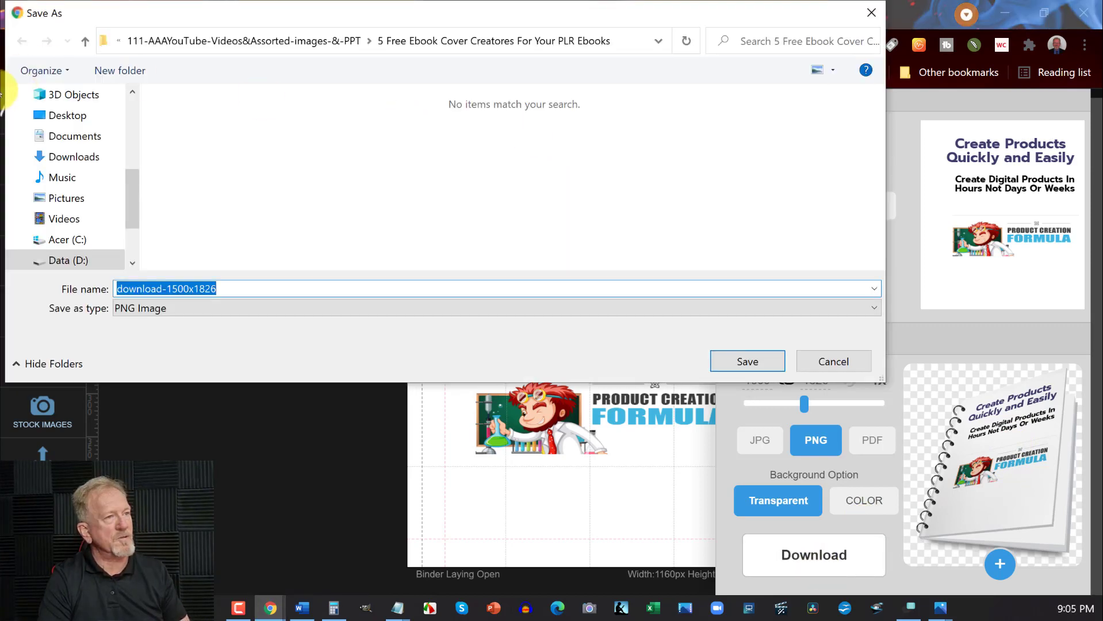
click(64, 115)
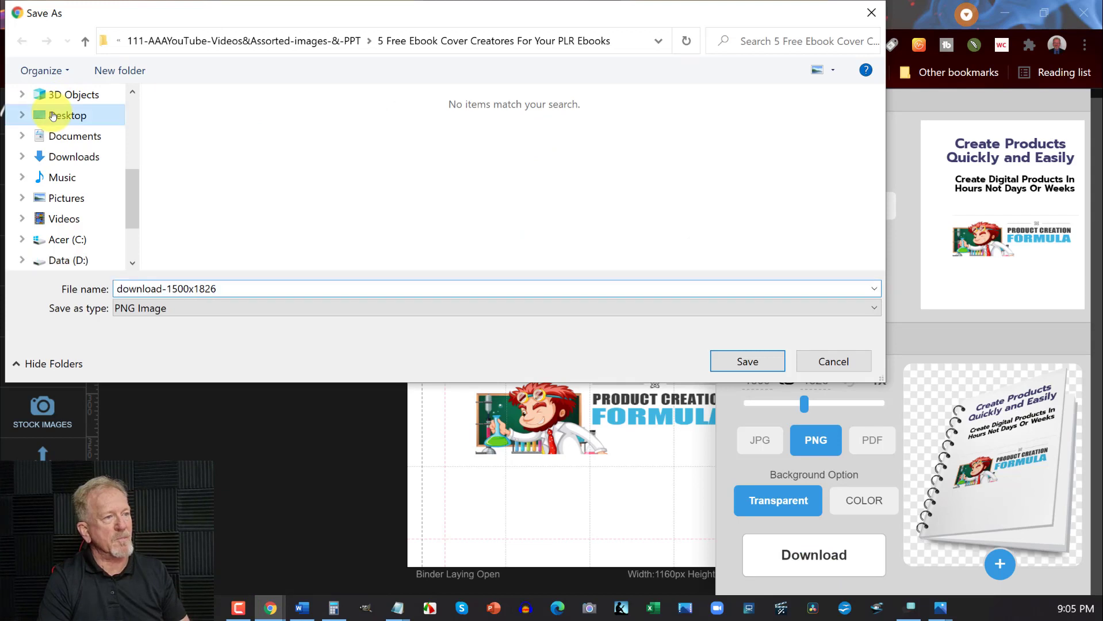
click(233, 288)
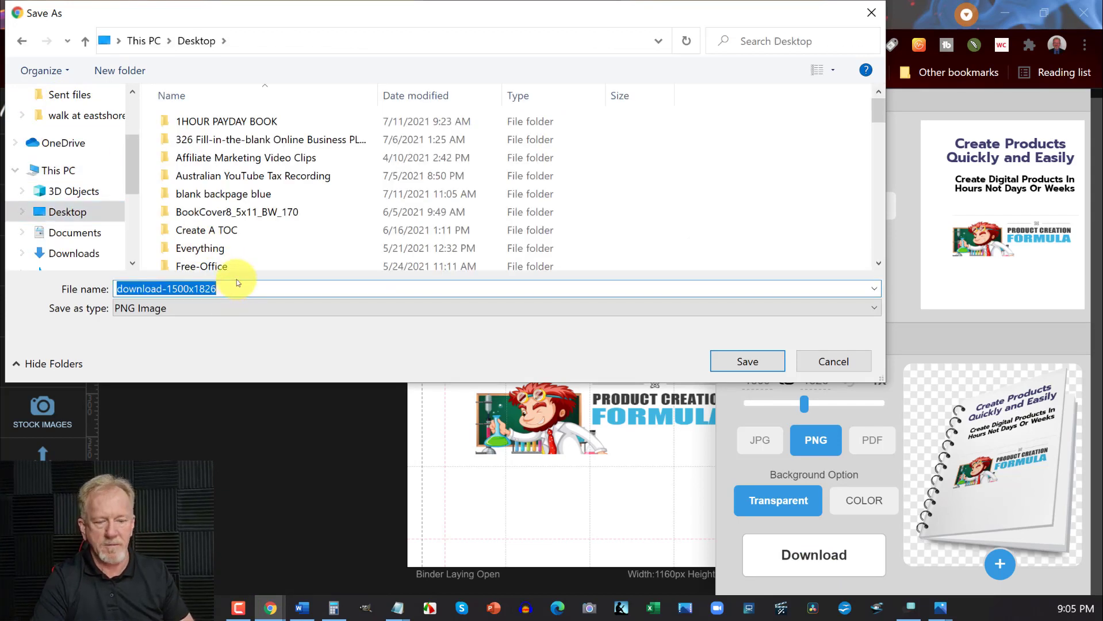
text(mock)
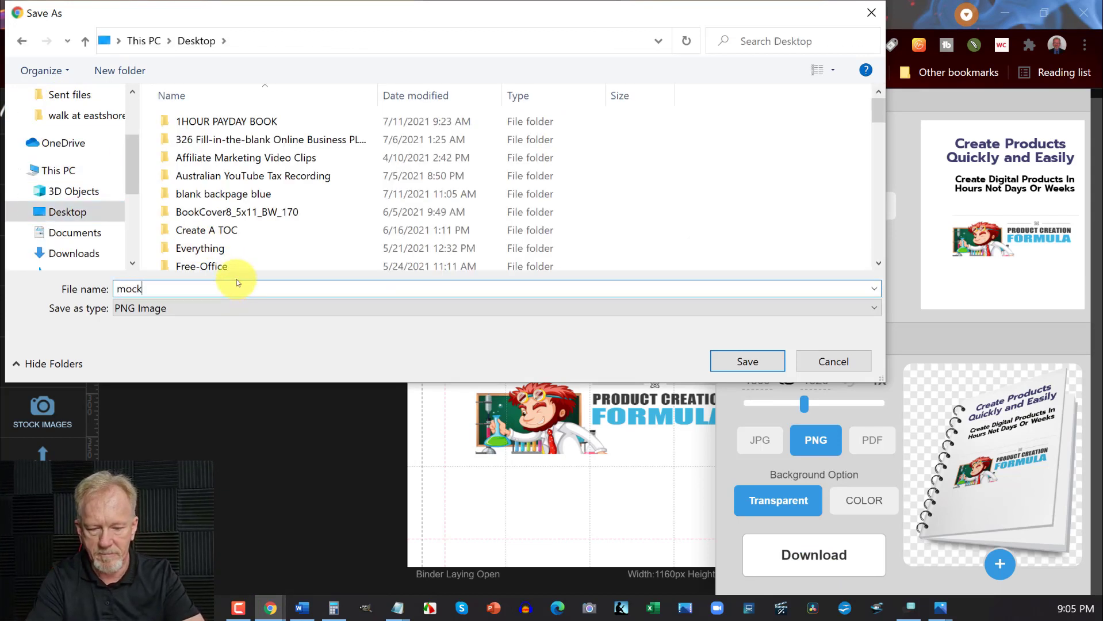
text(up1)
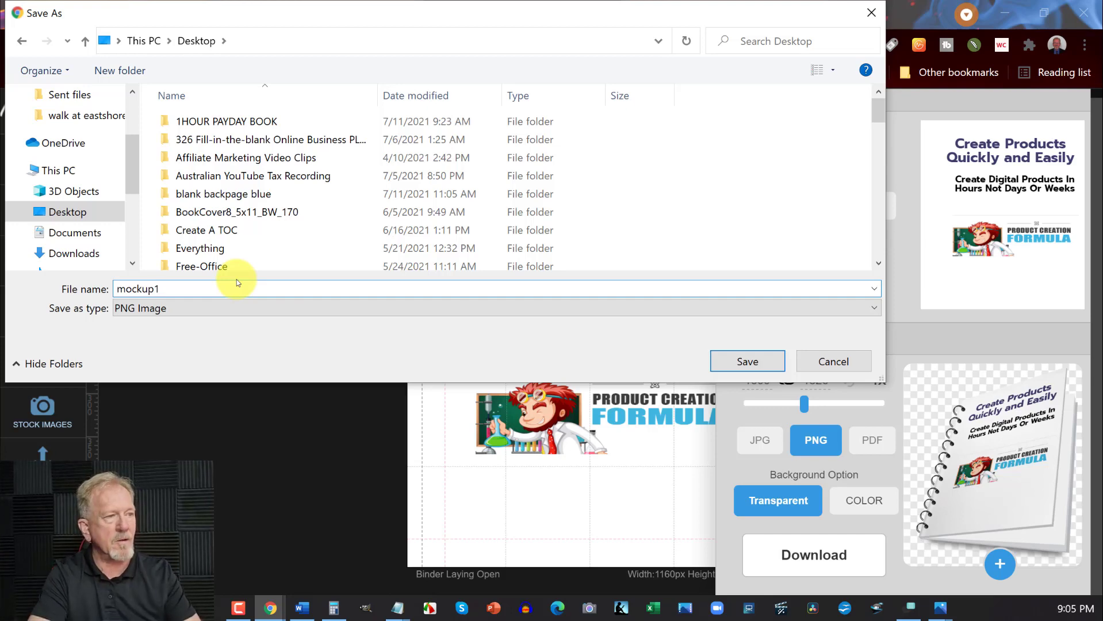
click(745, 362)
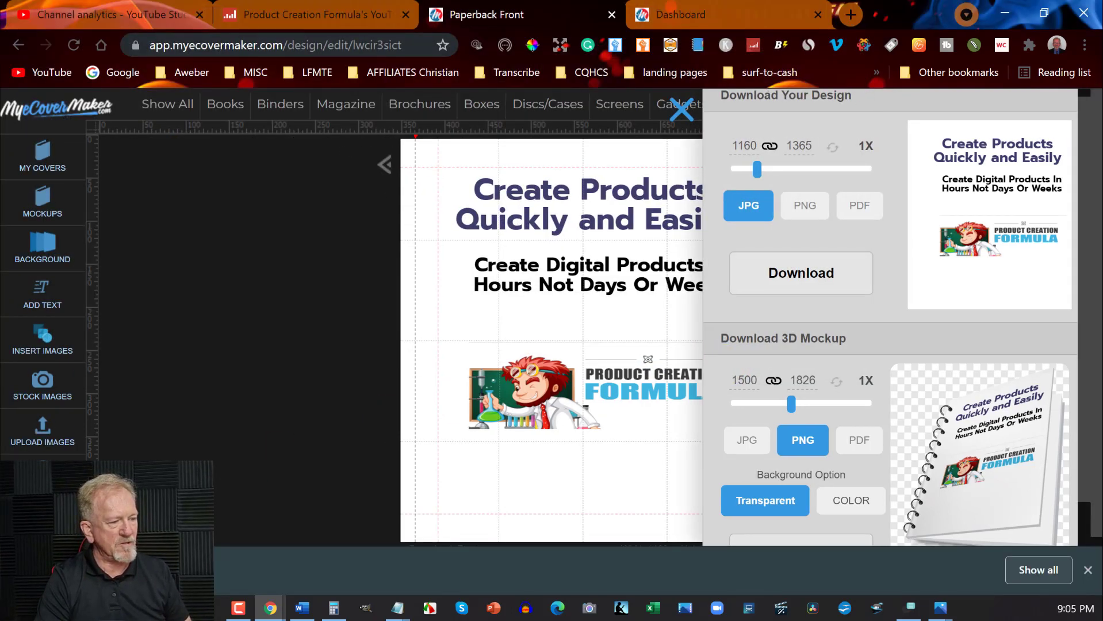
right_click(168, 557)
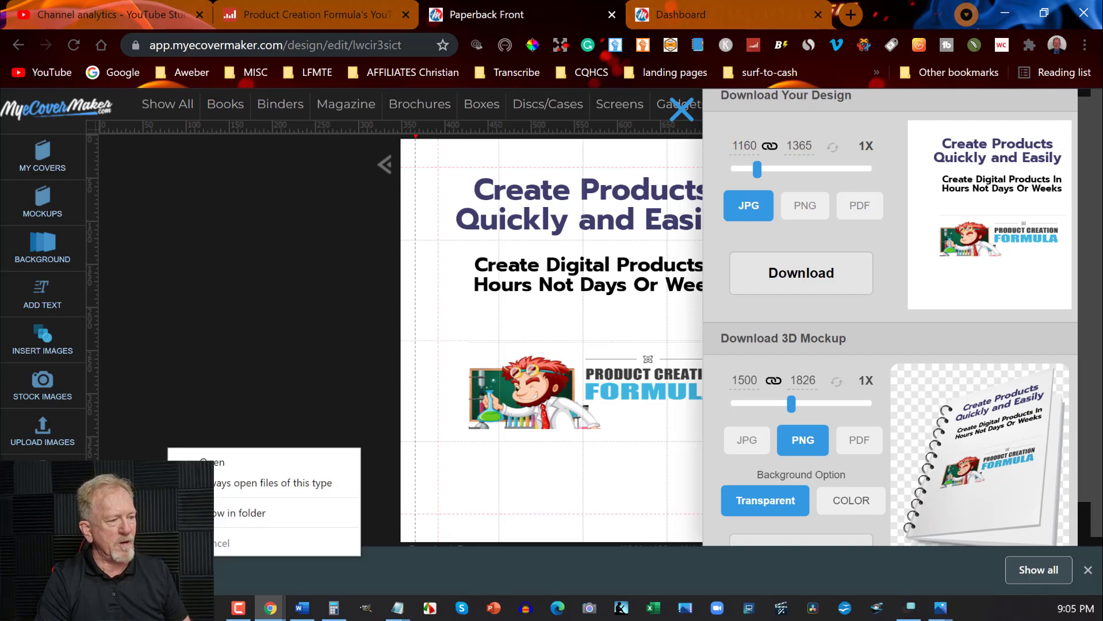
click(197, 460)
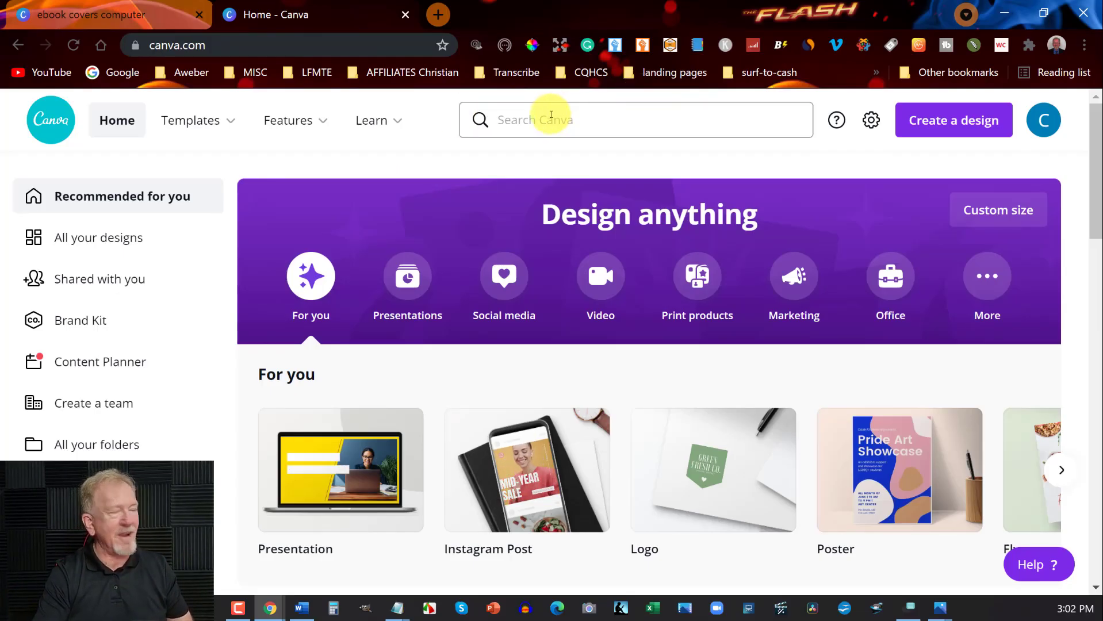
- Search the templates for ebook covers and open the "September" cover with the sea view for editing
click(551, 114)
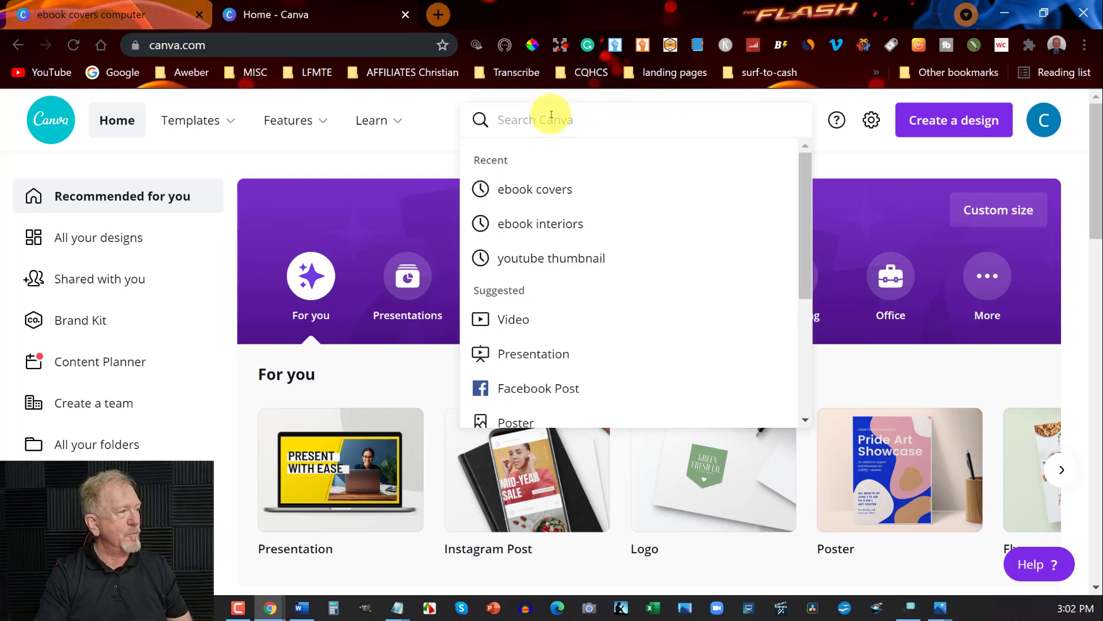
click(524, 193)
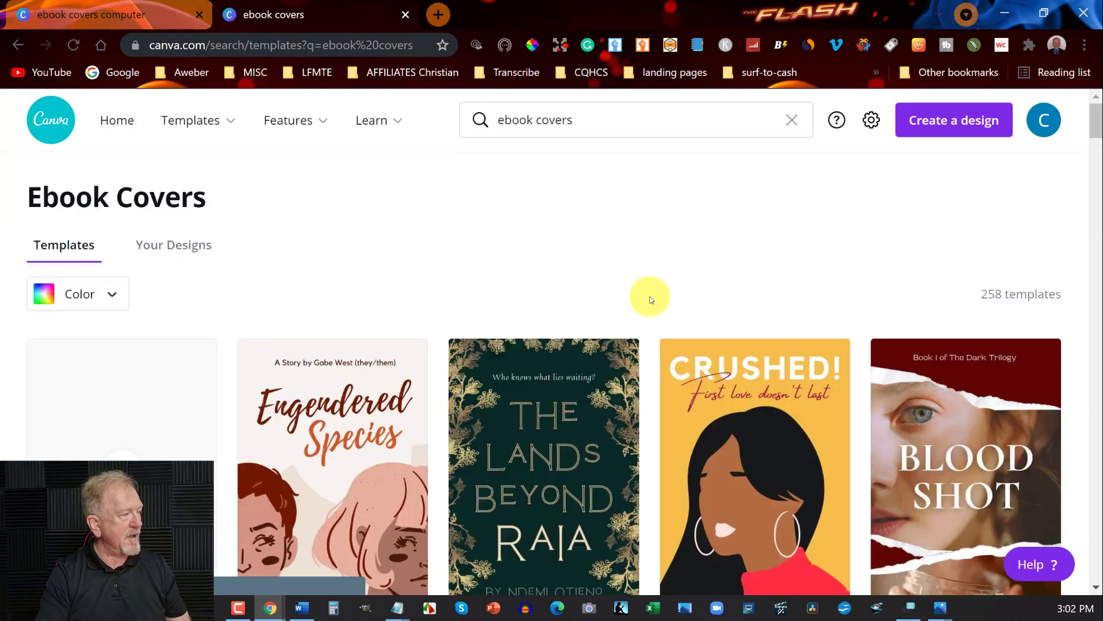
scroll(651, 300, down, 8)
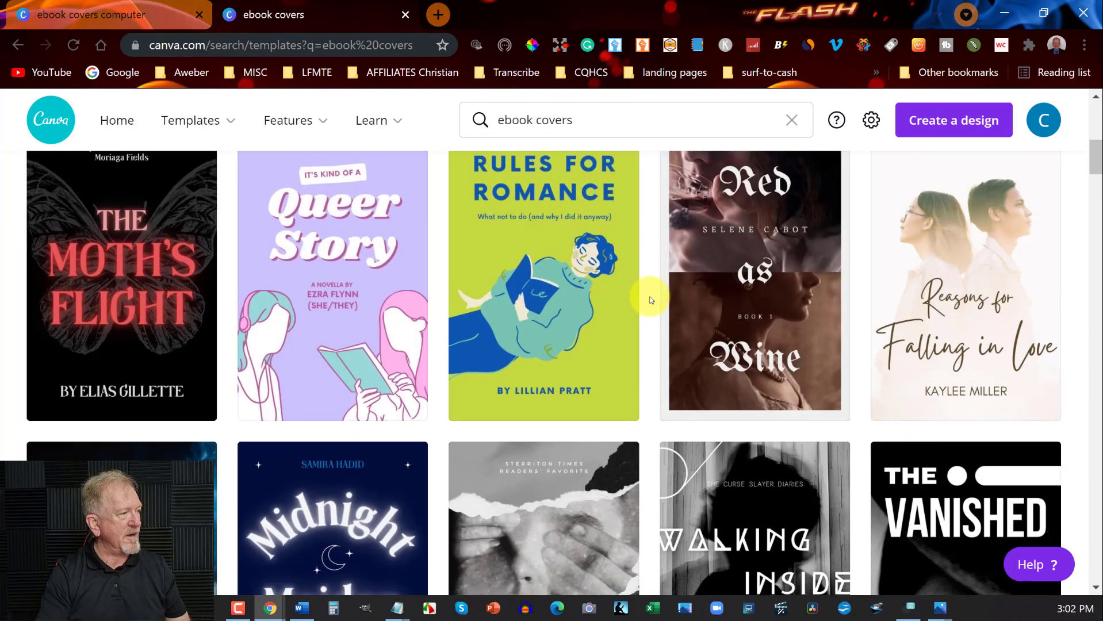
scroll(651, 300, down, 6)
scroll(651, 300, down, 4)
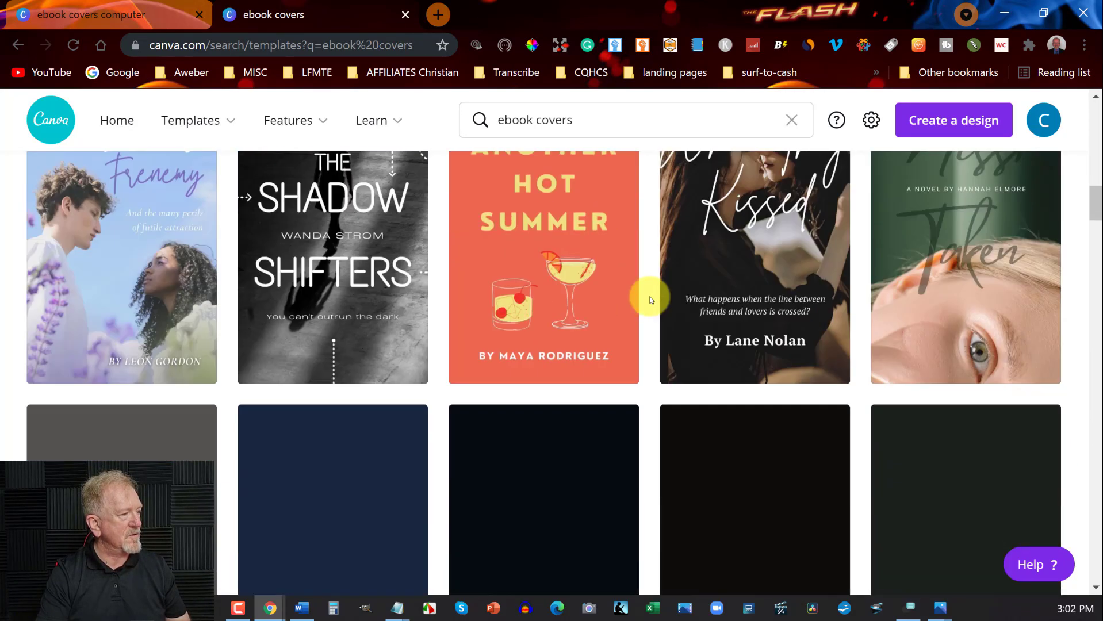
scroll(650, 299, down, 9)
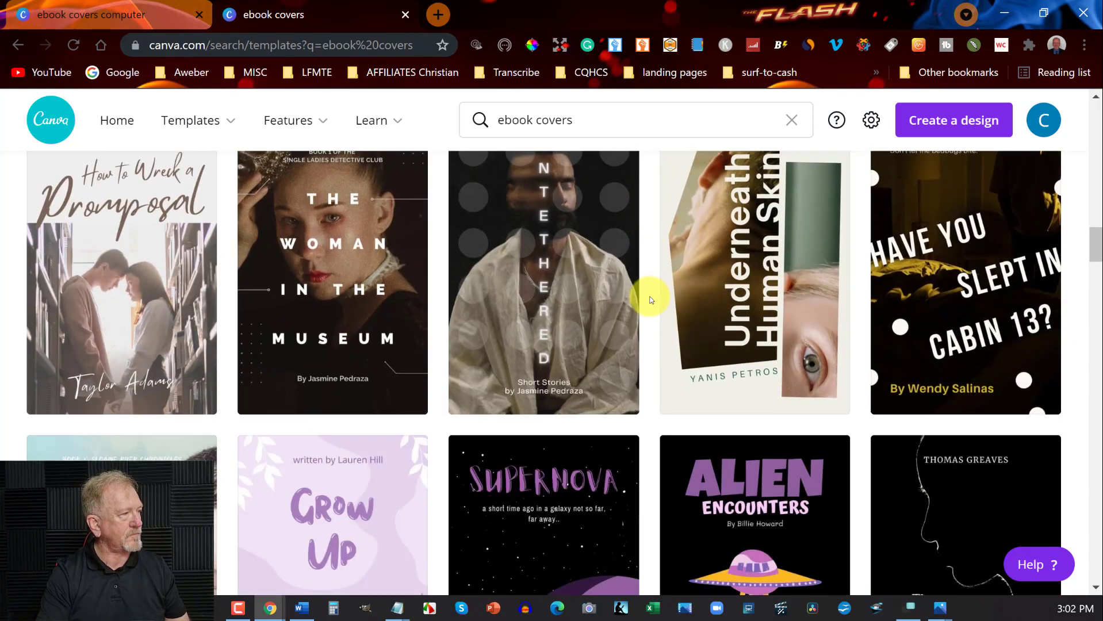
scroll(650, 300, down, 10)
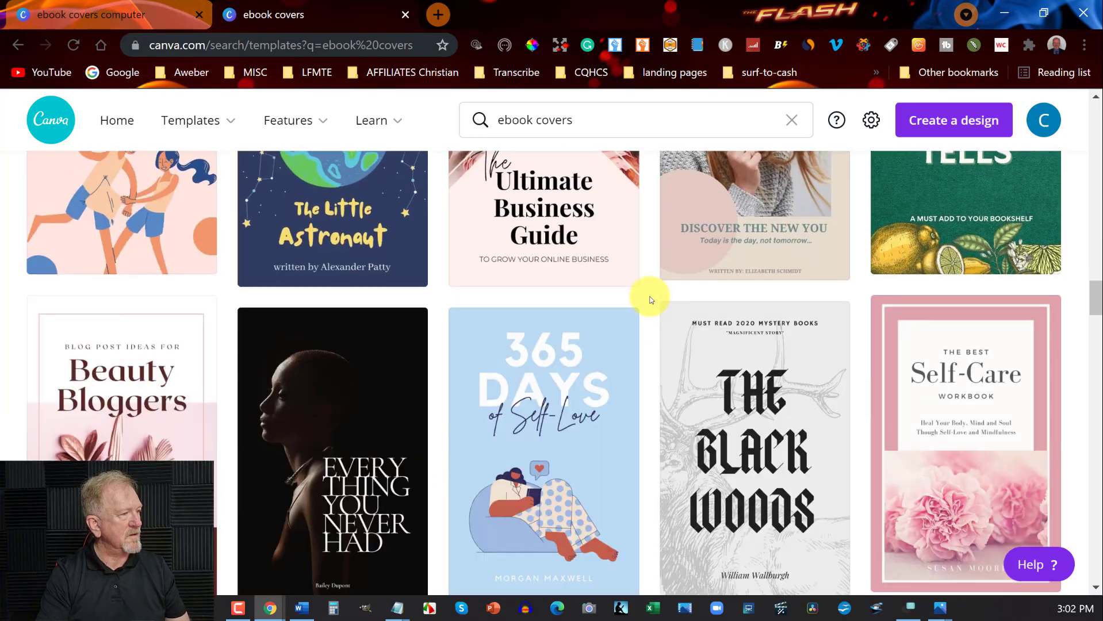
scroll(651, 300, down, 7)
scroll(650, 299, down, 2)
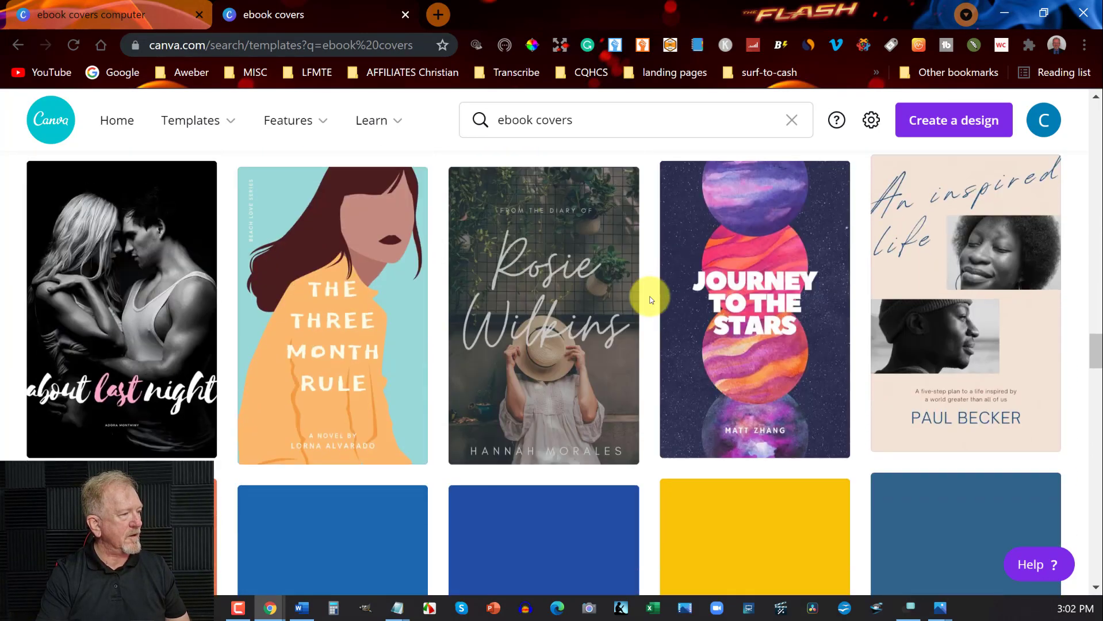
scroll(651, 300, down, 7)
scroll(651, 300, down, 2)
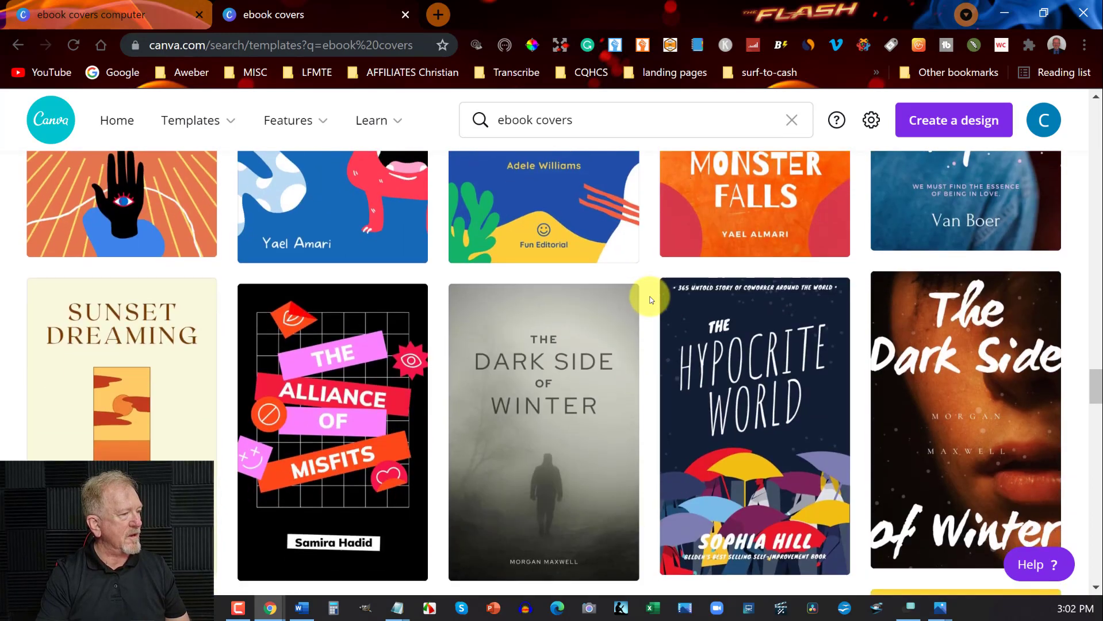
scroll(651, 299, down, 6)
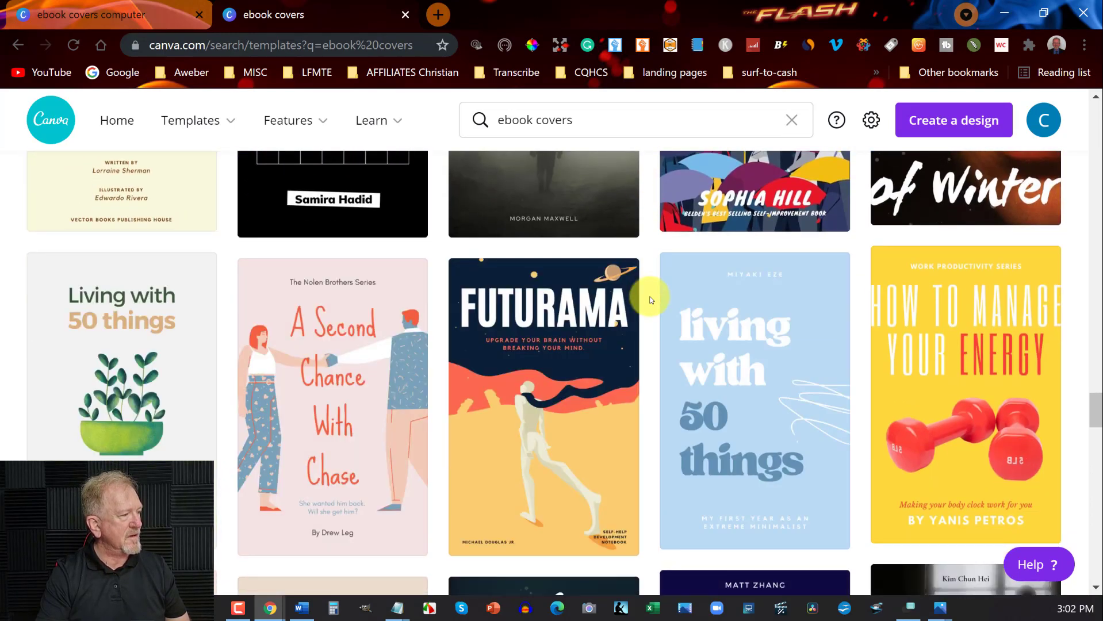
scroll(651, 300, down, 2)
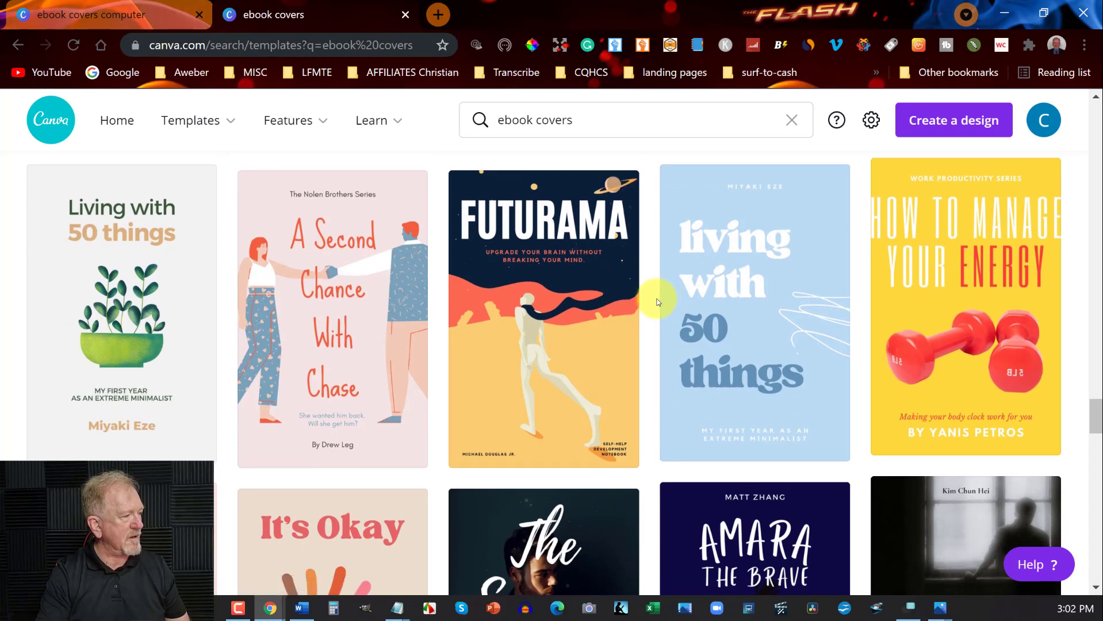
scroll(658, 301, down, 15)
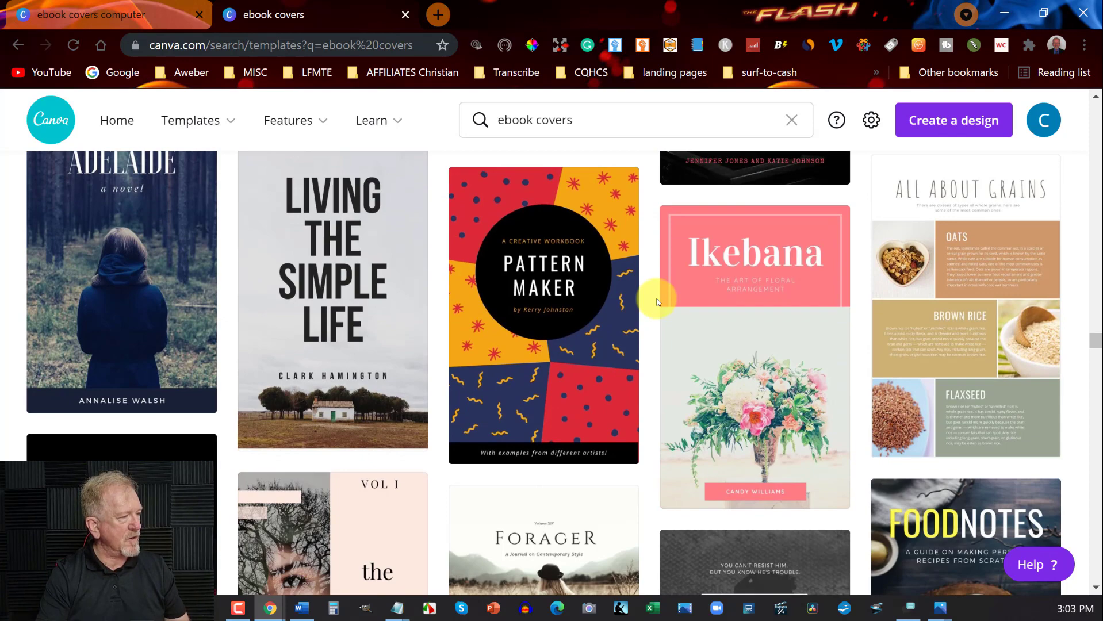
scroll(657, 302, up, 7)
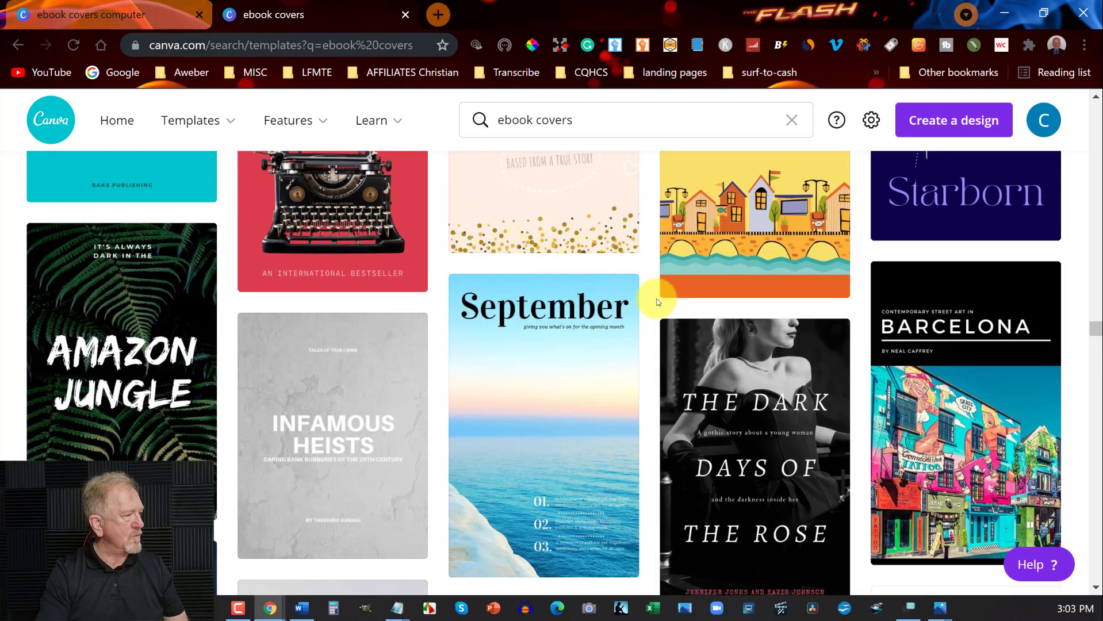
scroll(658, 302, down, 3)
click(510, 303)
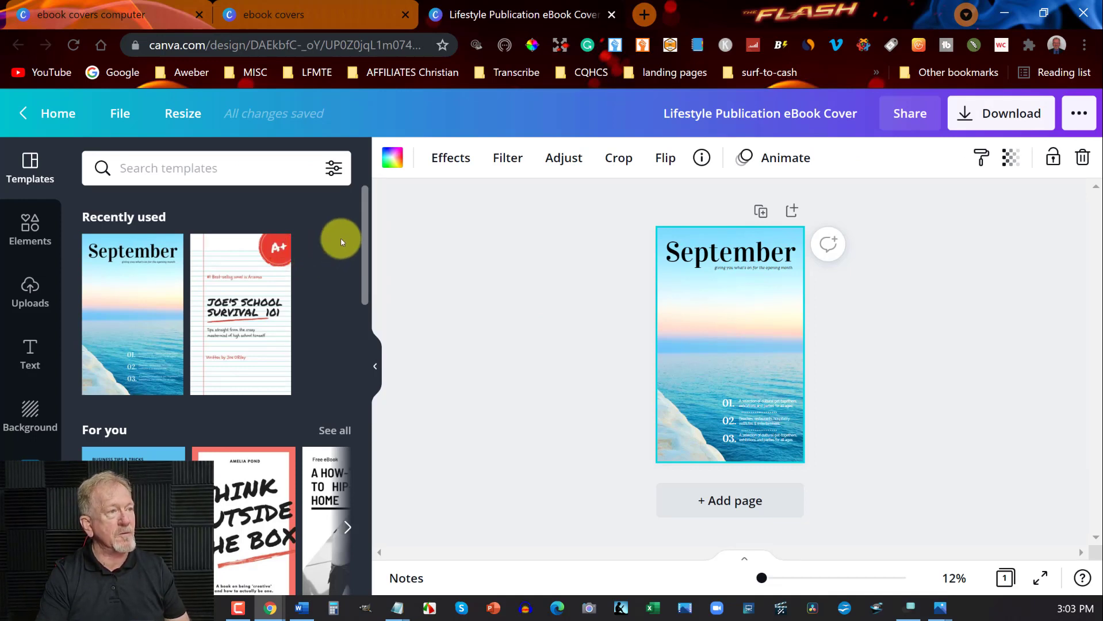
scroll(321, 258, down, 4)
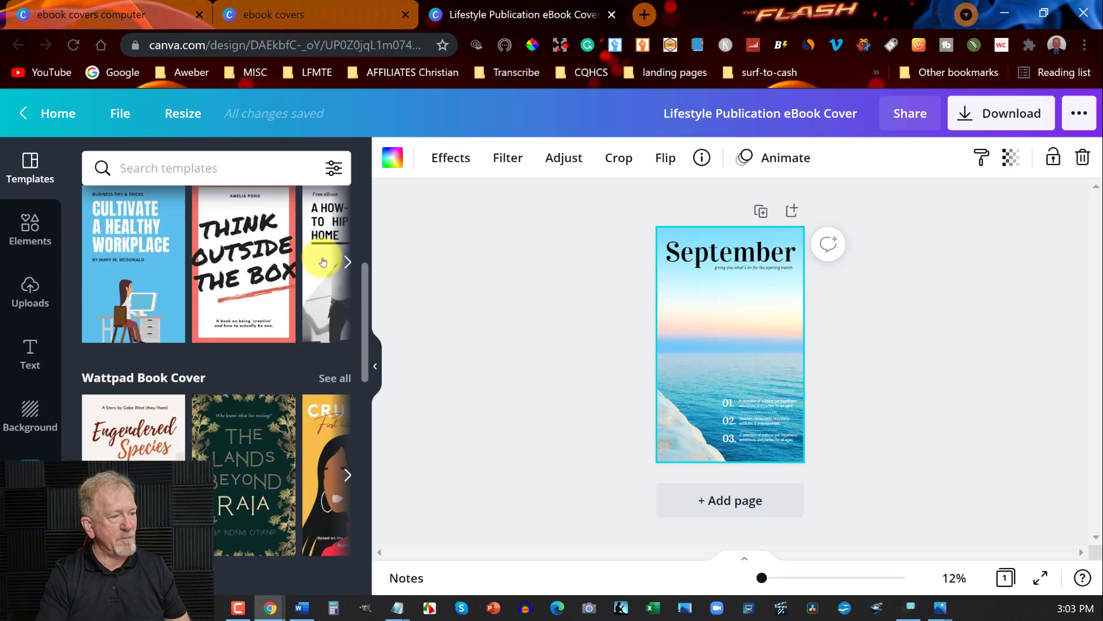
scroll(323, 262, down, 10)
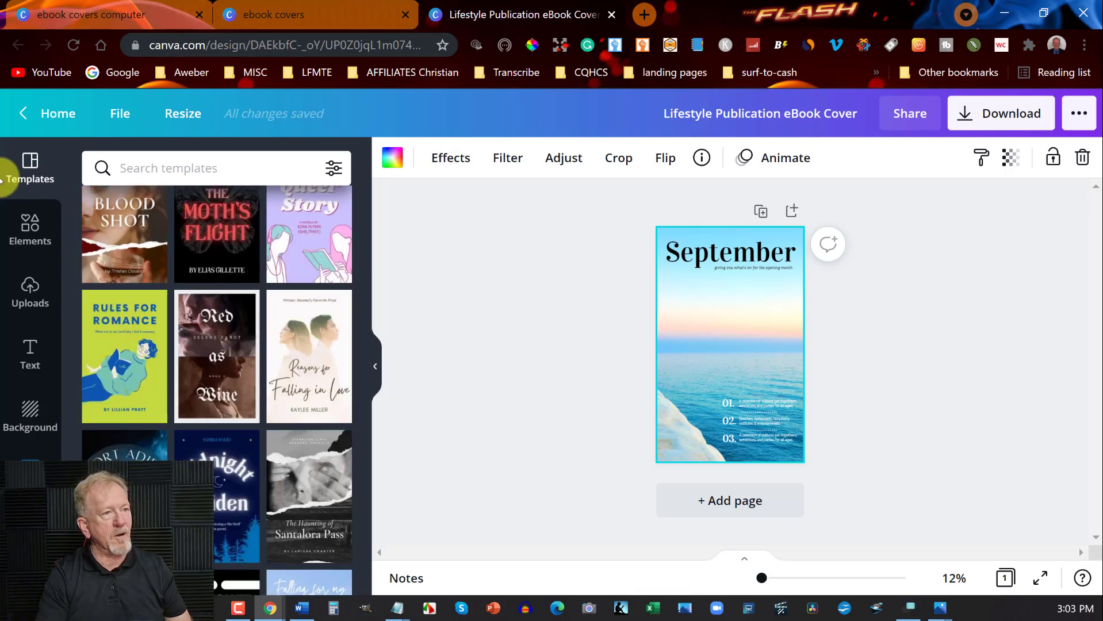
click(38, 288)
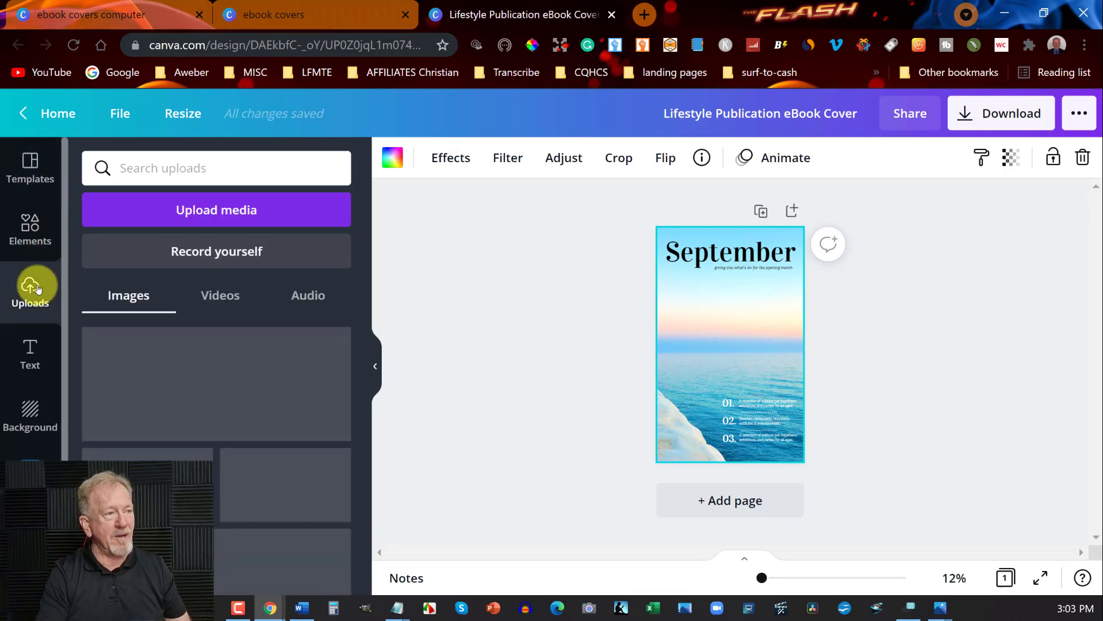
- Replace the cover's sea background with the free blue background that has a red wave along its lower part
click(27, 405)
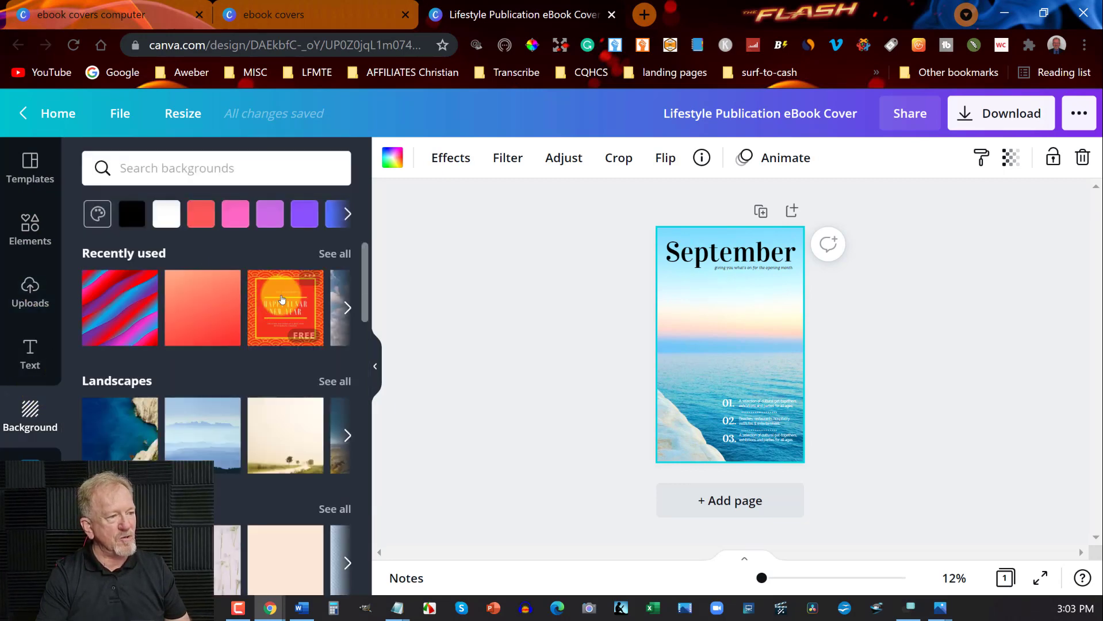
scroll(245, 310, down, 2)
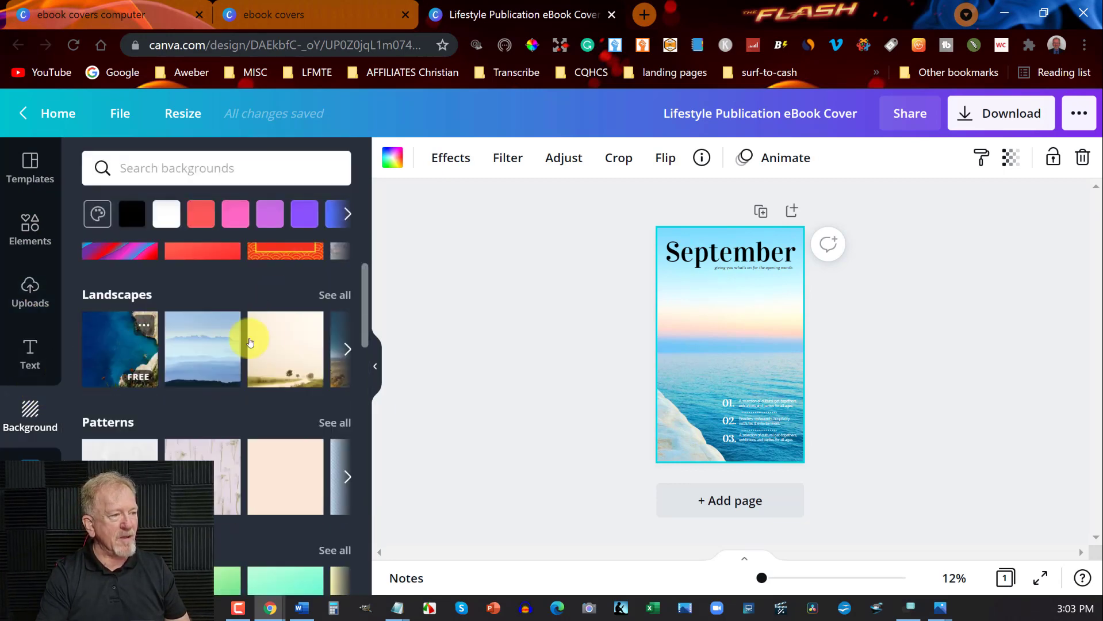
click(348, 349)
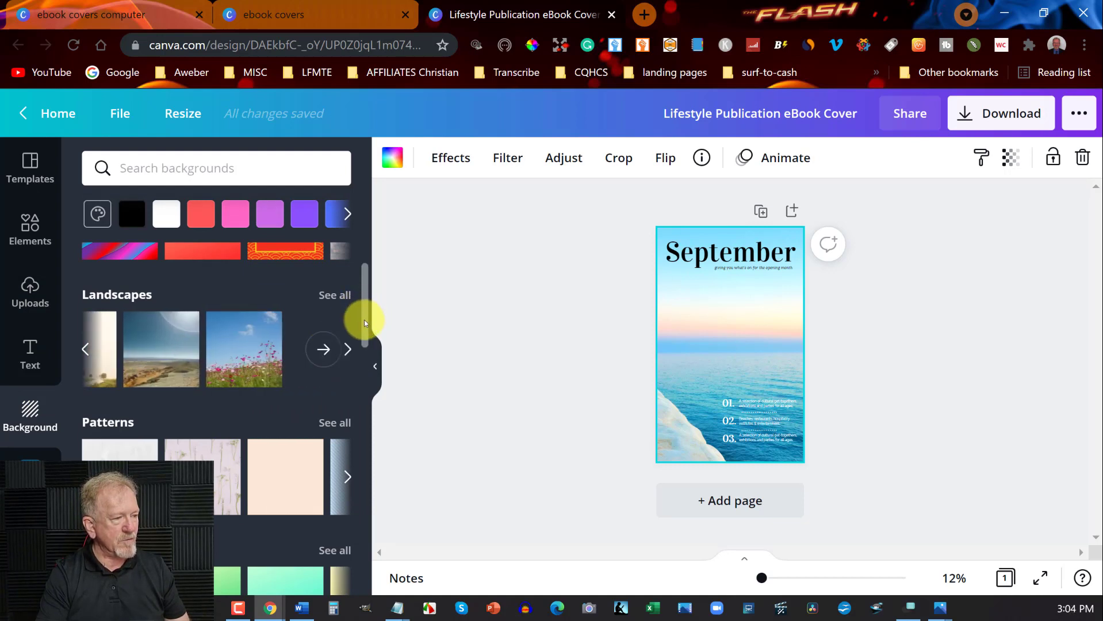
scroll(362, 312, down, 5)
click(182, 280)
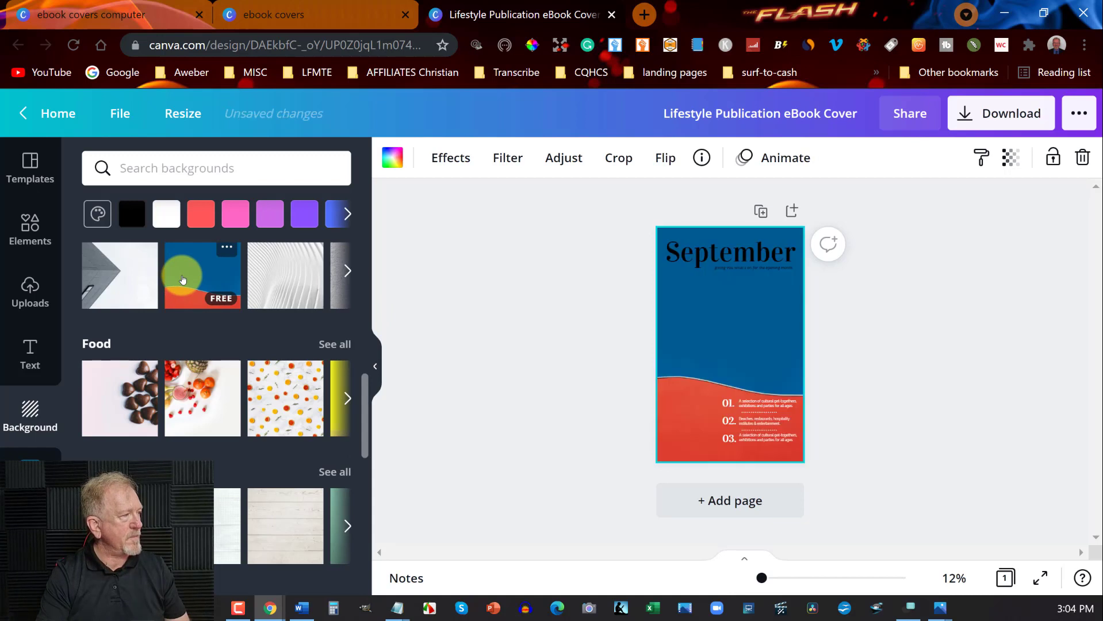
- Change the color of the "September" heading to white
click(712, 252)
double_click(712, 251)
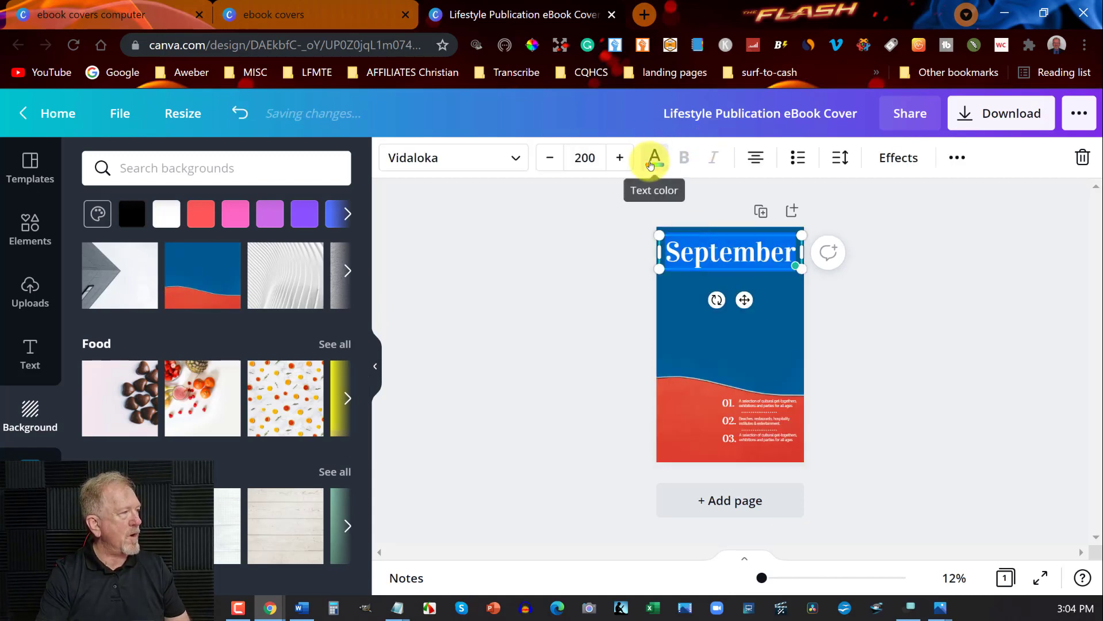
click(651, 160)
click(197, 253)
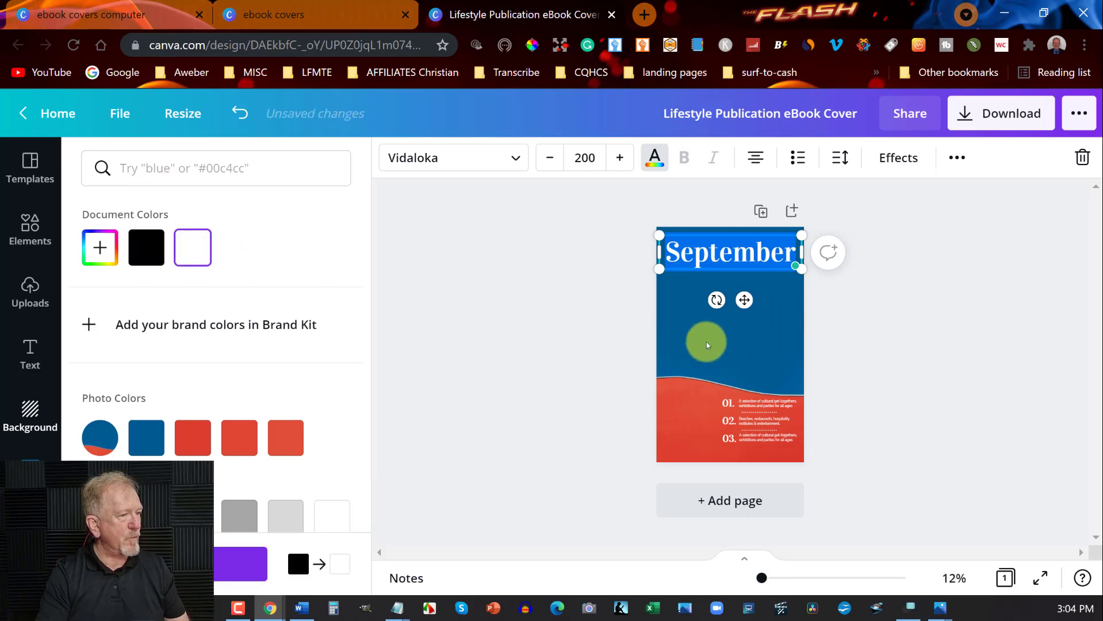
key(Escape)
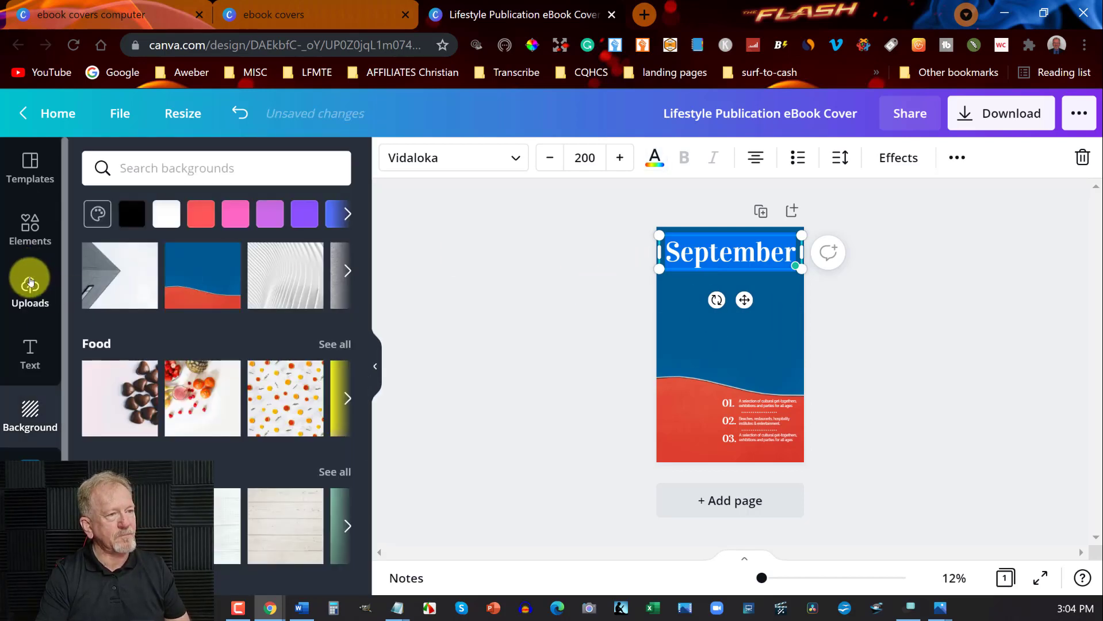
- Upload the Flat-image-no-boarders image from the computer and place it in the middle of the cover
click(29, 287)
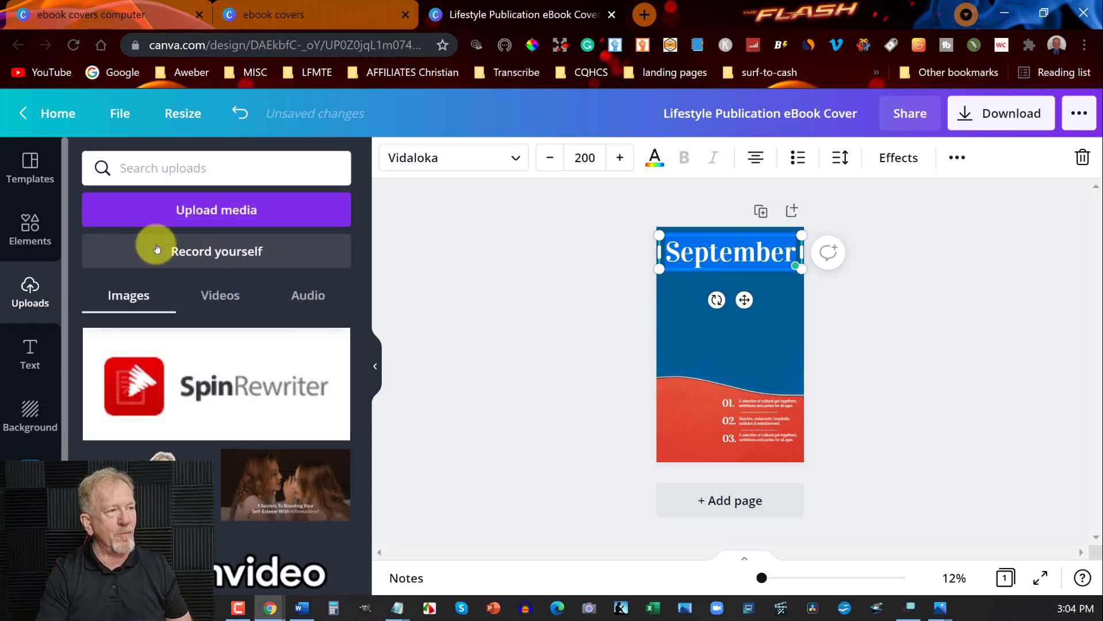
click(211, 208)
click(115, 262)
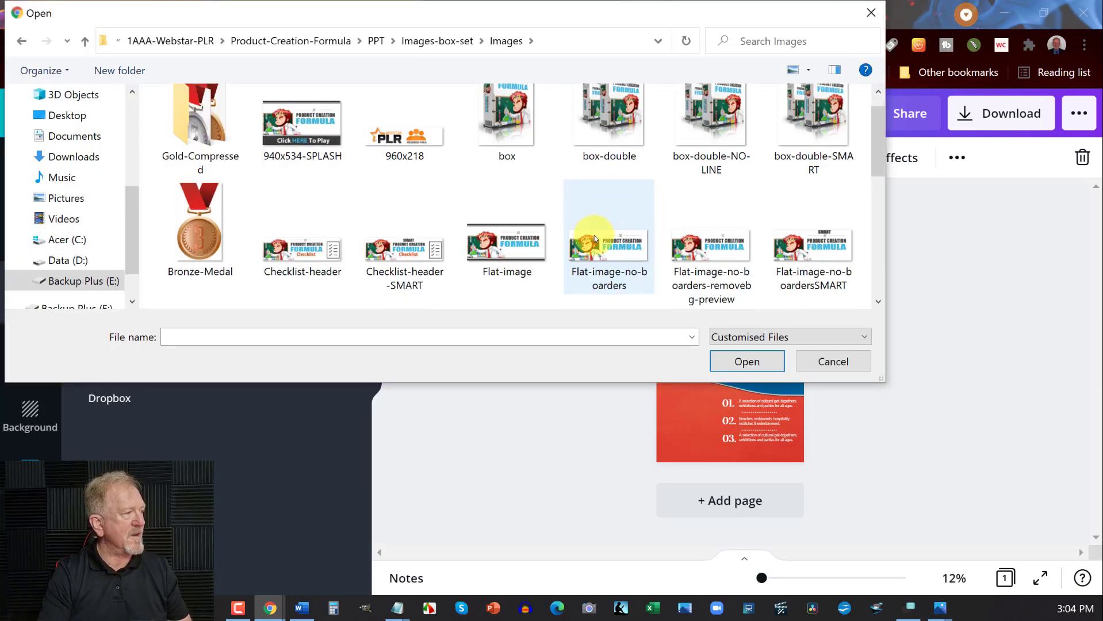
double_click(594, 244)
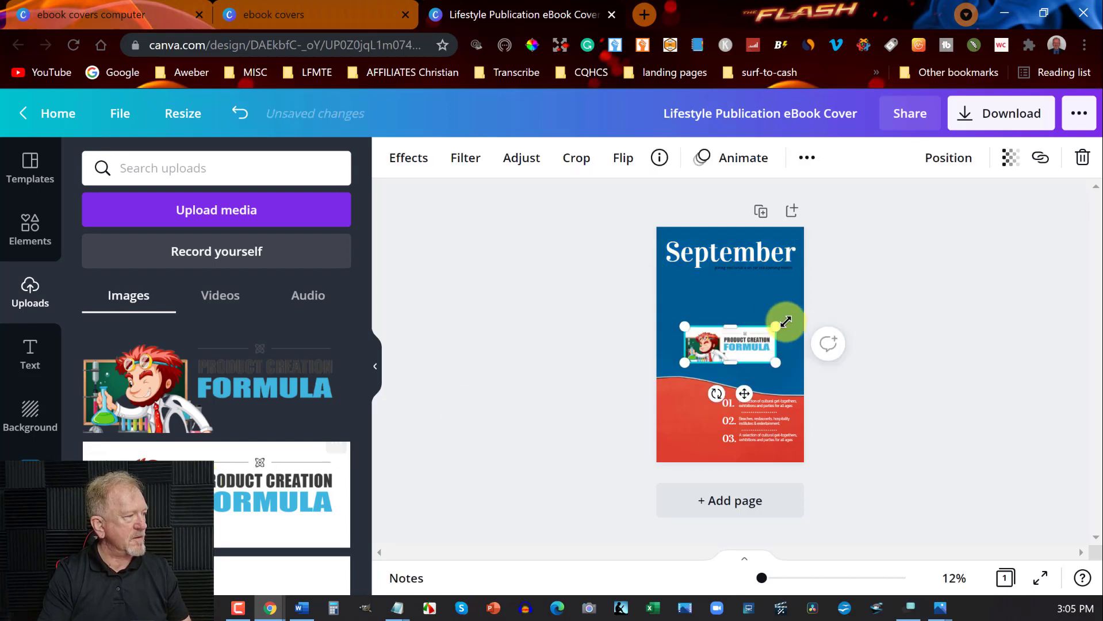
- Enlarge the Product Creation Formula image until it reaches the cover's right edge, and deselect it
drag(776, 364, 799, 383)
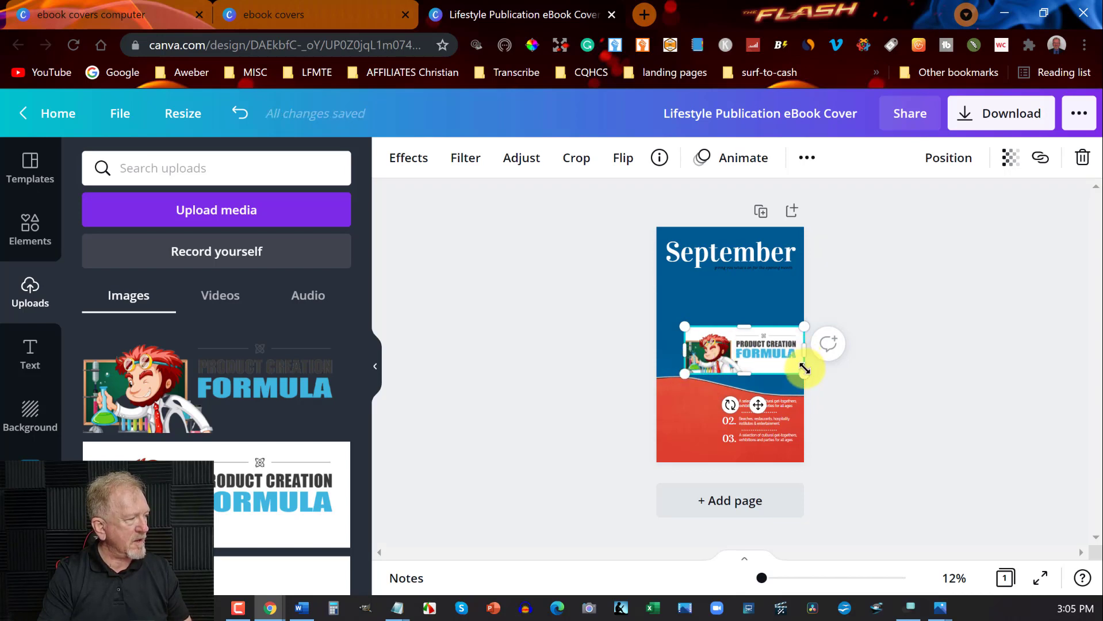
drag(805, 372, 806, 375)
click(779, 394)
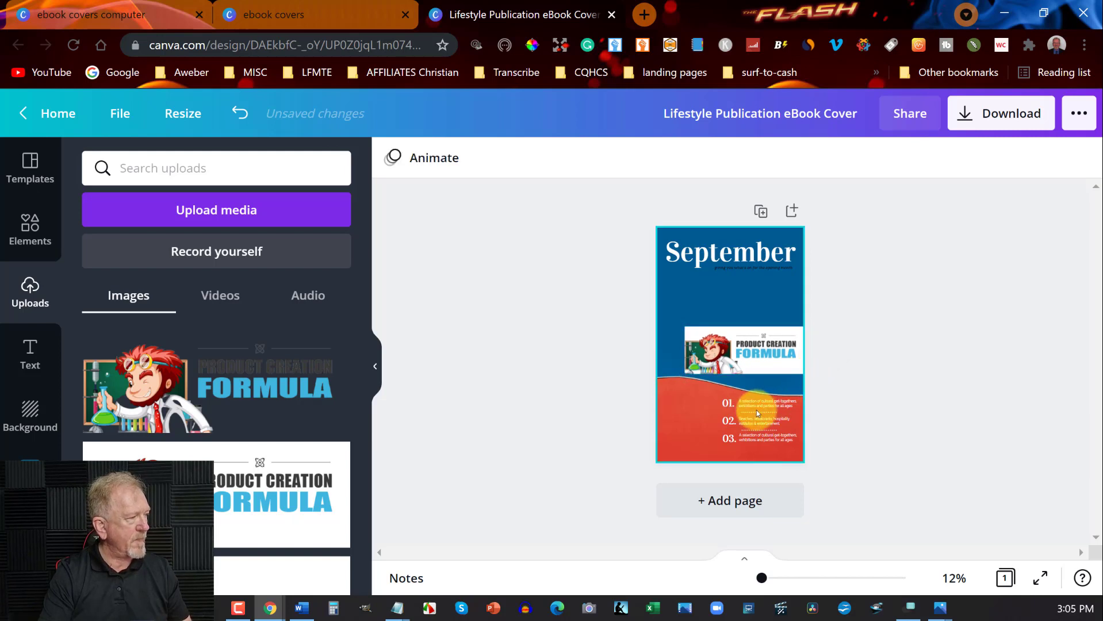
- Replace the "September" heading text with "Product Creation Formula"
double_click(684, 258)
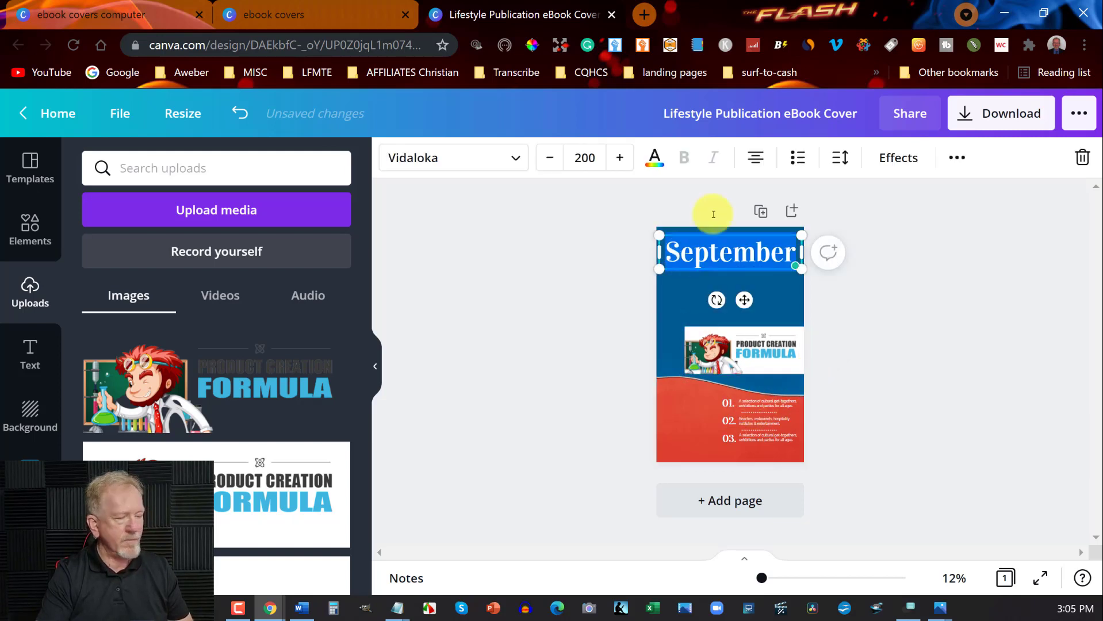
key(BackSpace)
text(Pro)
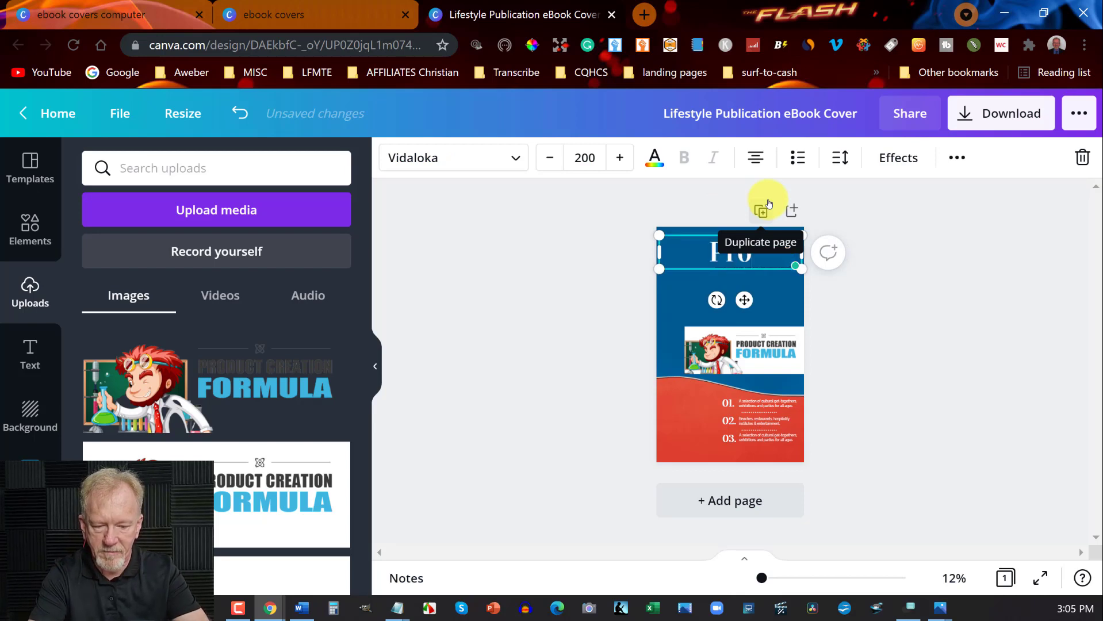
text(duct Cr)
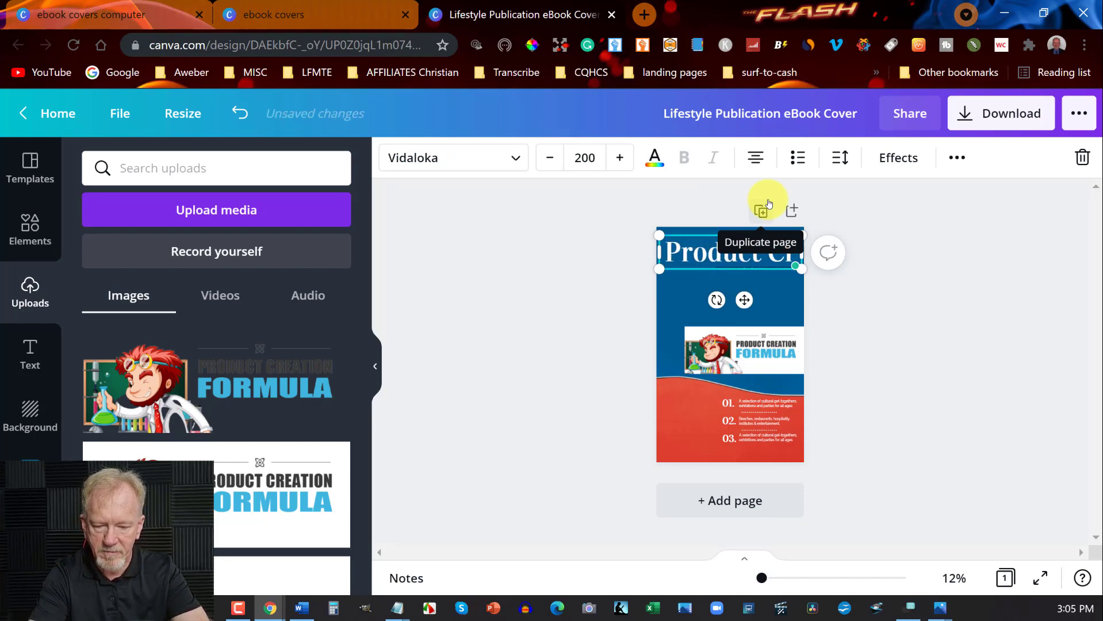
text(eation)
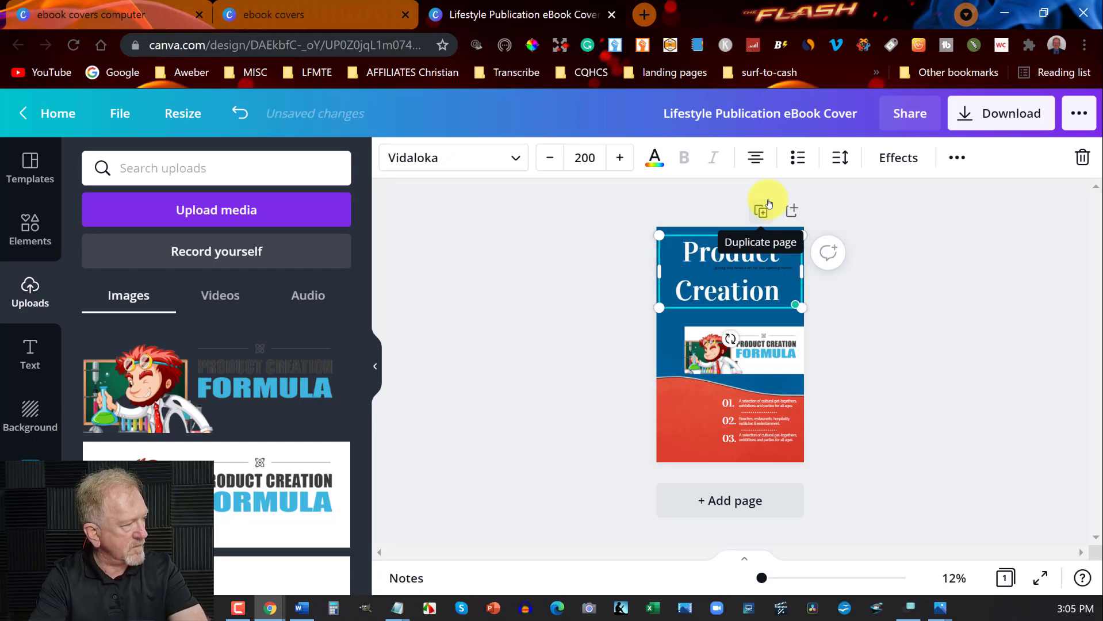
text( FOrmula)
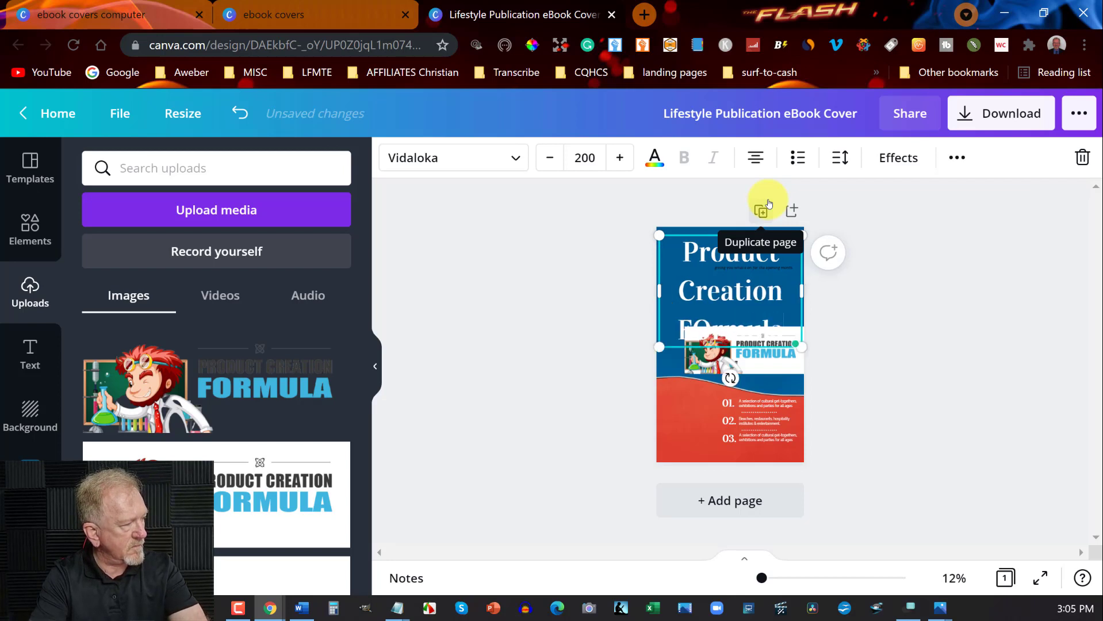
key(BackSpace)
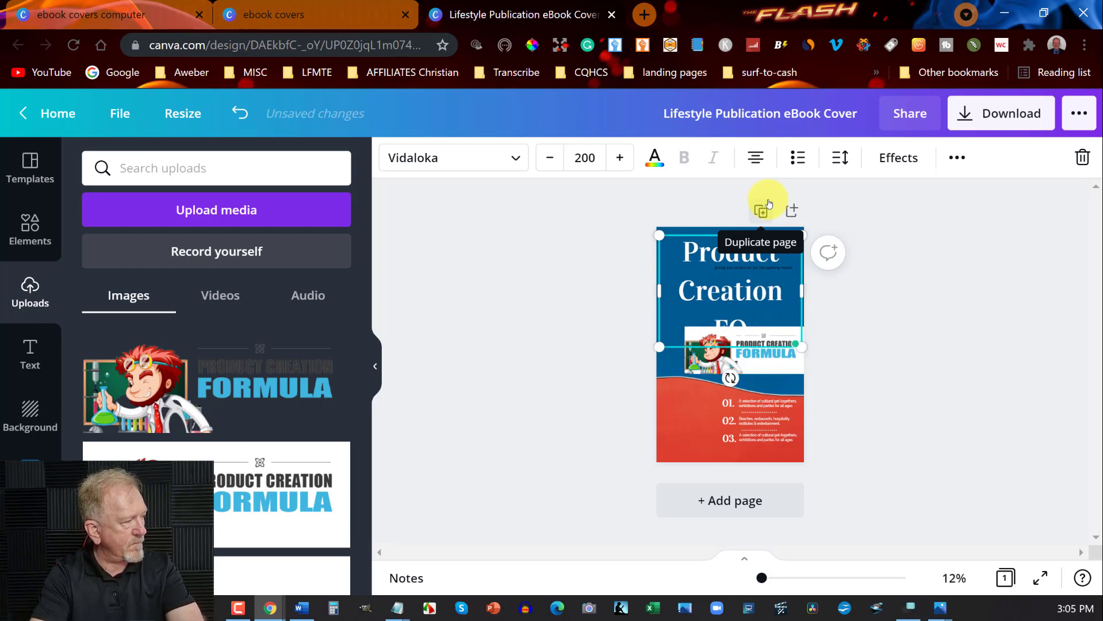
key(BackSpace)
key(BackSpace)
text(Formula)
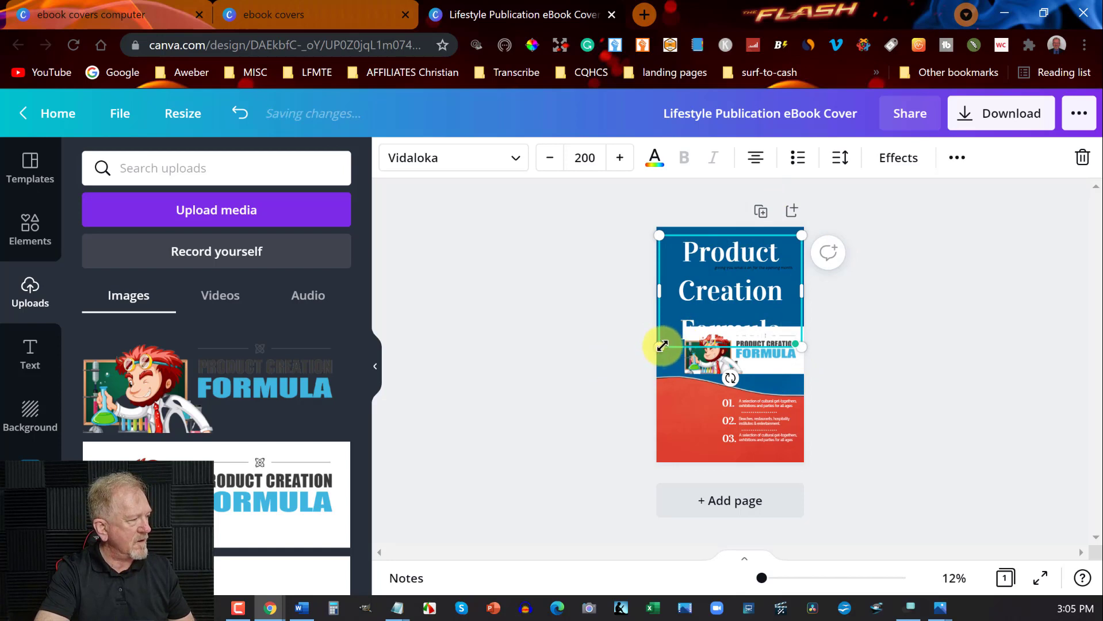
- Shrink the Product Creation Formula heading to font size 128, move the small tagline out from behind it, and center the heading above the image
drag(660, 346, 711, 306)
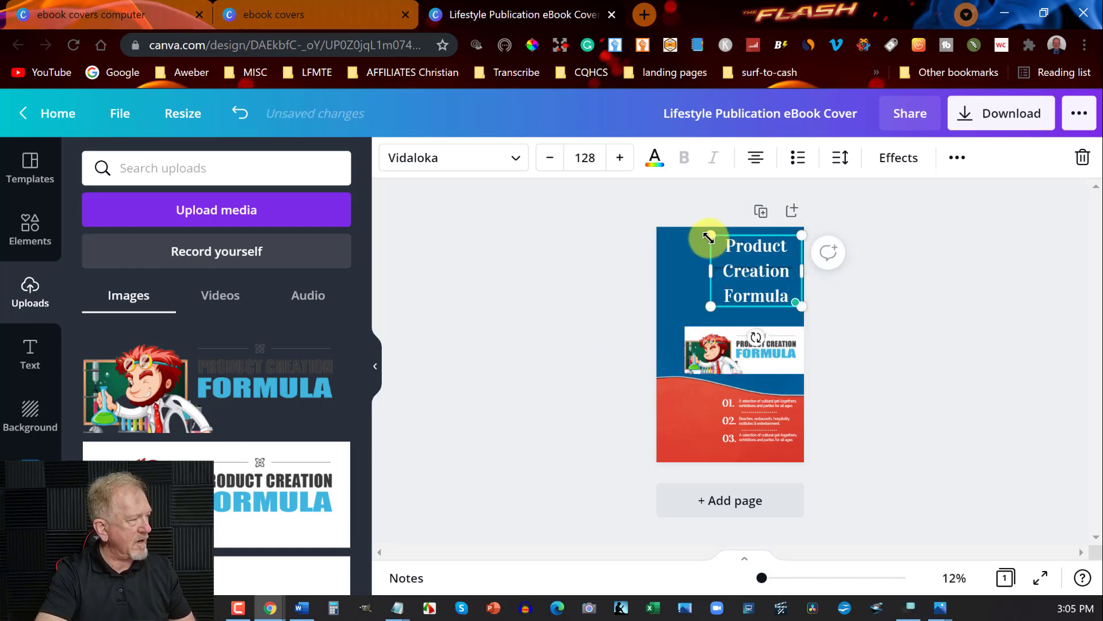
click(680, 262)
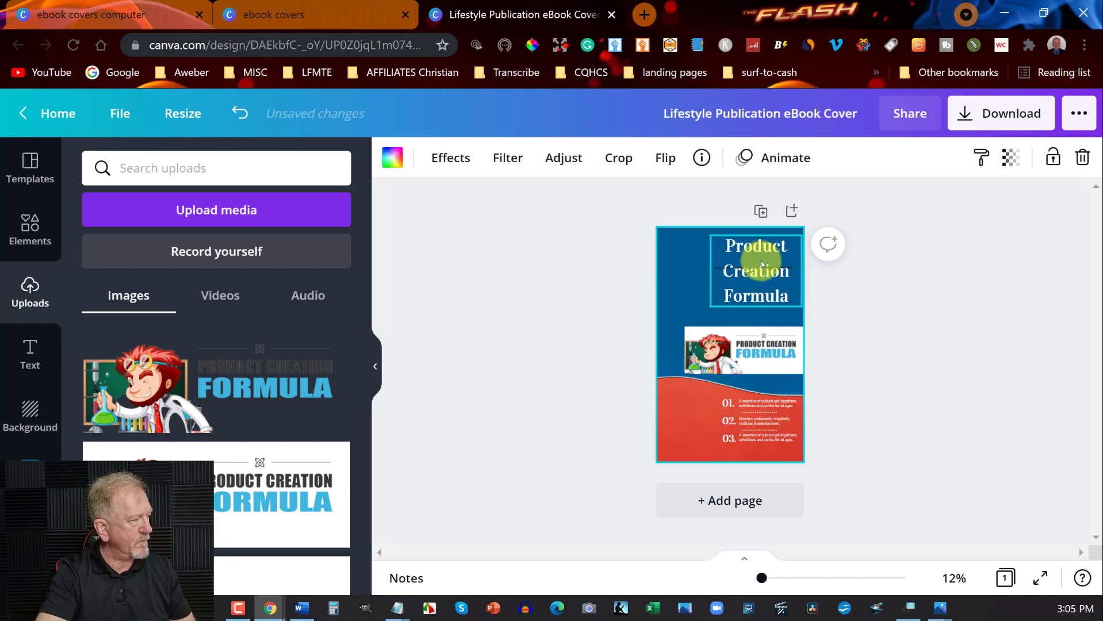
drag(762, 263, 709, 331)
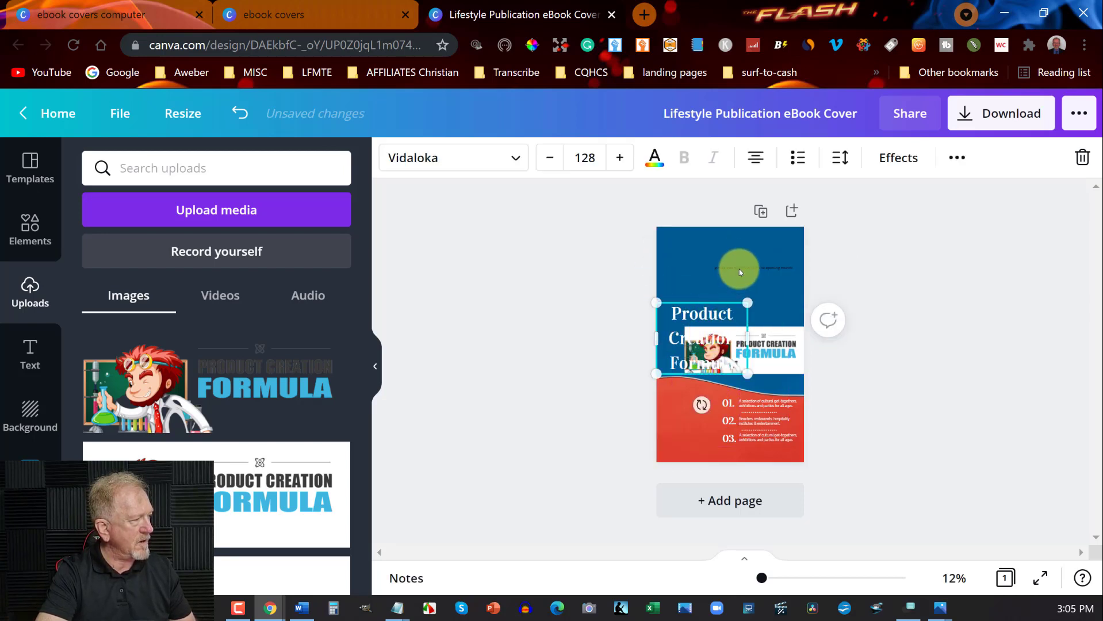
drag(738, 267, 697, 424)
drag(668, 316, 680, 277)
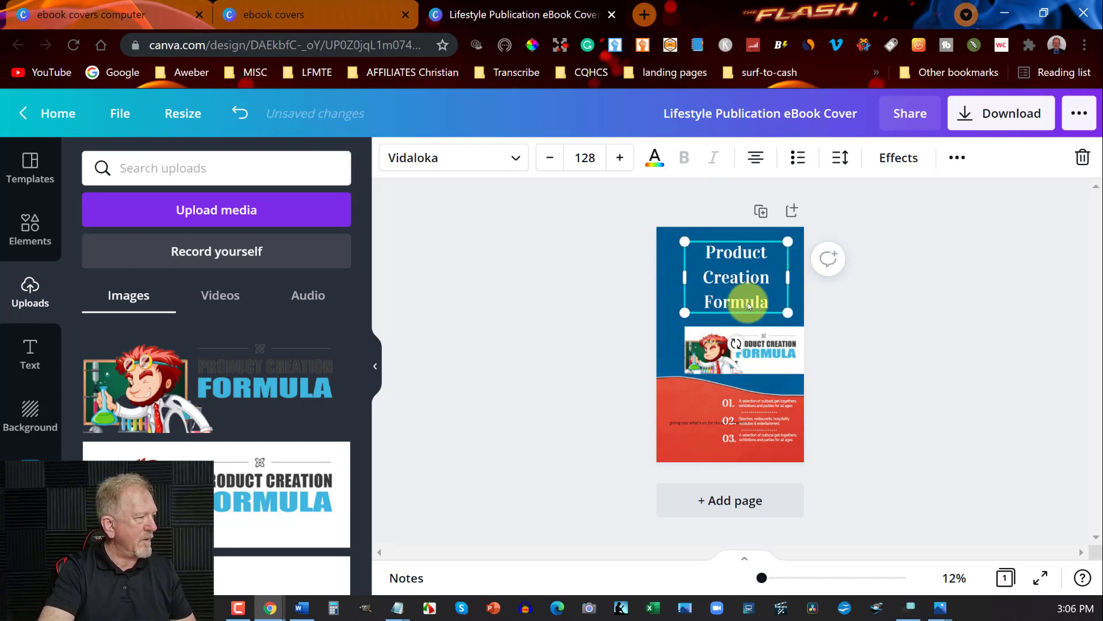
- Delete the small tagline text from the red area of the cover
click(684, 427)
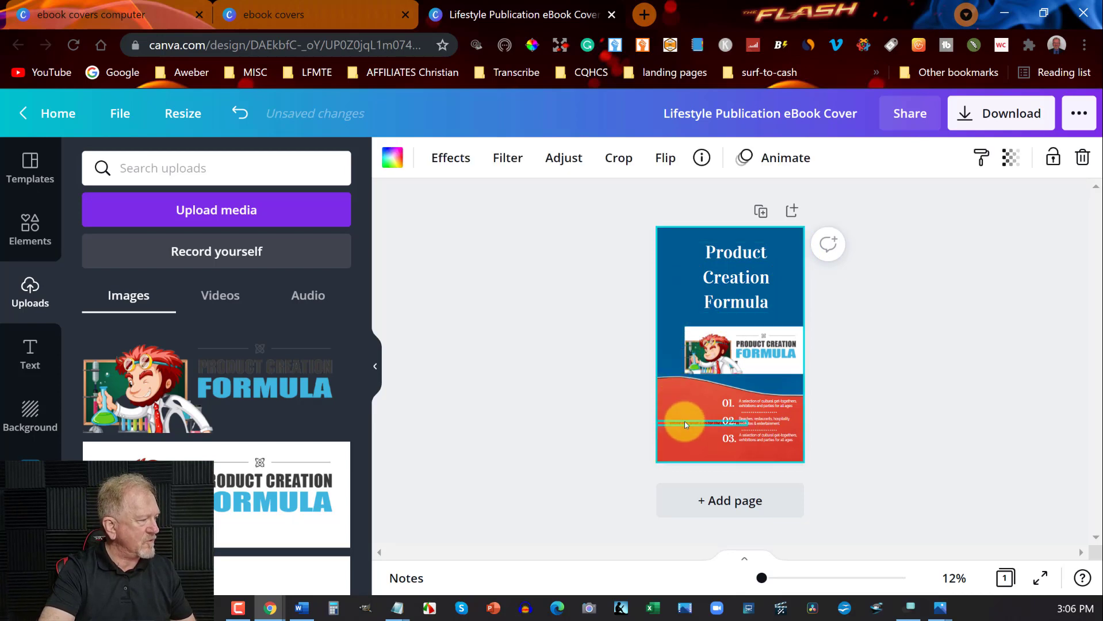
click(685, 425)
key(Delete)
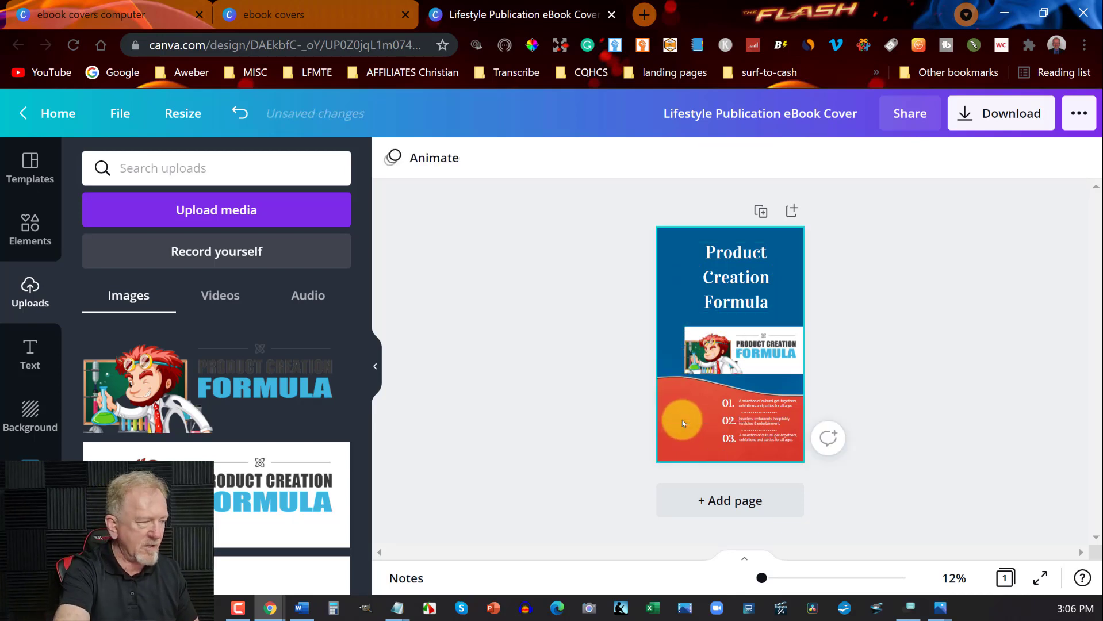
- Nudge the Product Creation Formula image slightly upward, closer to the heading
click(748, 406)
click(748, 420)
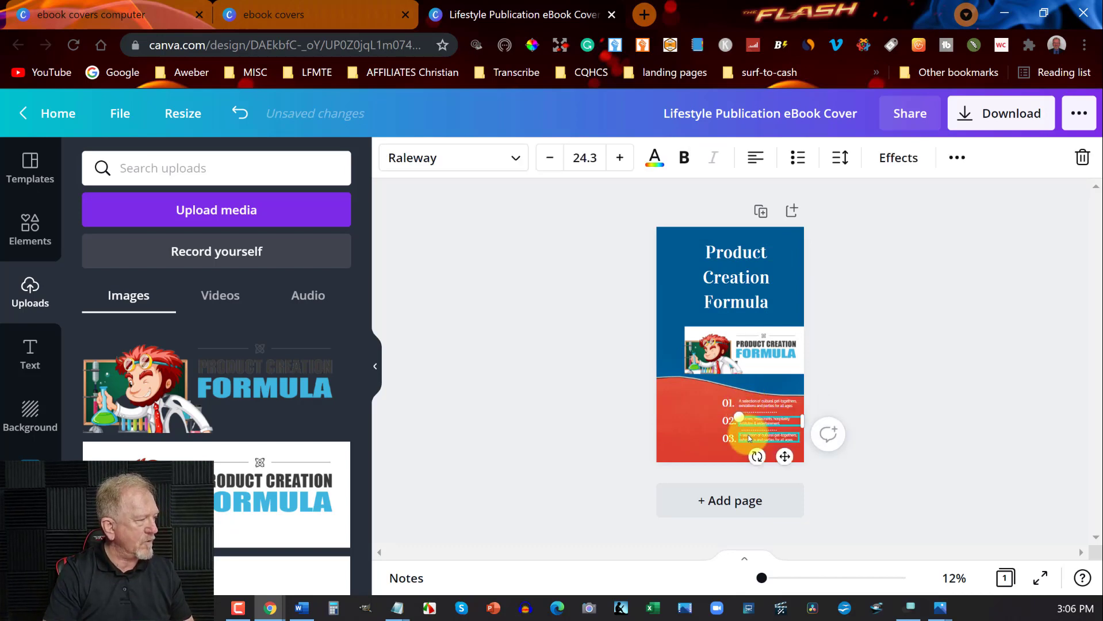
drag(736, 354, 736, 348)
click(737, 276)
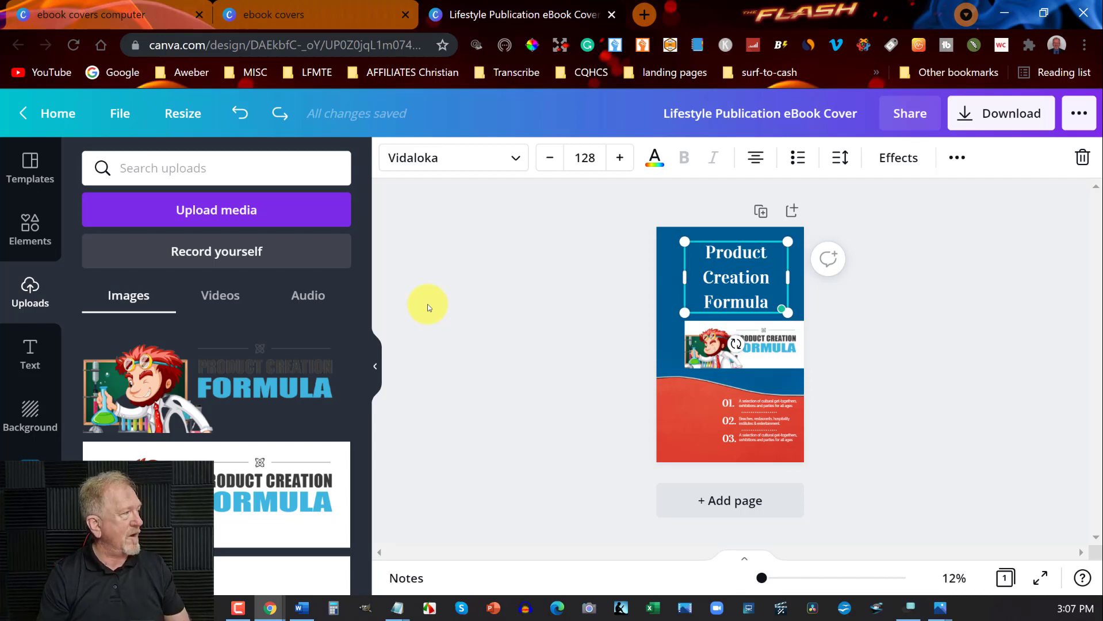
- Open the download options for the cover and choose PNG as the file type
click(1007, 112)
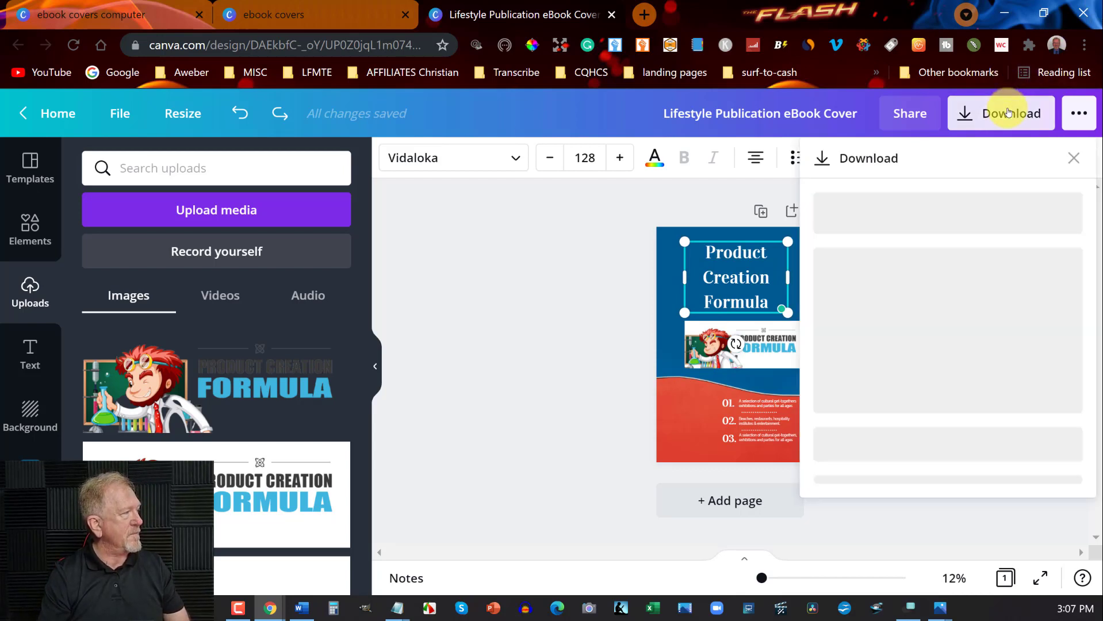
click(951, 311)
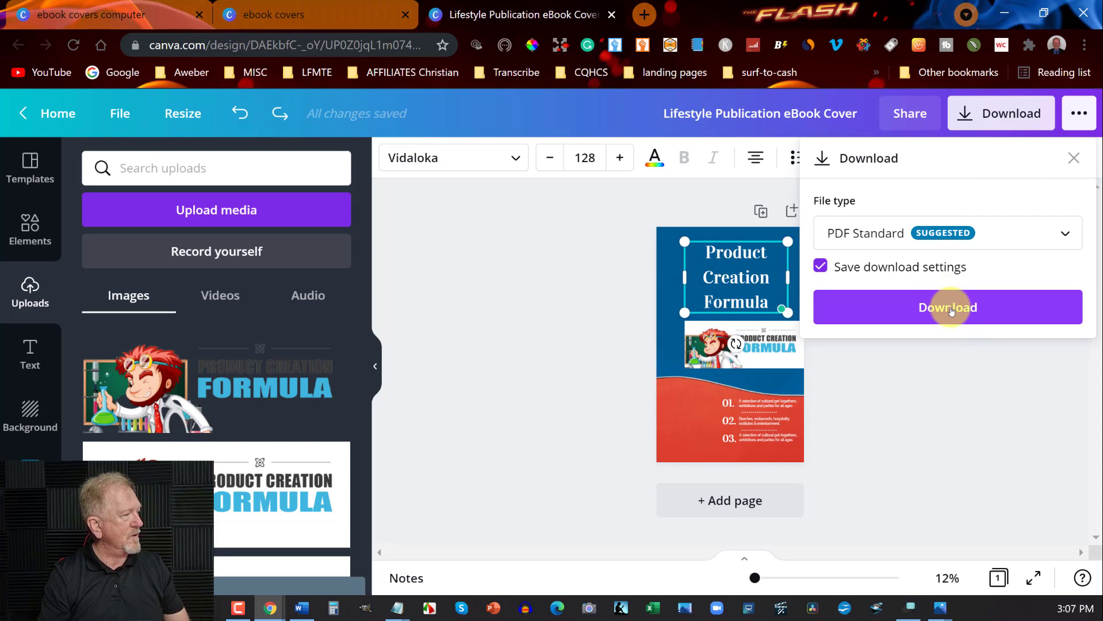
click(1065, 235)
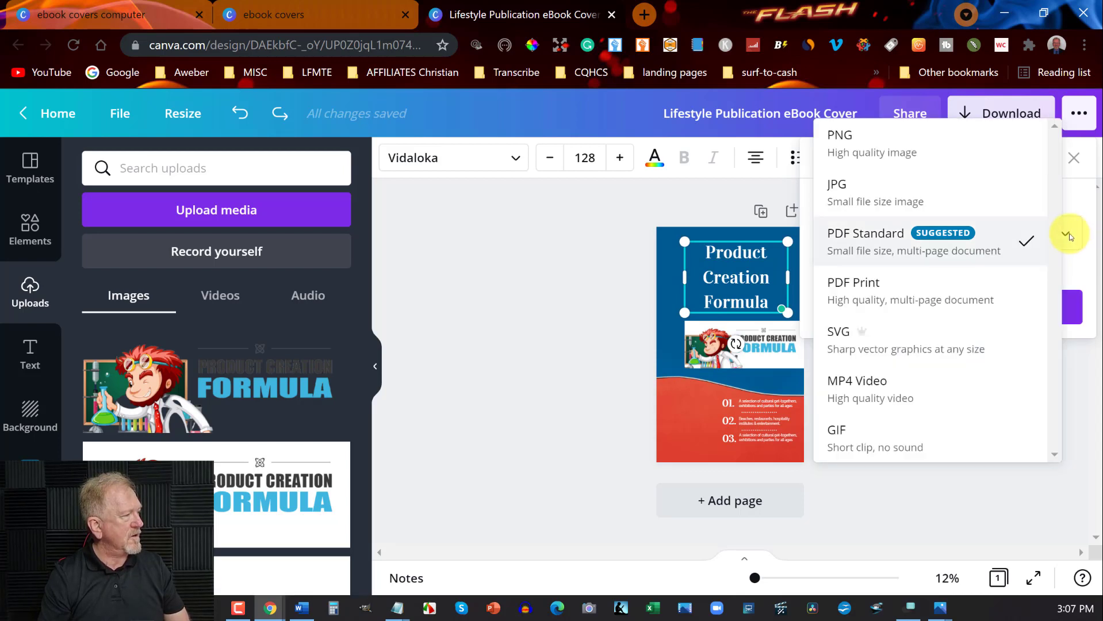
click(853, 139)
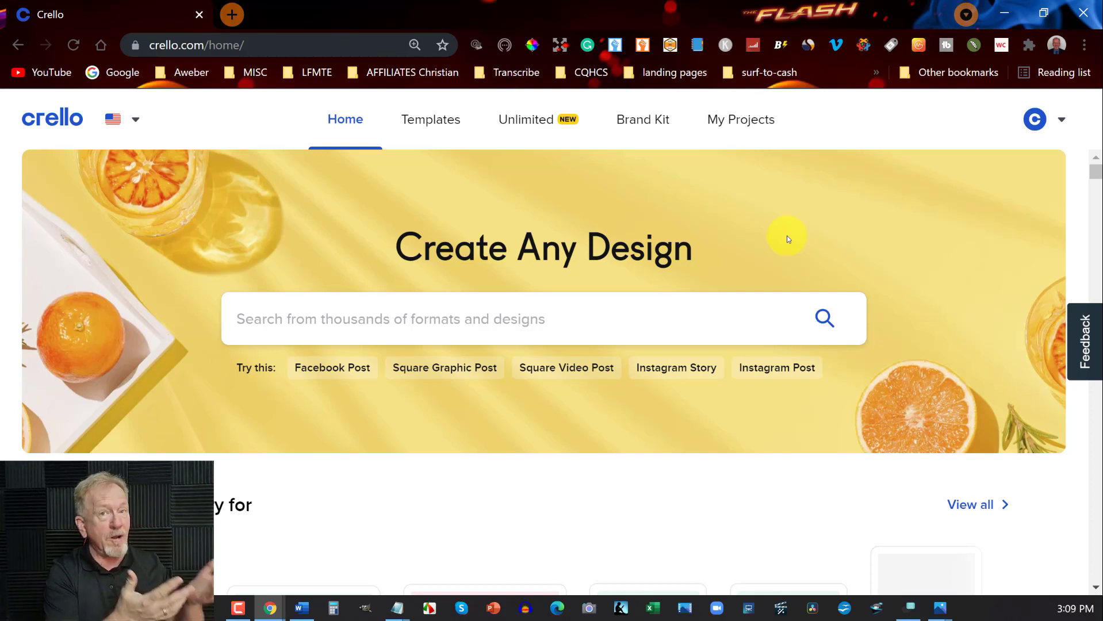
- In Crello, search the designs for "ebook cover"
click(367, 324)
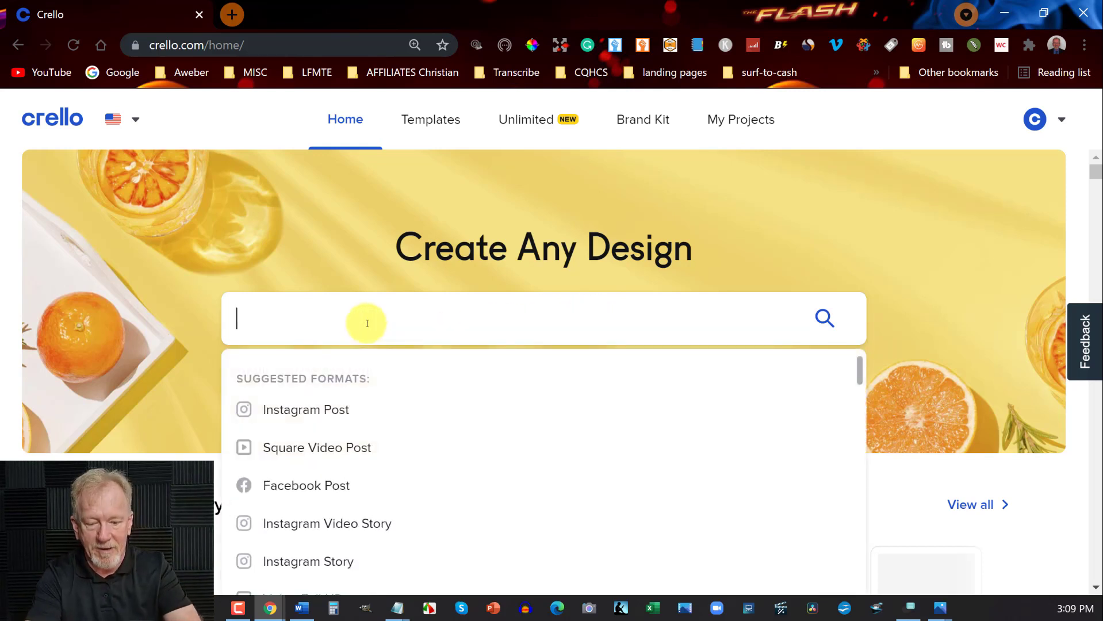
text(ebook cover)
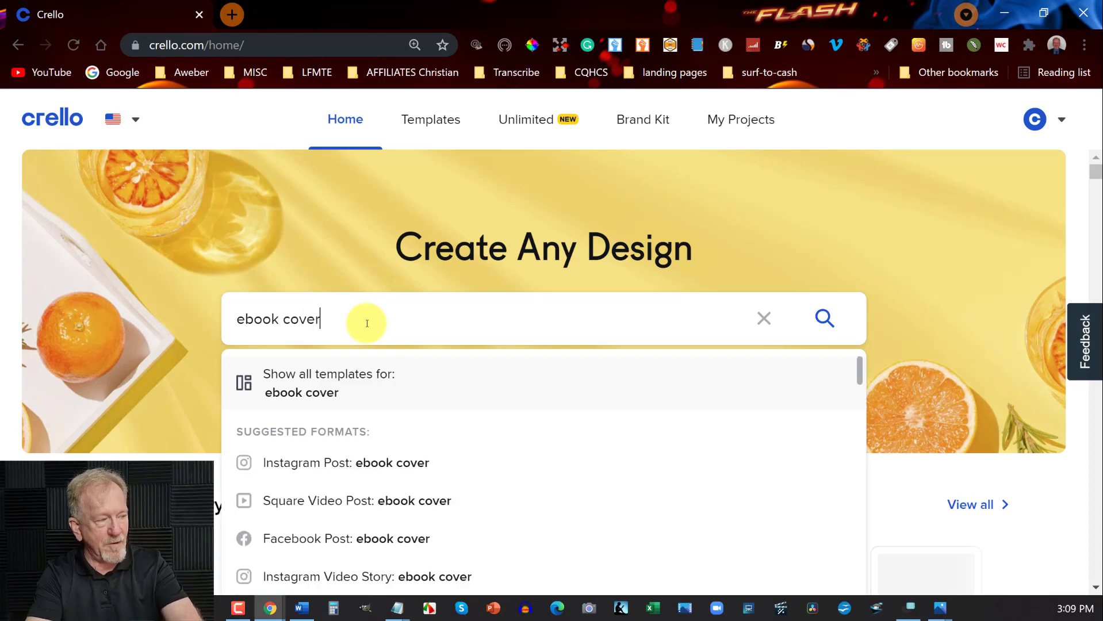
key(Return)
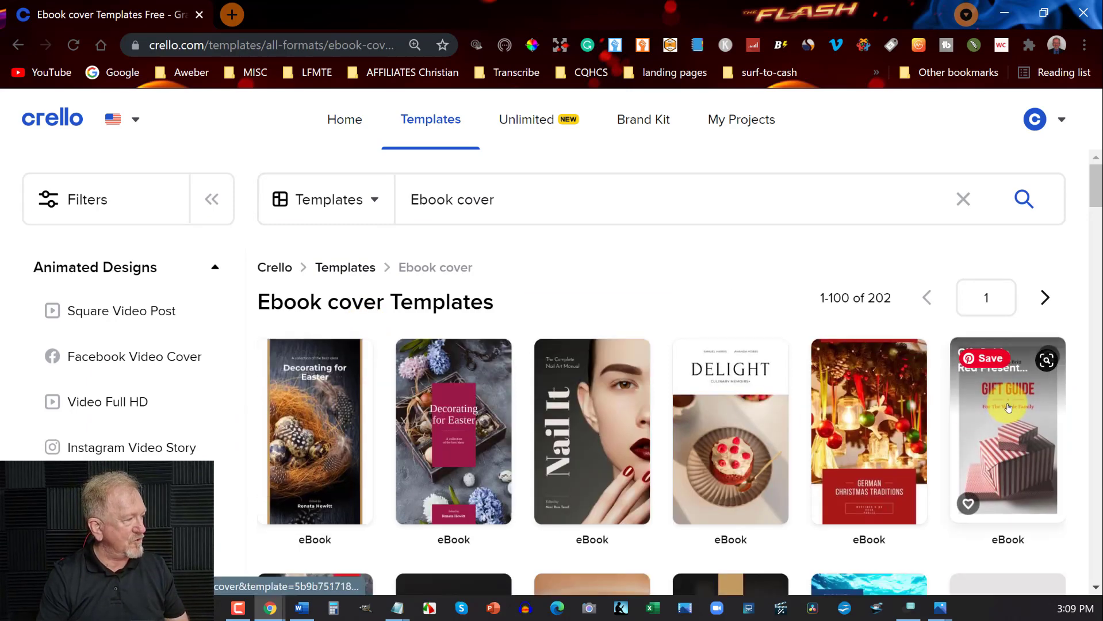
- Browse the eBook cover templates and open the Finest Real Estate template for editing
scroll(986, 381, down, 5)
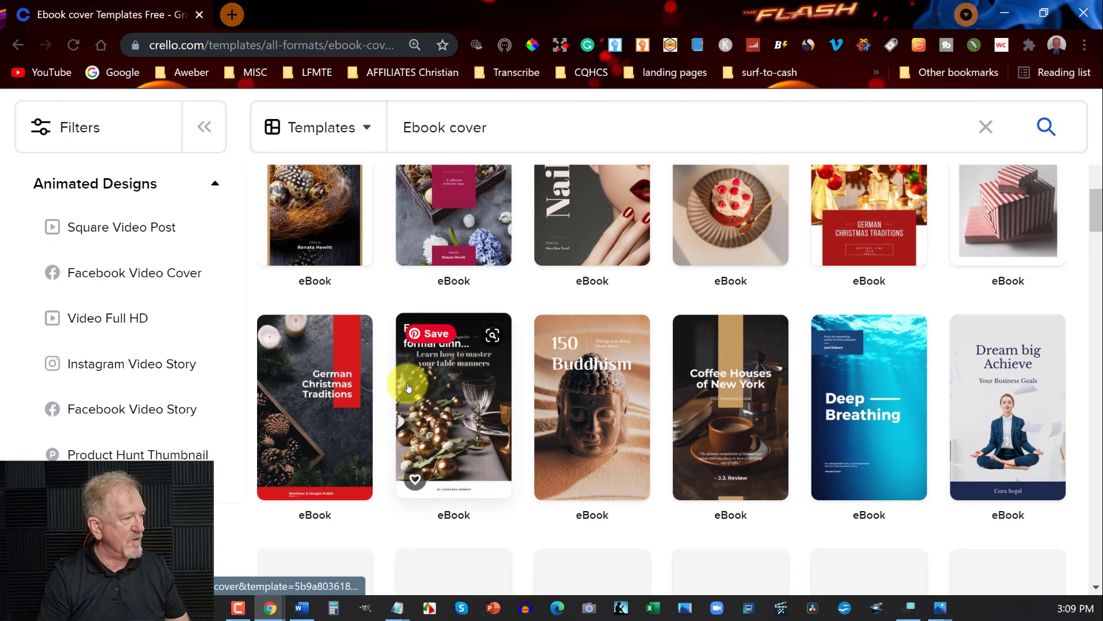
scroll(406, 377, down, 5)
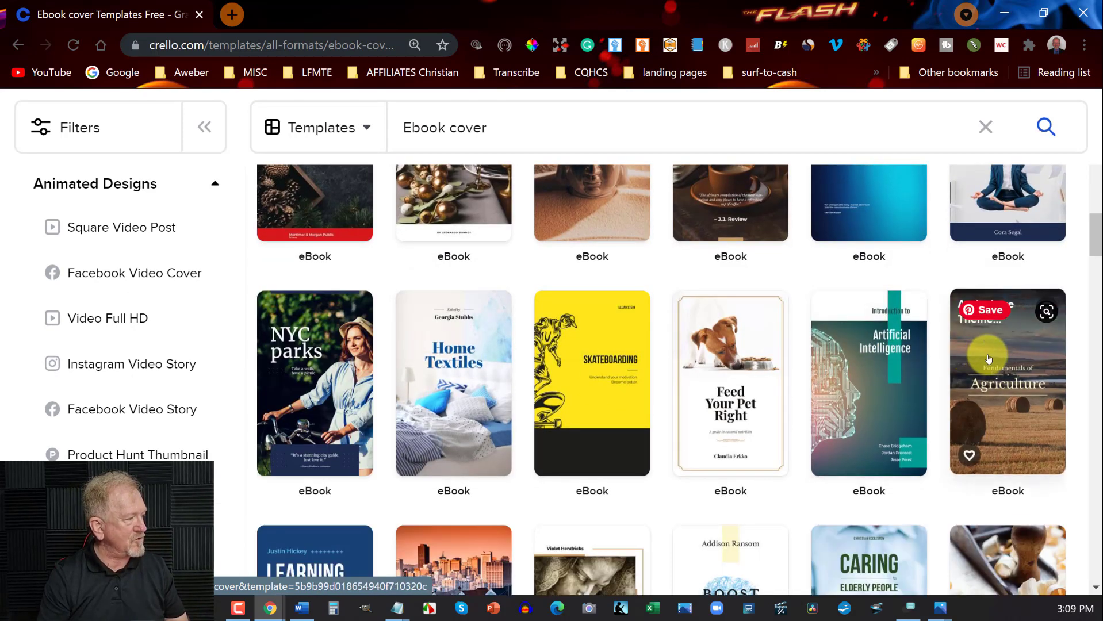
scroll(988, 358, down, 9)
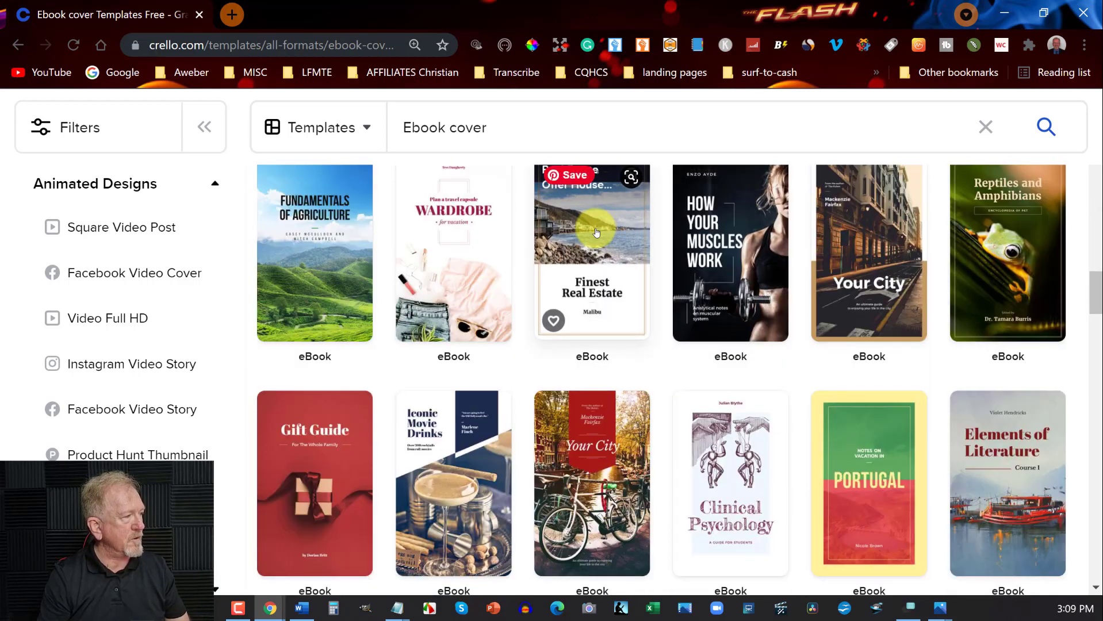
click(597, 233)
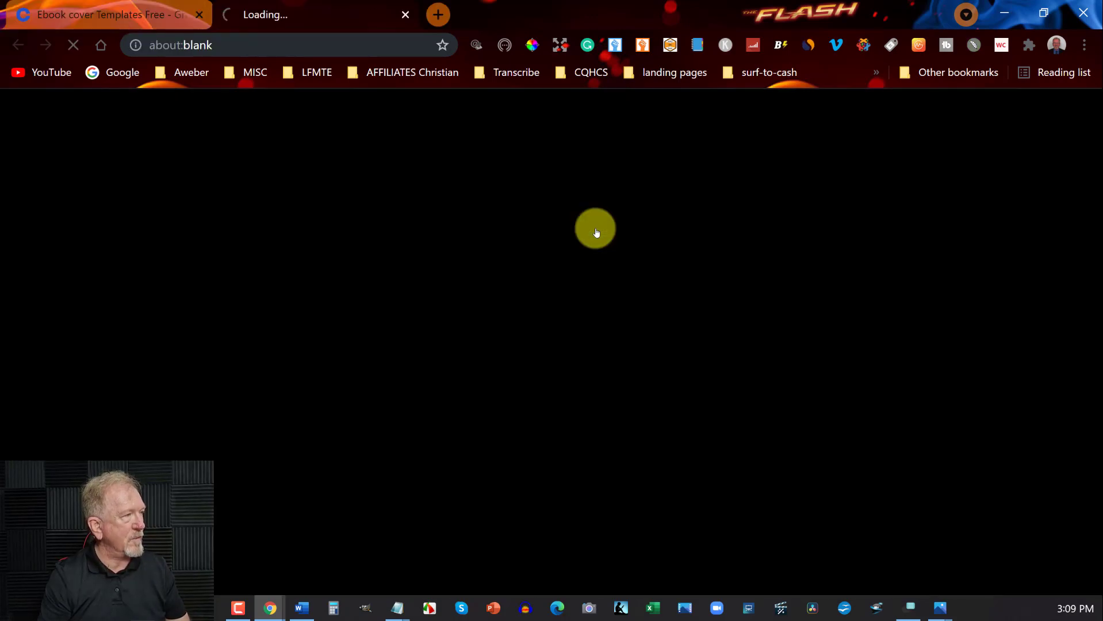
- Select the seaside photo on the cover and dismiss the background-removal tip
click(664, 294)
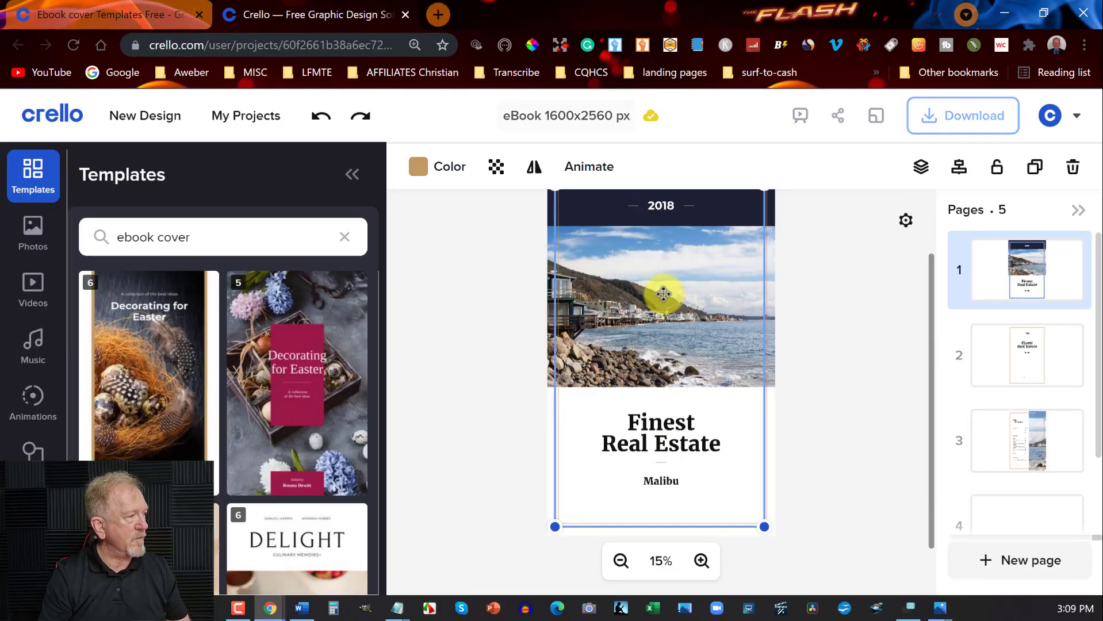
click(550, 287)
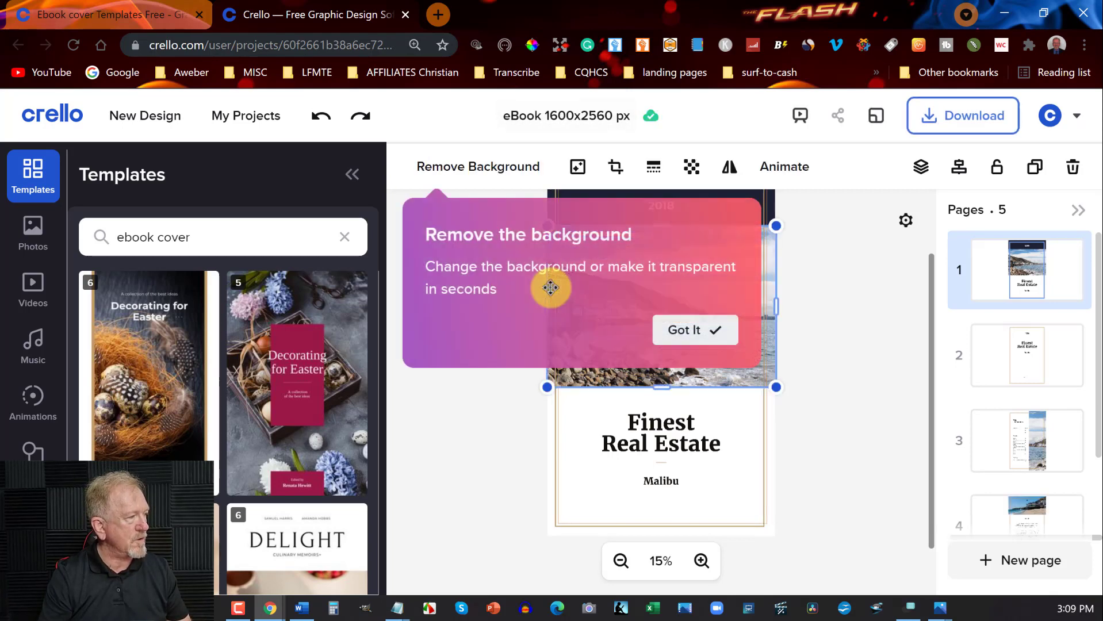
click(717, 328)
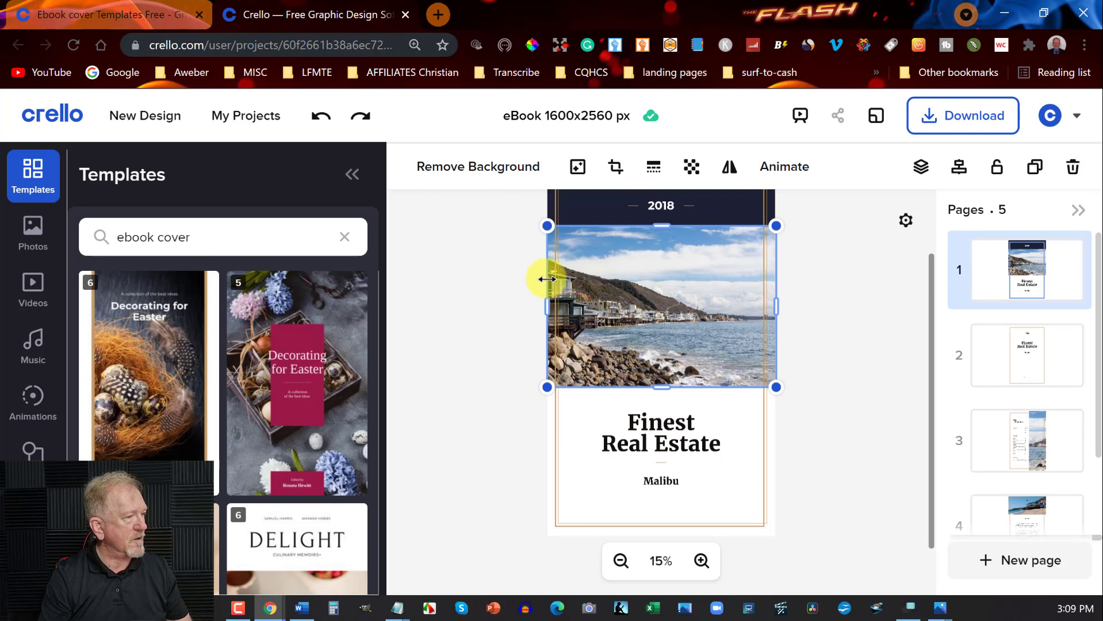
- Search the Premium photos for "computer" and add the photo of hands typing on a laptop to the cover
click(31, 219)
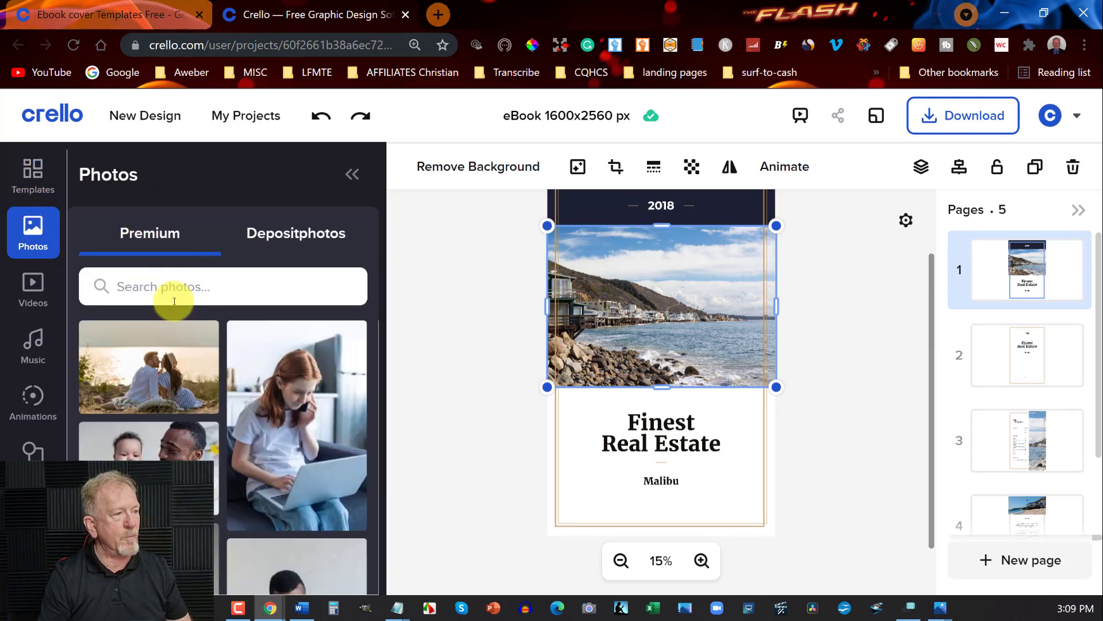
click(209, 290)
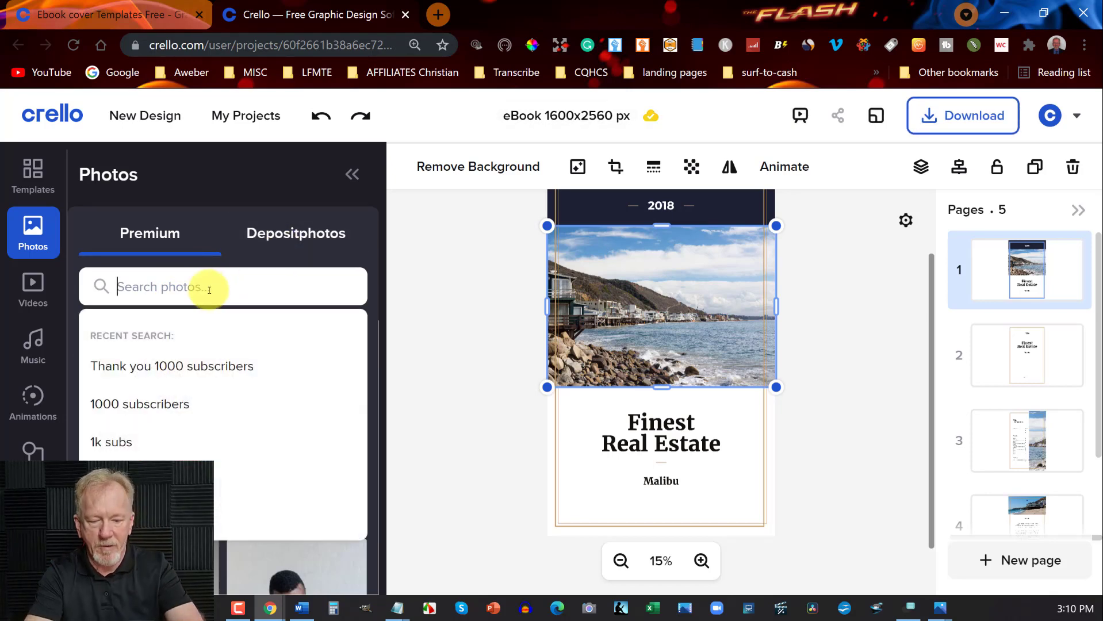
text(computer)
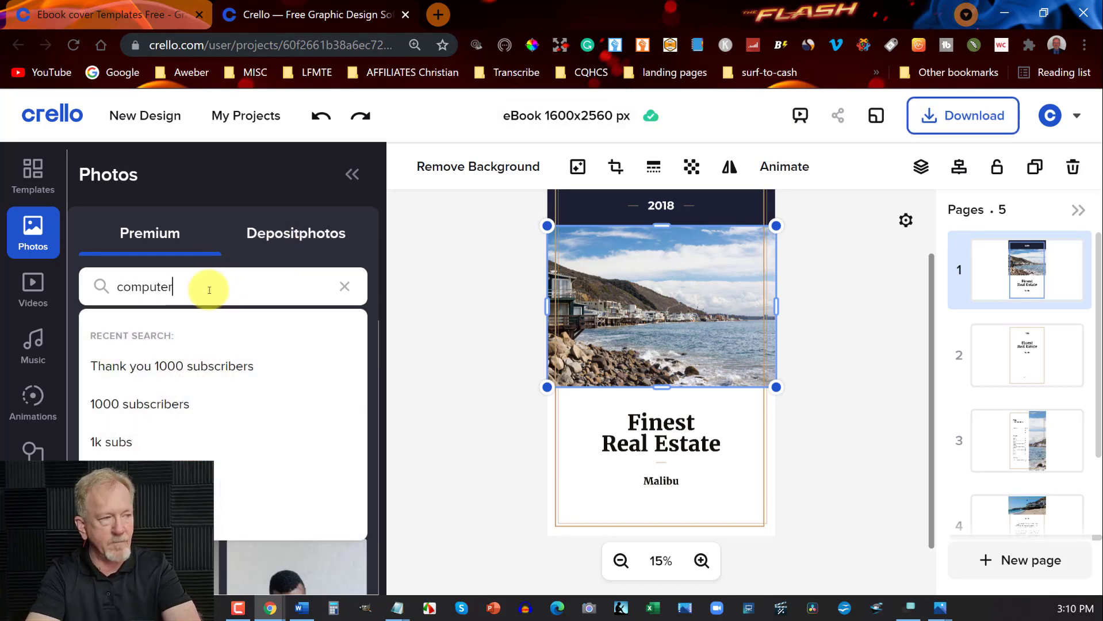
key(Return)
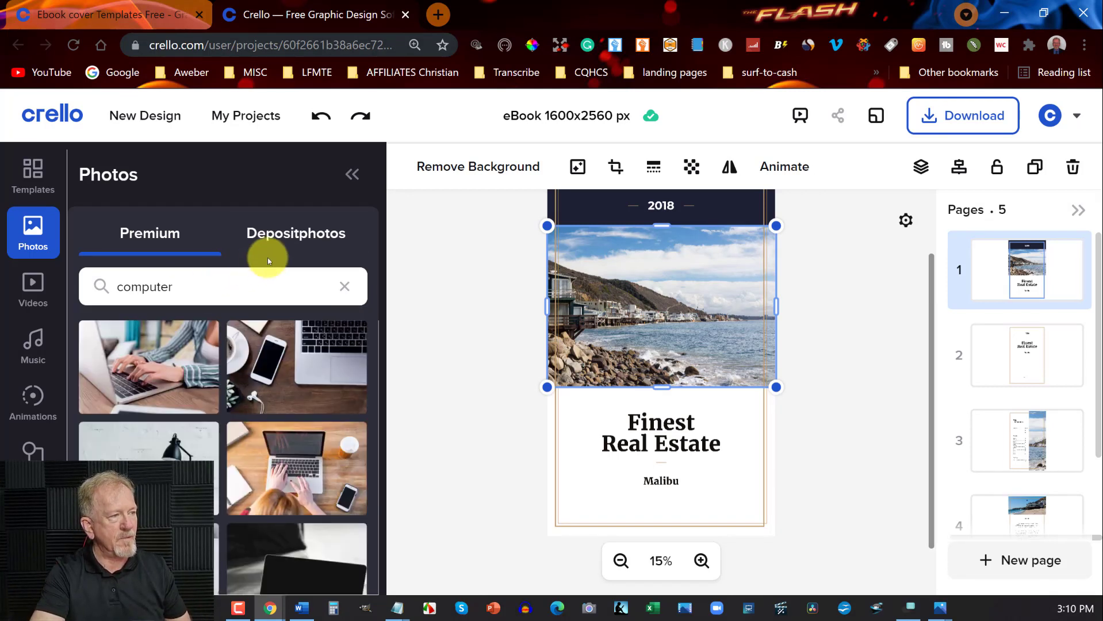
click(292, 241)
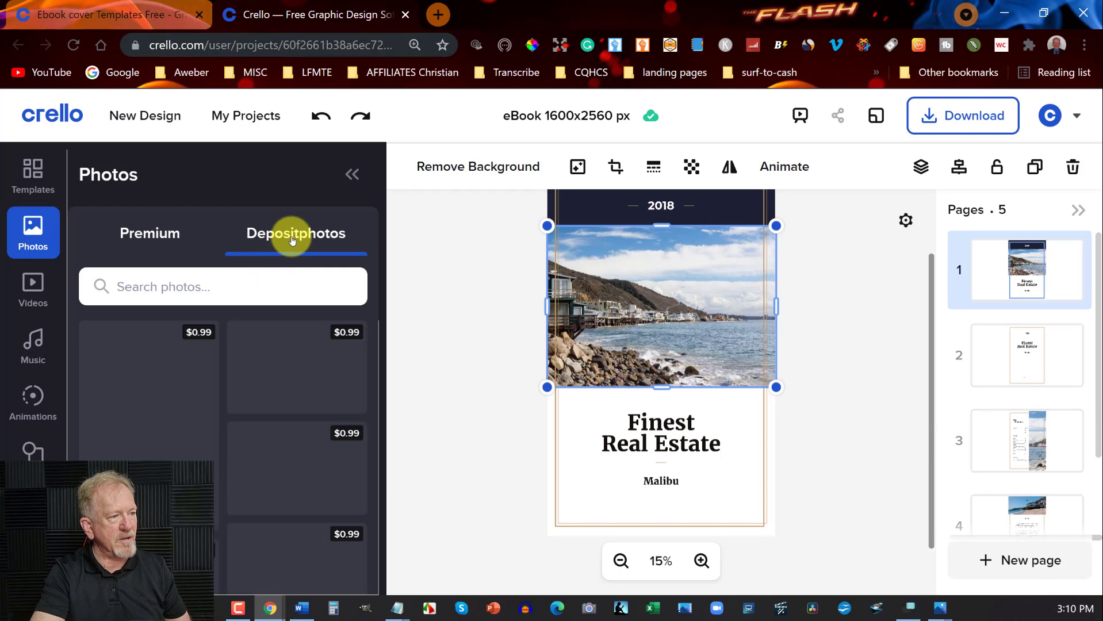
click(142, 241)
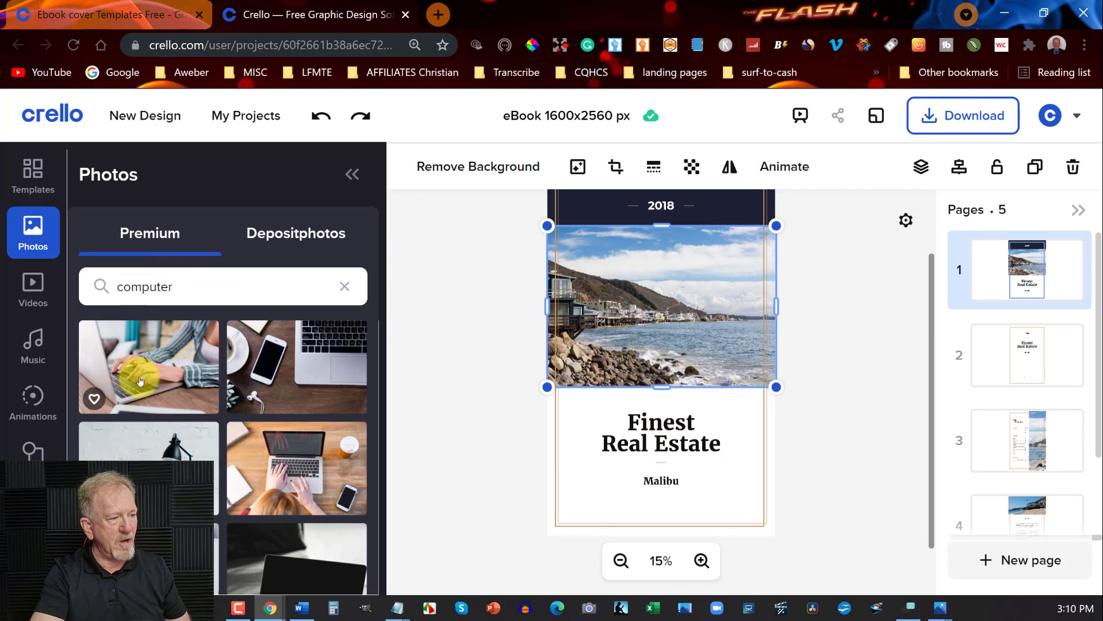
click(166, 365)
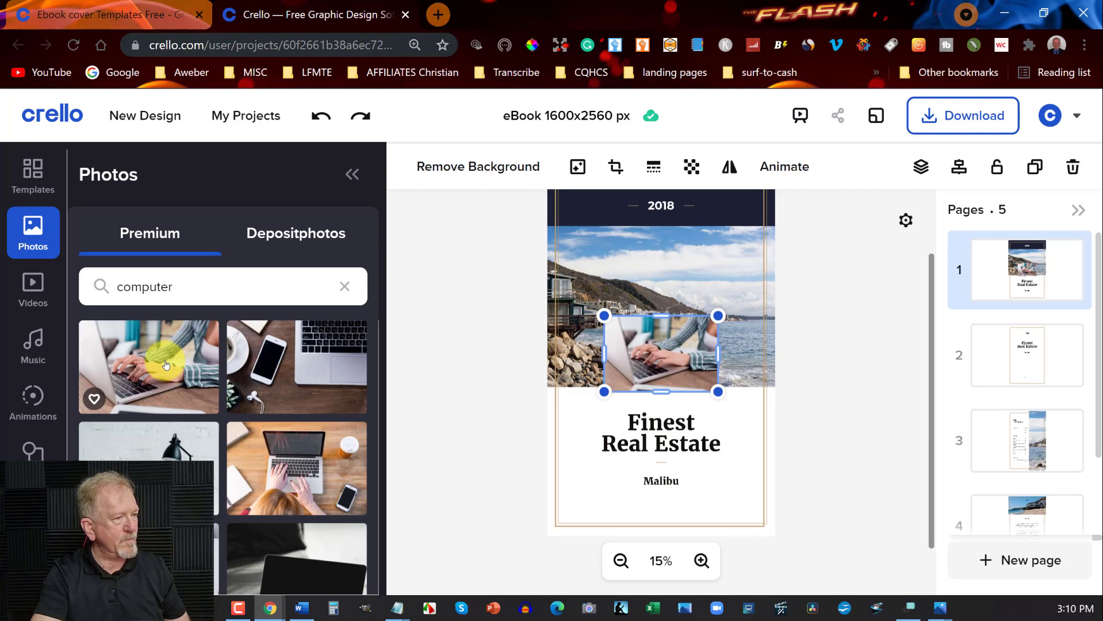
- Delete the seaside photo and put the laptop photo in its place, enlarged to about the cover's full width below the navy band
click(550, 251)
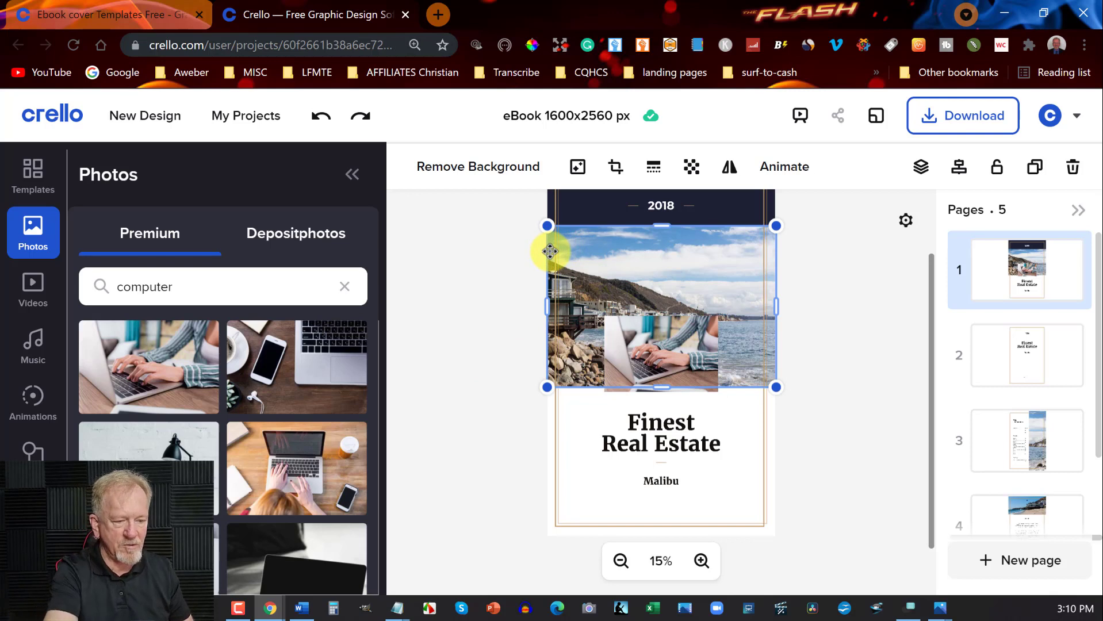
key(Delete)
drag(660, 345, 645, 264)
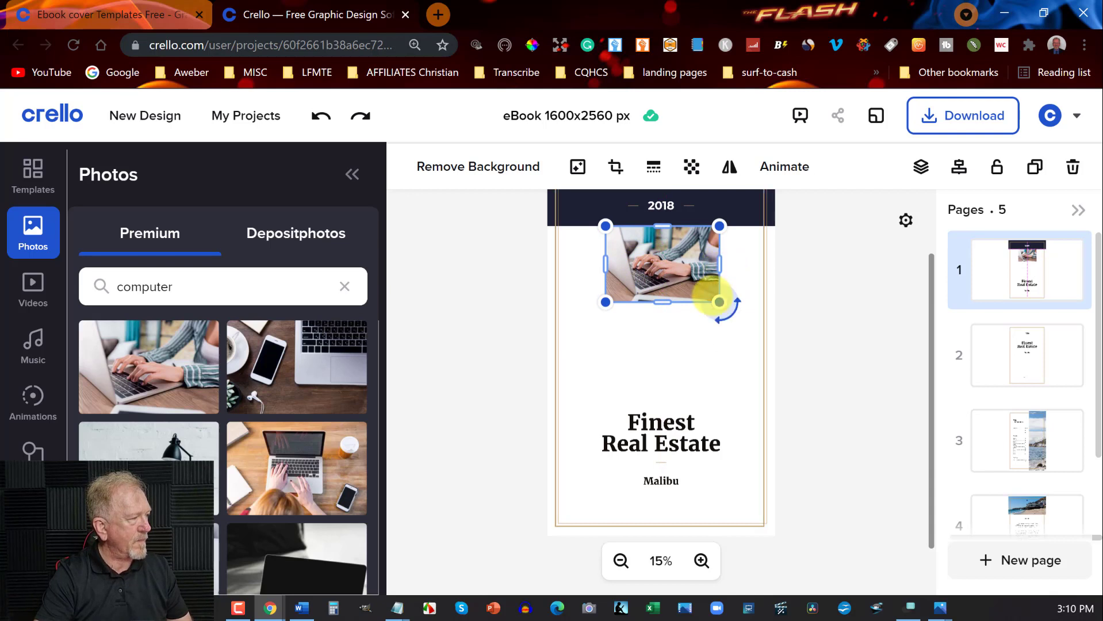
drag(719, 304, 772, 340)
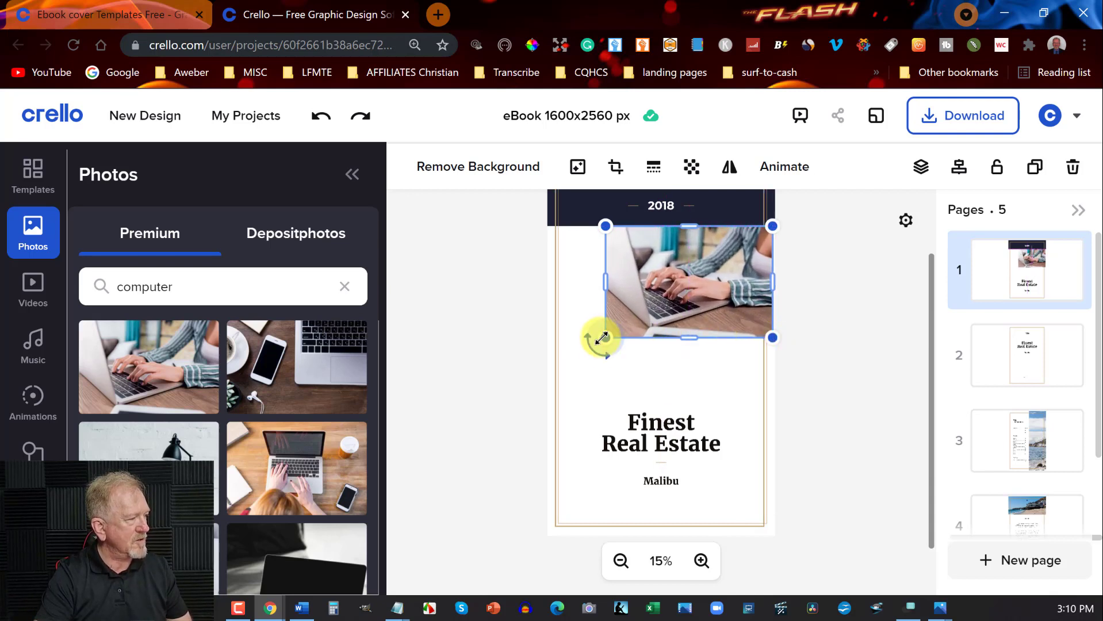
drag(607, 336, 541, 357)
mouse_move(612, 302)
mouse_down()
mouse_move(606, 320)
mouse_move(609, 309)
mouse_up()
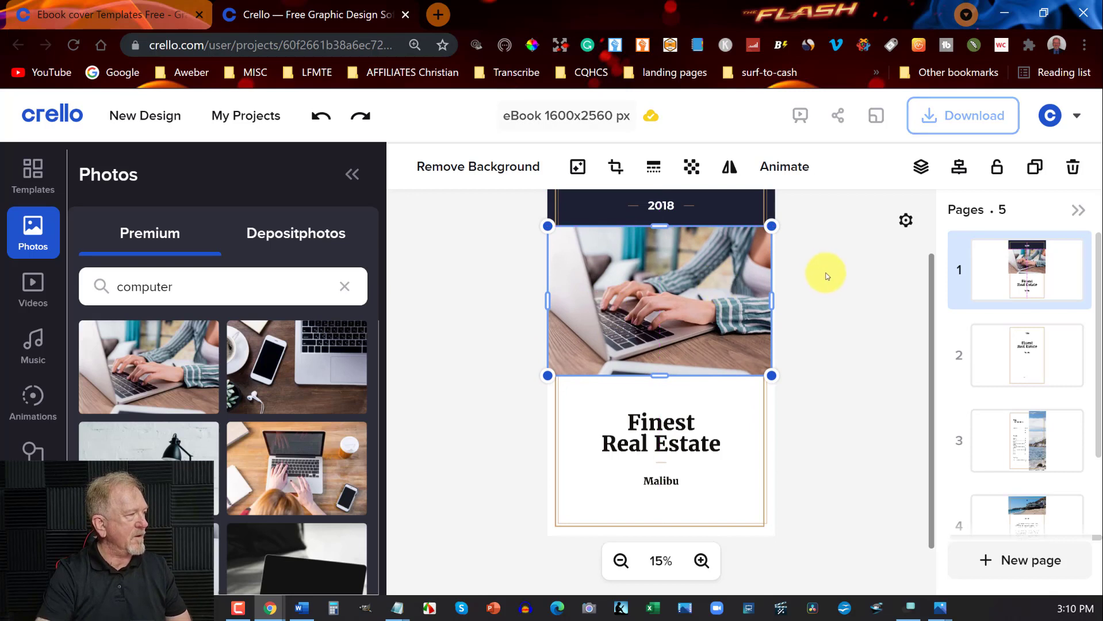
click(821, 272)
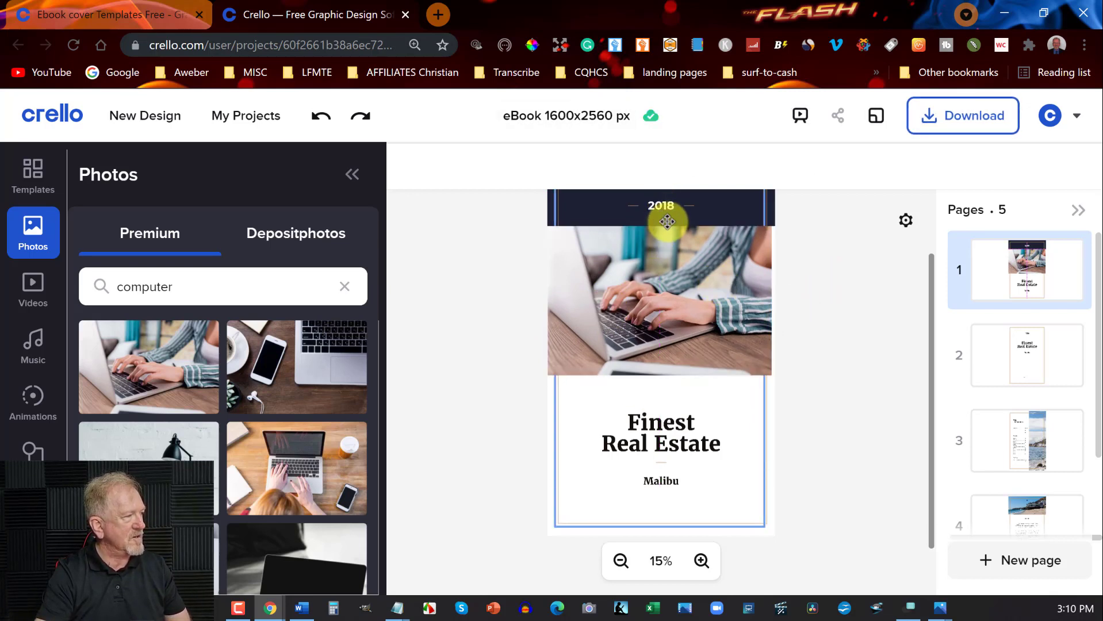
- Change the year in the cover's navy band to 2021
scroll(662, 242, up, 2)
click(660, 293)
text(2)
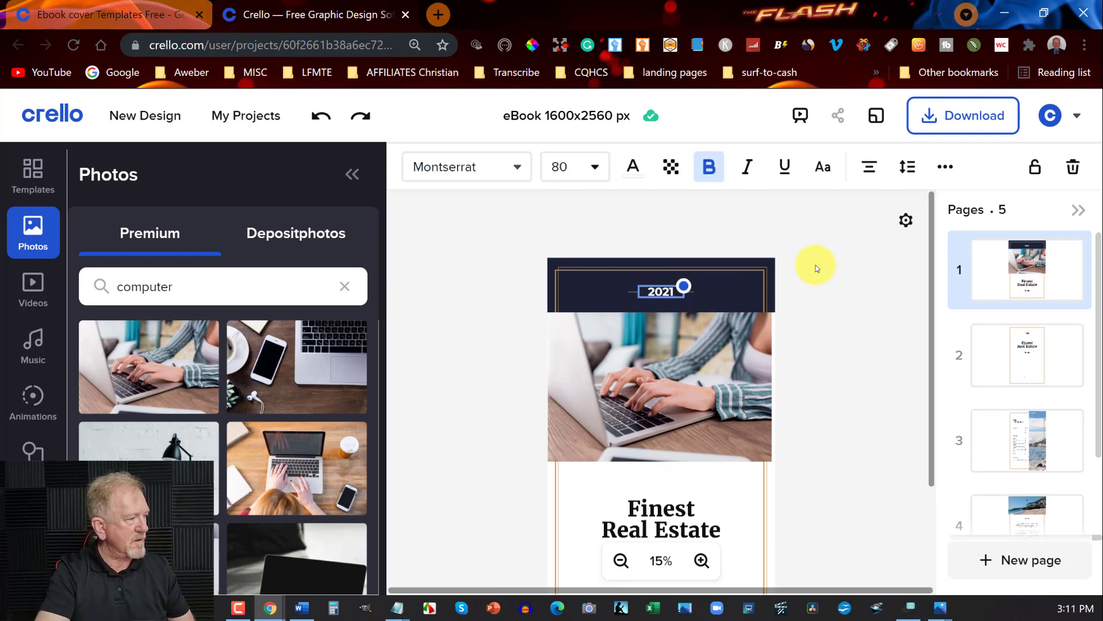
- Replace the cover's "Finest Real Estate" title with "Product Creation Formula"
scroll(713, 357, down, 3)
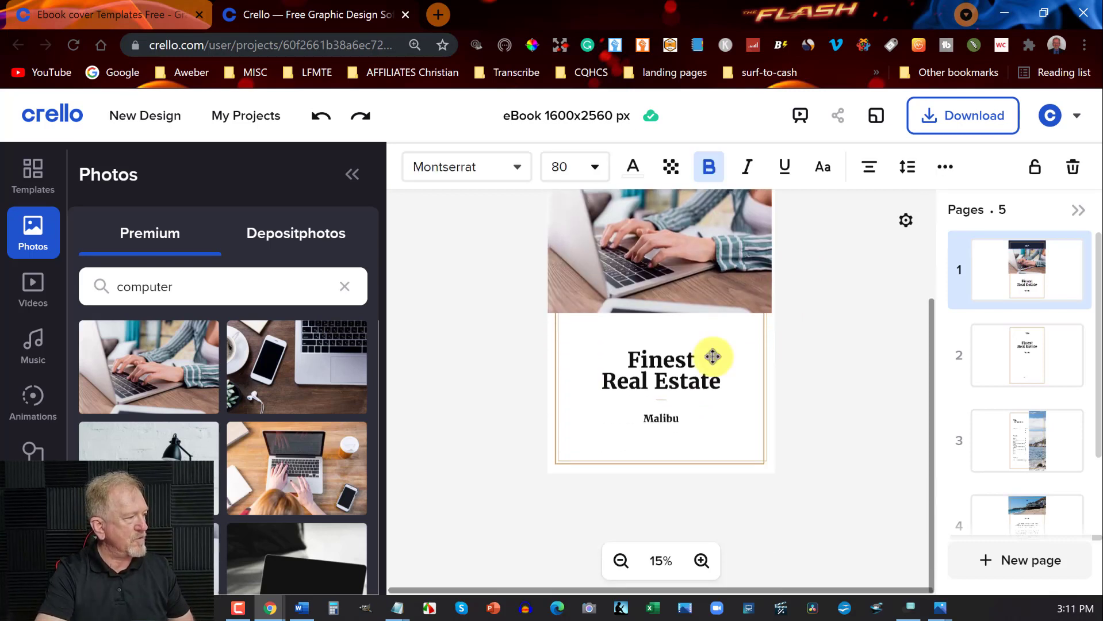
triple_click(654, 377)
click(627, 356)
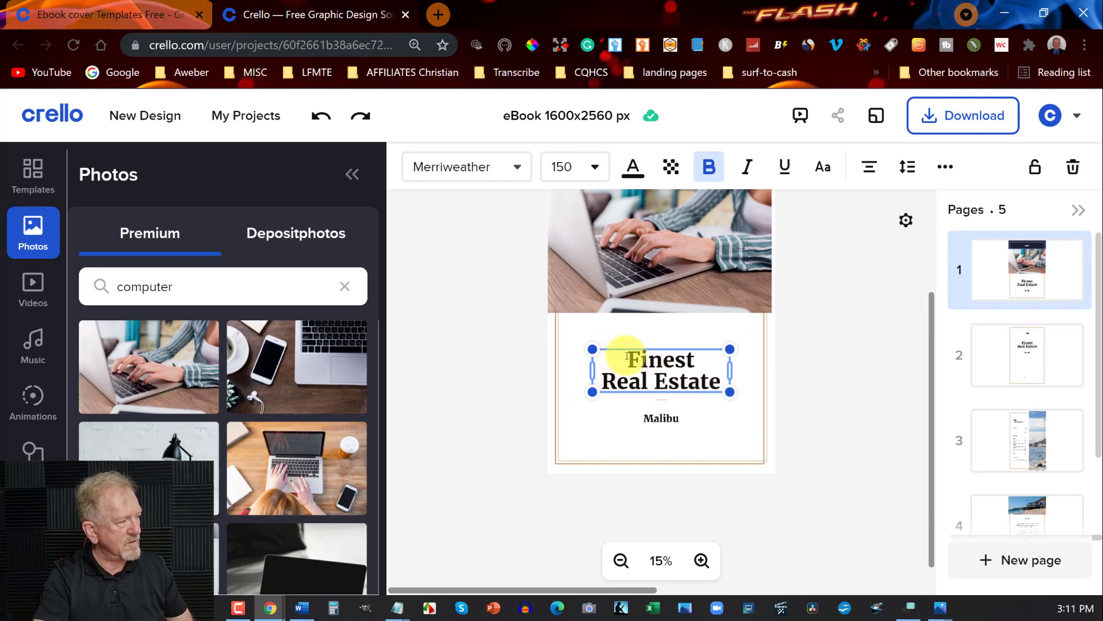
triple_click(627, 356)
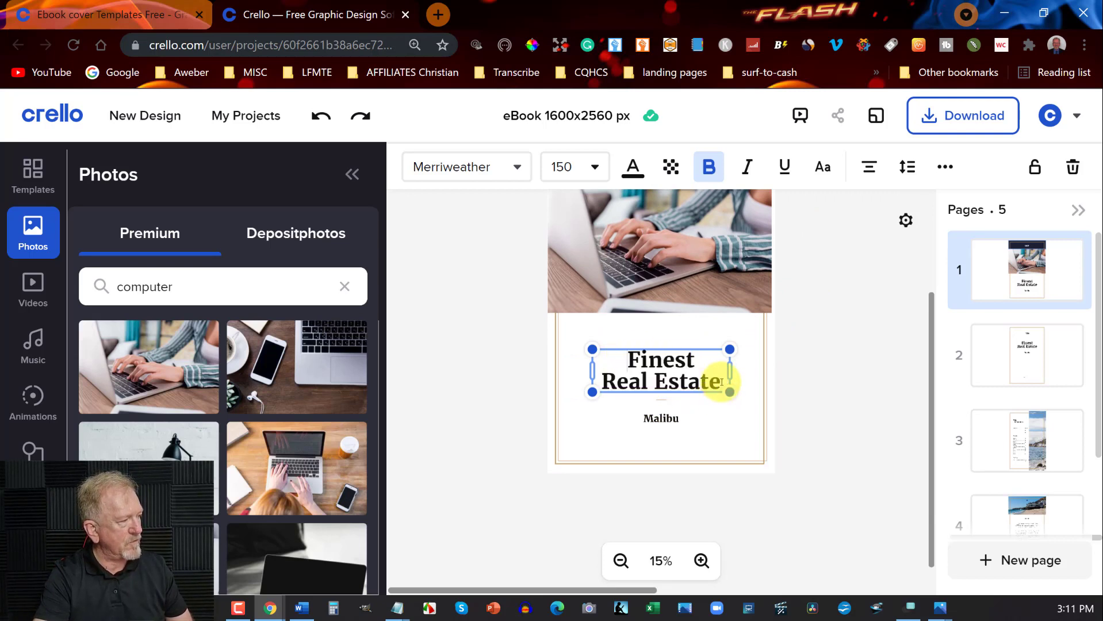
drag(722, 382, 635, 350)
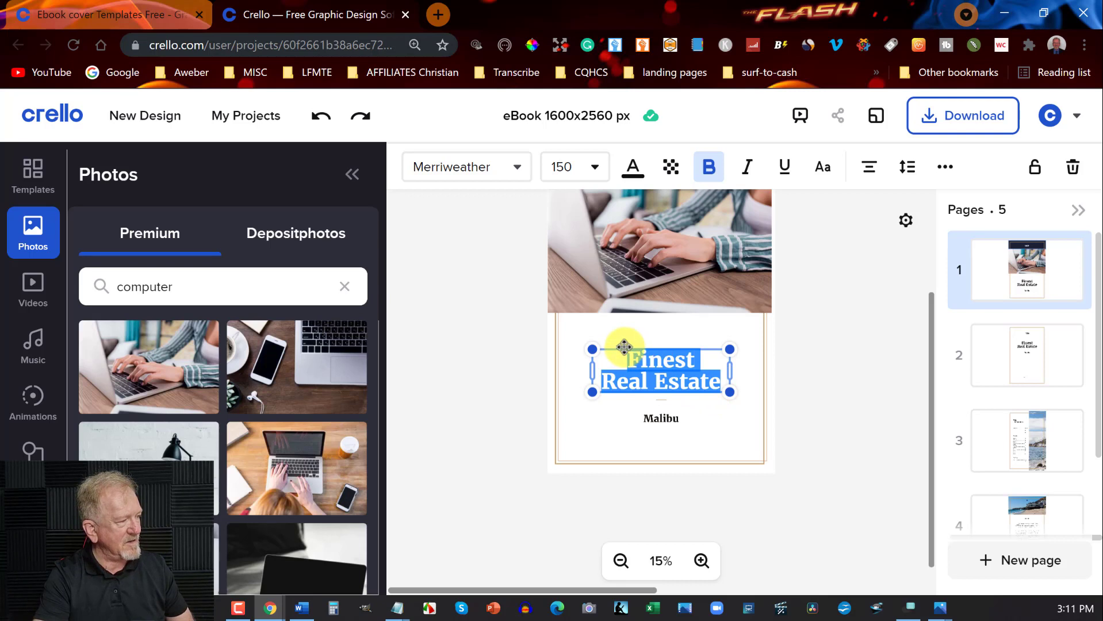
text(Product Creation Formula)
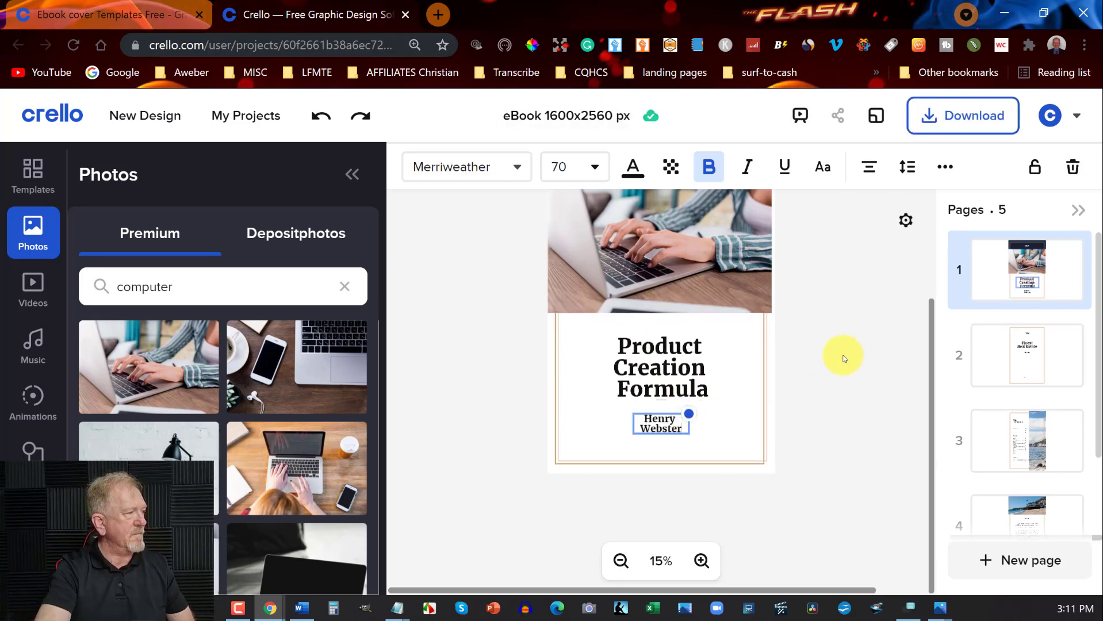
- Undo the last change to the cover's layout
key(ctrl+z)
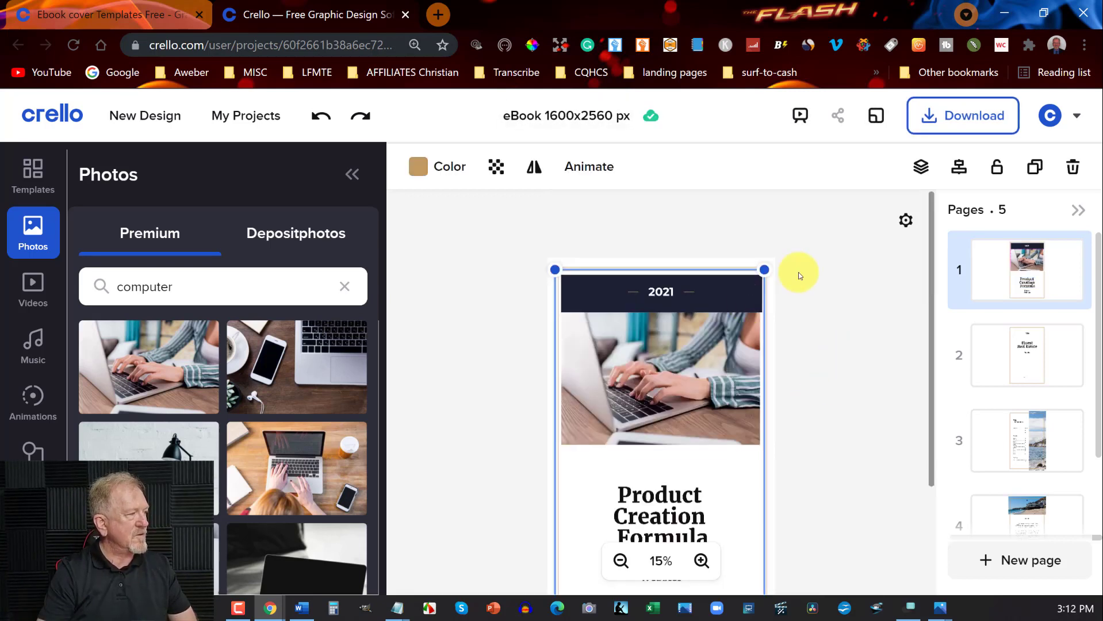